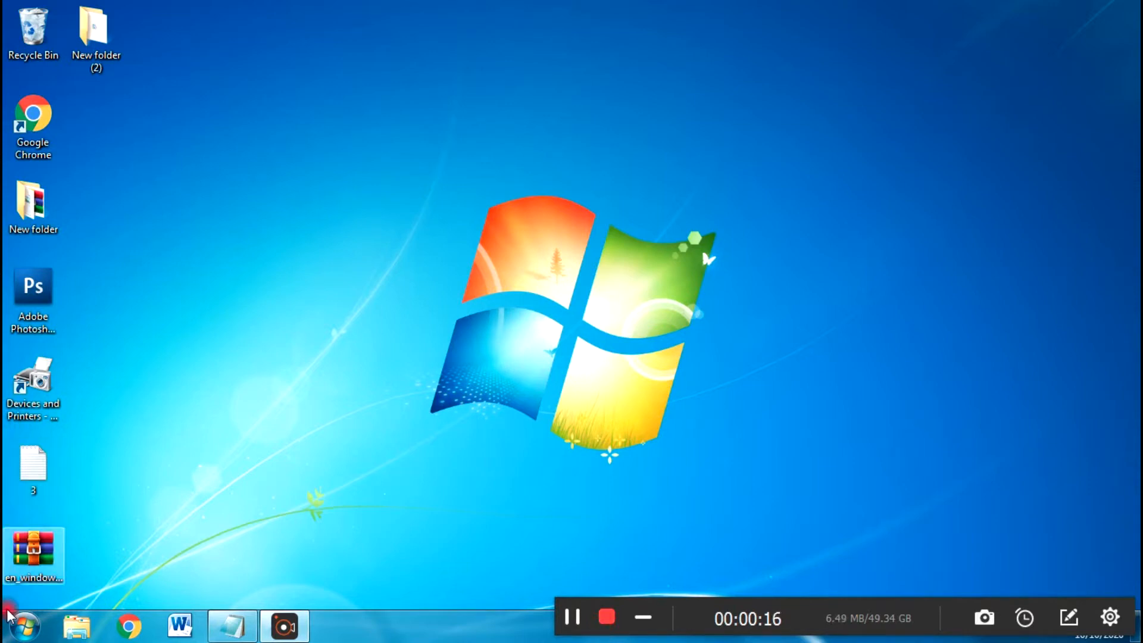
Step: Open the computer's drive overview in File Explorer, select Removable Disk (I:) and move the window clear of the desktop icons
{"action": "left_click", "coordinate": [77, 625]}
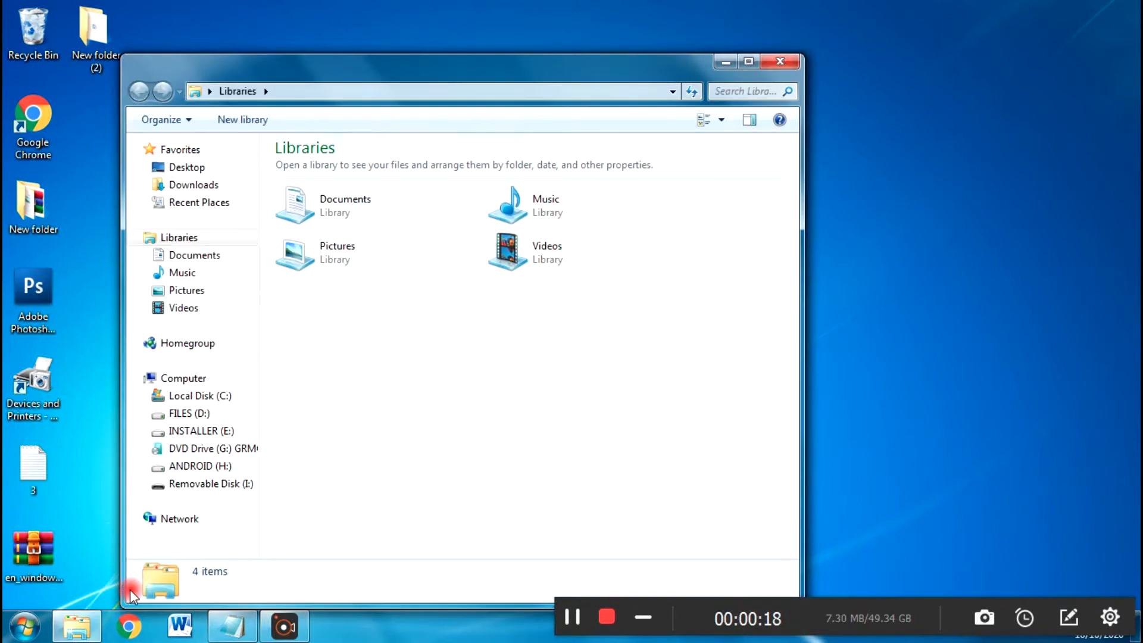
{"action": "left_click", "coordinate": [185, 379]}
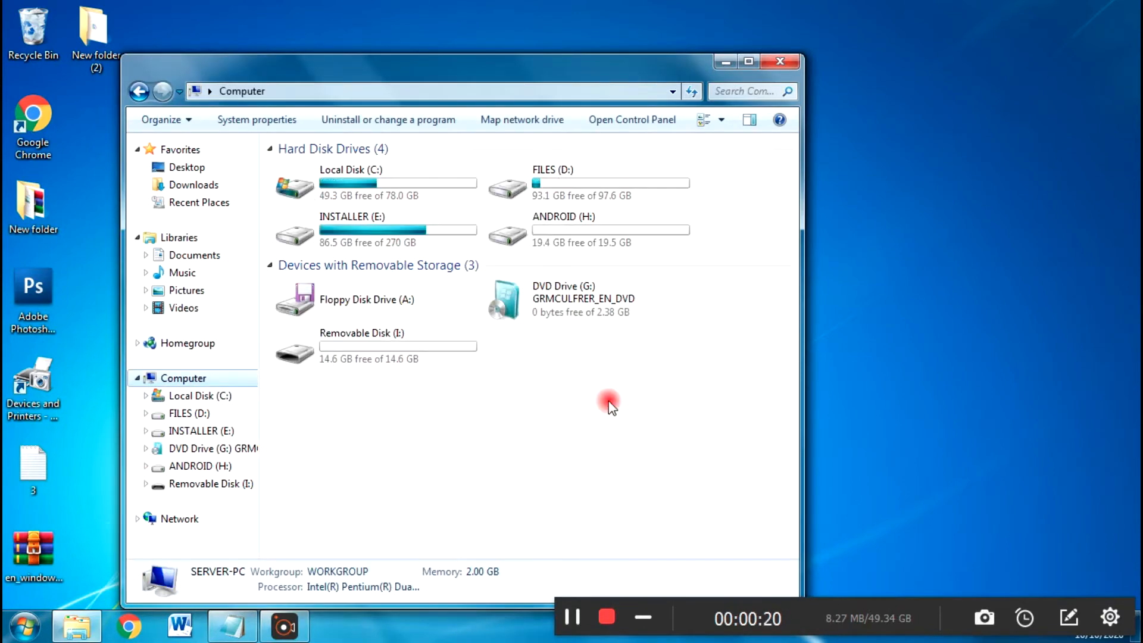
{"action": "left_click", "coordinate": [319, 362]}
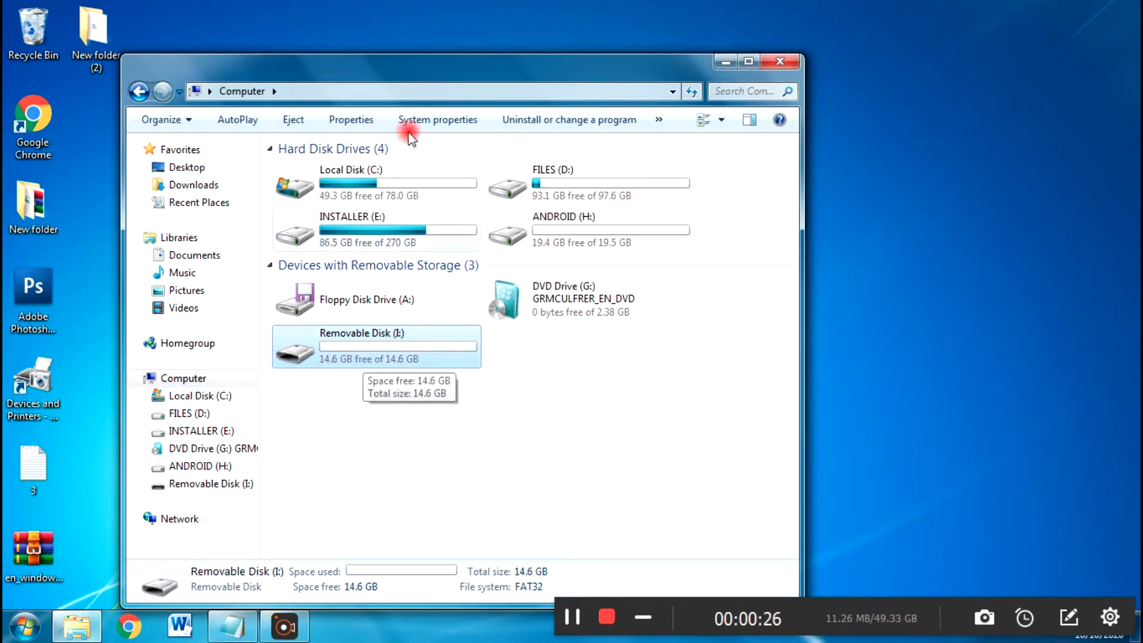
{"action": "left_click_drag", "start_coordinate": [428, 76], "coordinate": [463, 72]}
{"action": "left_click_drag", "start_coordinate": [313, 66], "coordinate": [557, 83]}
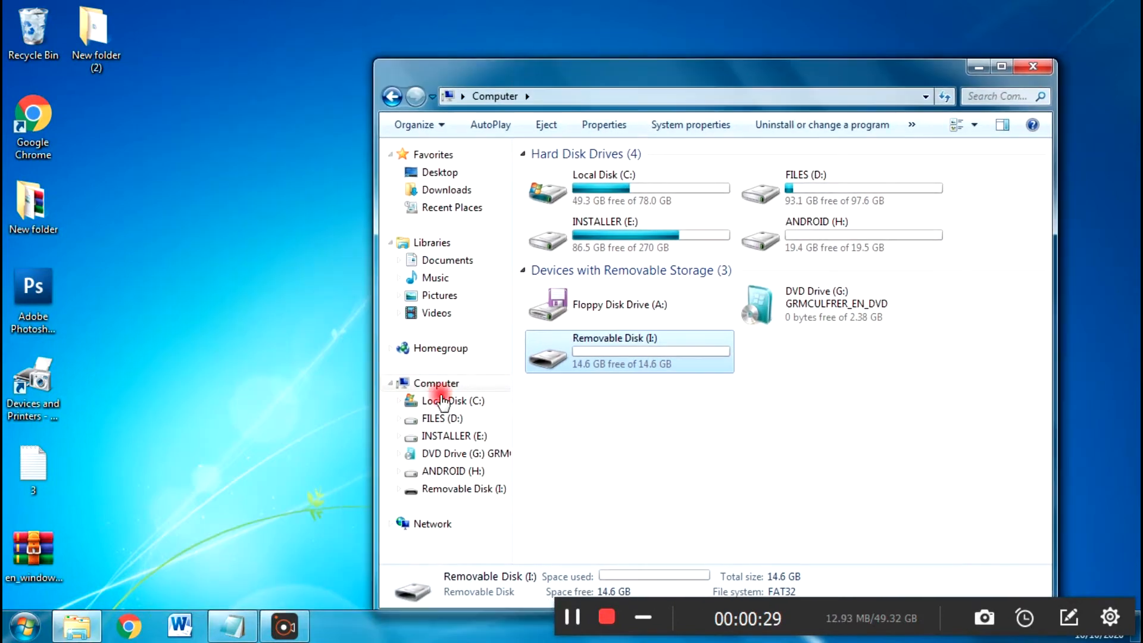
{"action": "right_click", "coordinate": [169, 321]}
{"action": "left_click", "coordinate": [244, 372]}
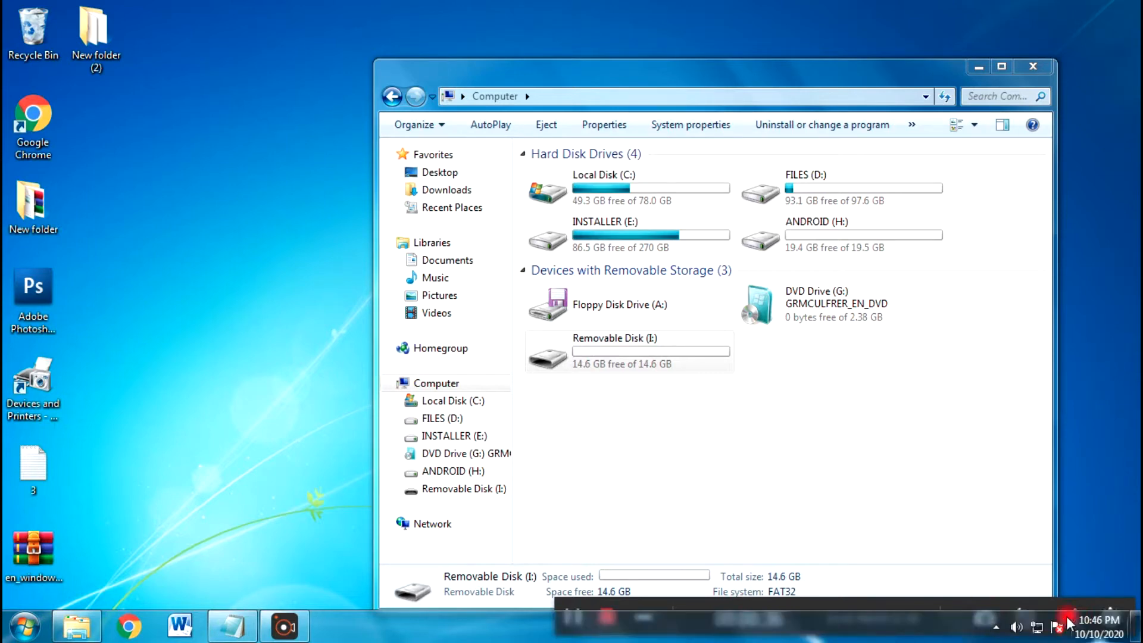
Step: Unmount the image from virtual drive G: with the gBurner virtual drive utility and refresh the desktop
{"action": "left_click", "coordinate": [995, 627]}
{"action": "right_click", "coordinate": [969, 512]}
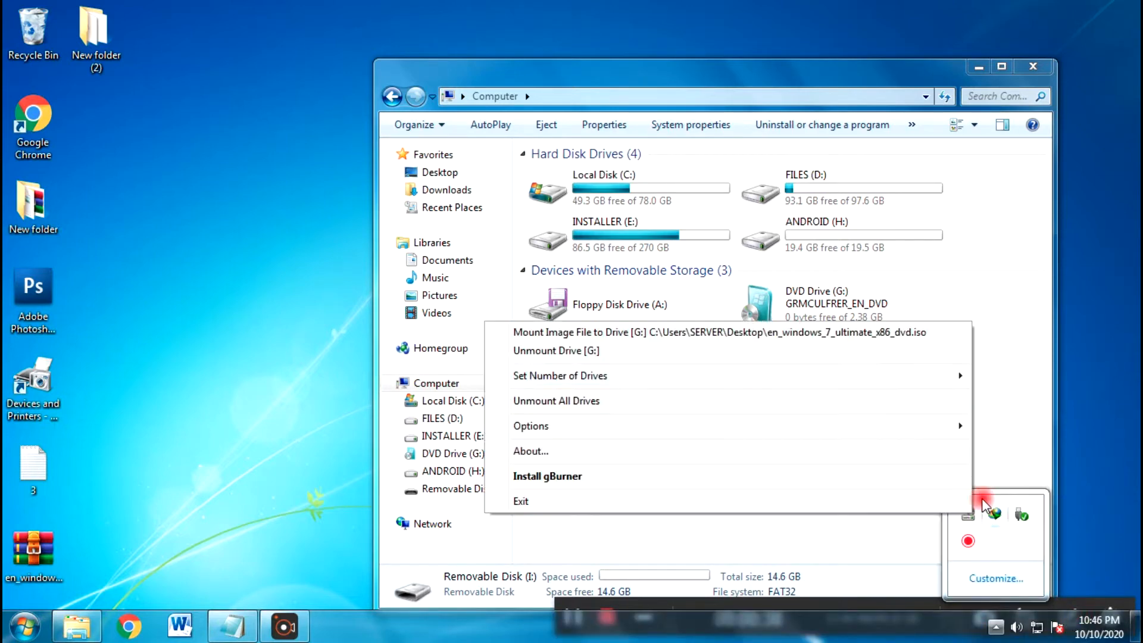
{"action": "left_click", "coordinate": [875, 353]}
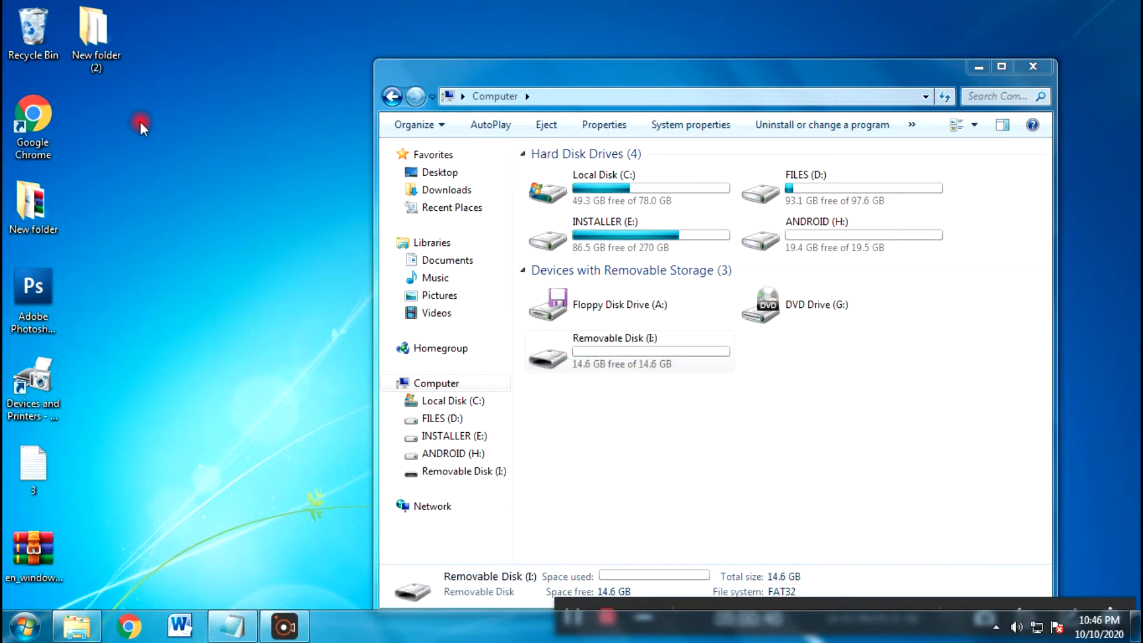
{"action": "right_click", "coordinate": [208, 155]}
{"action": "left_click", "coordinate": [219, 196]}
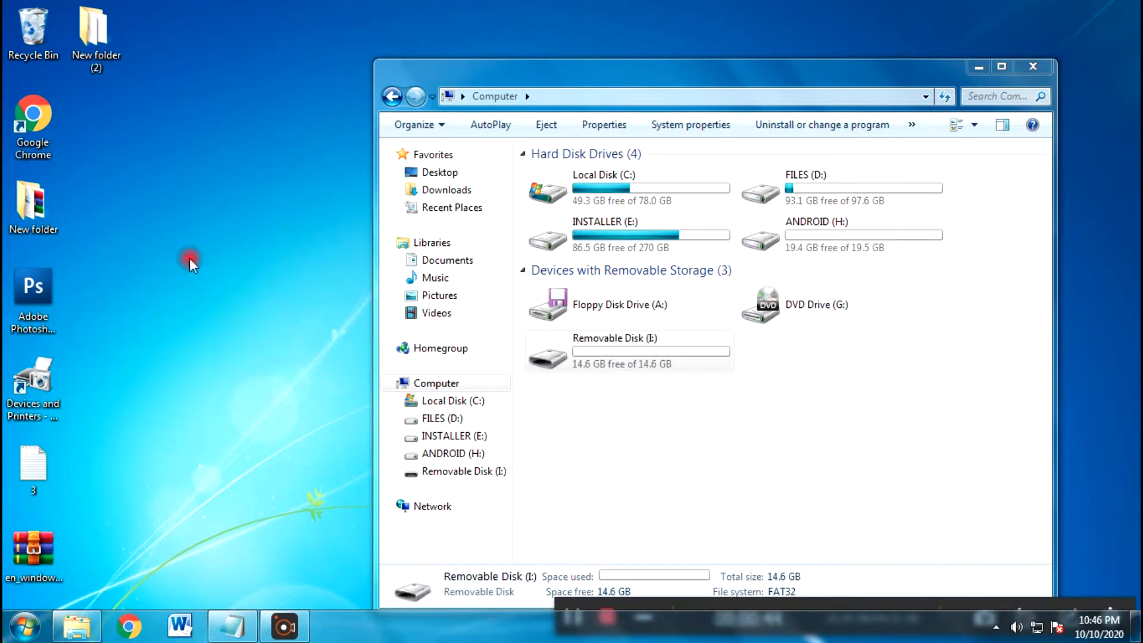
{"action": "left_click_drag", "start_coordinate": [383, 52], "coordinate": [327, 154]}
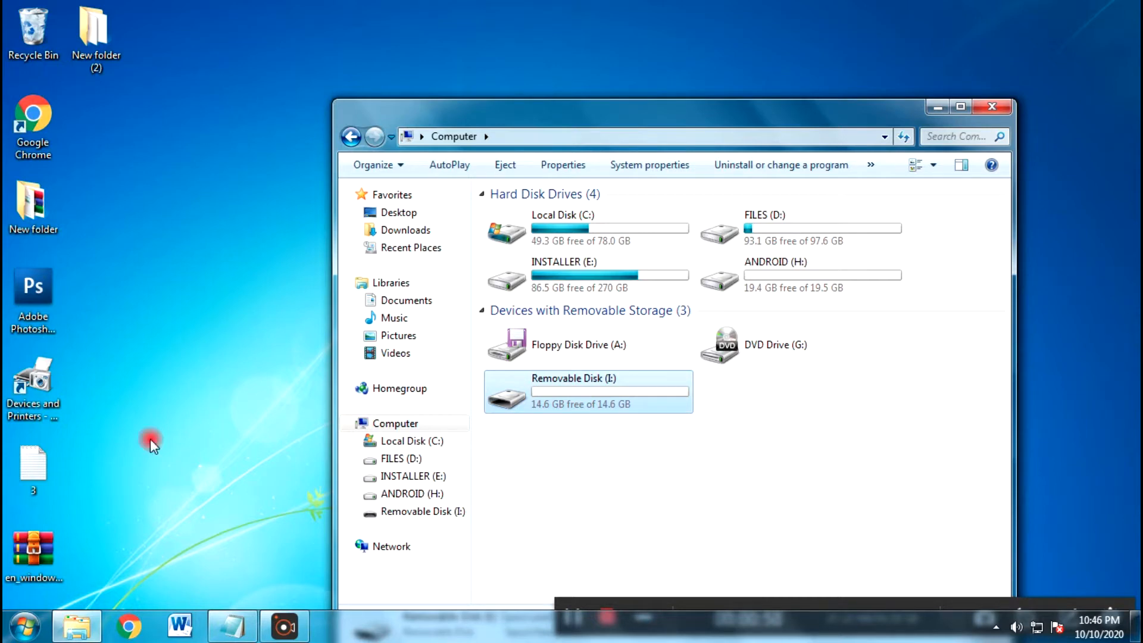
{"action": "left_click", "coordinate": [132, 631]}
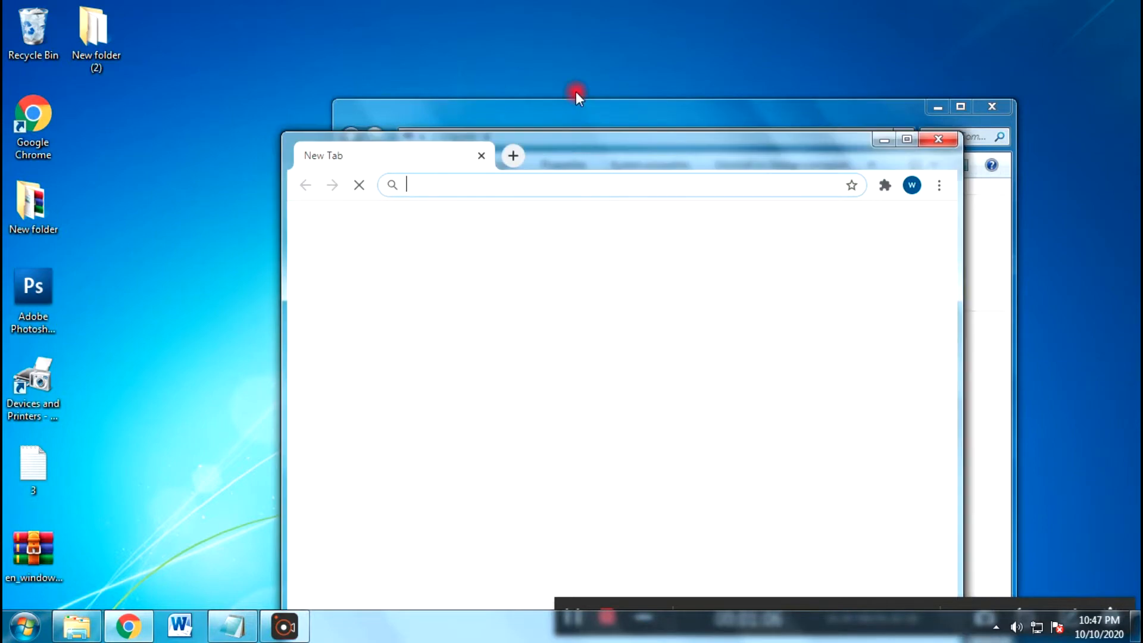
{"action": "left_click", "coordinate": [386, 132]}
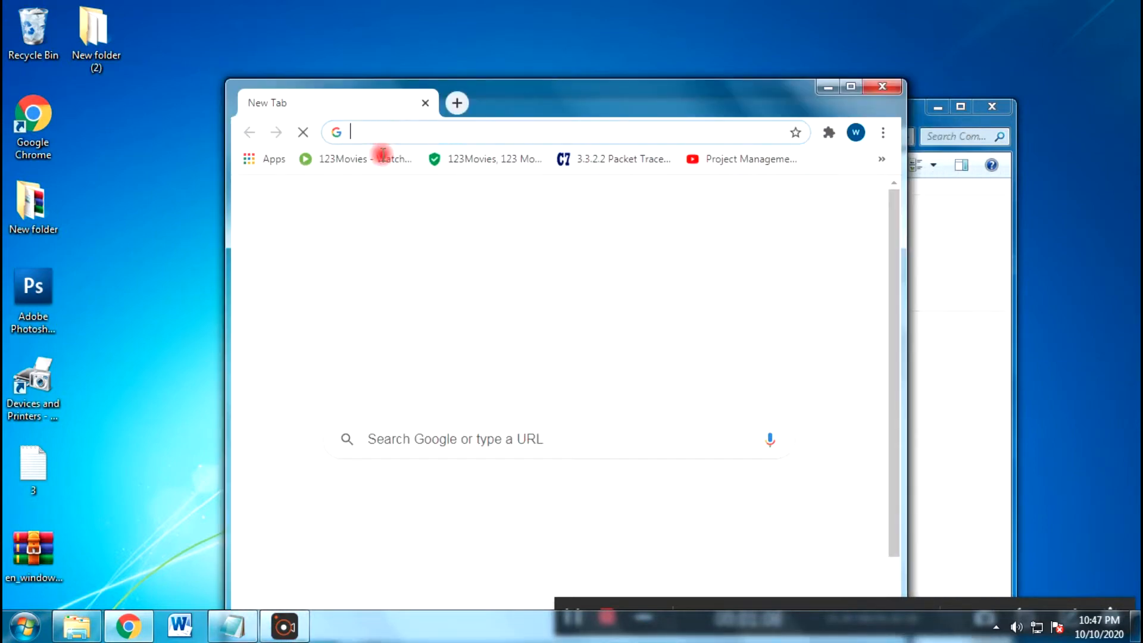
{"action": "left_click", "coordinate": [250, 629]}
{"action": "left_click_drag", "start_coordinate": [554, 297], "coordinate": [411, 225]}
{"action": "left_click_drag", "start_coordinate": [537, 277], "coordinate": [395, 225]}
{"action": "key", "text": "ctrl+c"}
{"action": "left_click", "coordinate": [444, 123]}
{"action": "key", "text": "ctrl+v"}
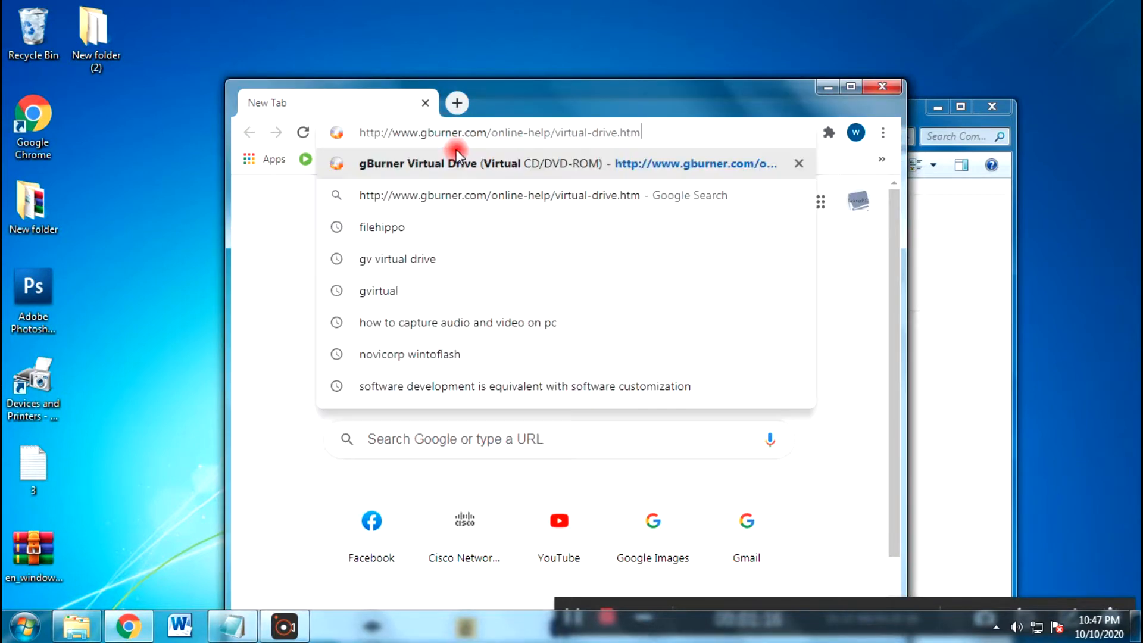
{"action": "key", "text": "Return"}
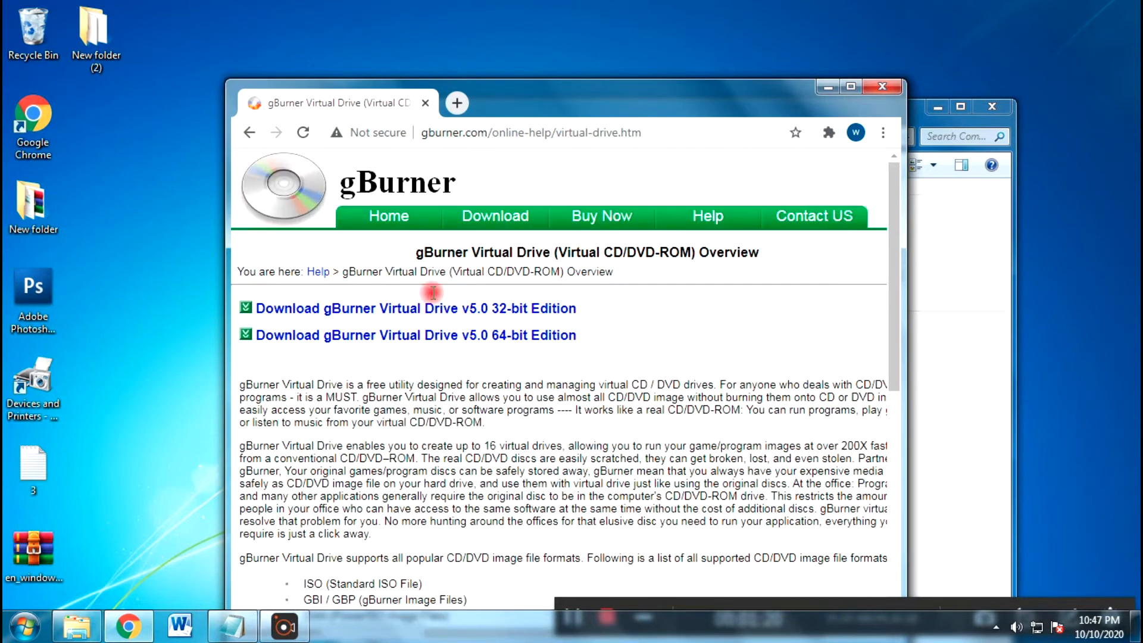
{"action": "left_click_drag", "start_coordinate": [597, 343], "coordinate": [426, 335]}
{"action": "mouse_move", "coordinate": [293, 299]}
{"action": "left_mouse_down"}
{"action": "mouse_move", "coordinate": [268, 307]}
{"action": "mouse_move", "coordinate": [284, 308]}
{"action": "left_mouse_up"}
{"action": "left_click", "coordinate": [632, 322]}
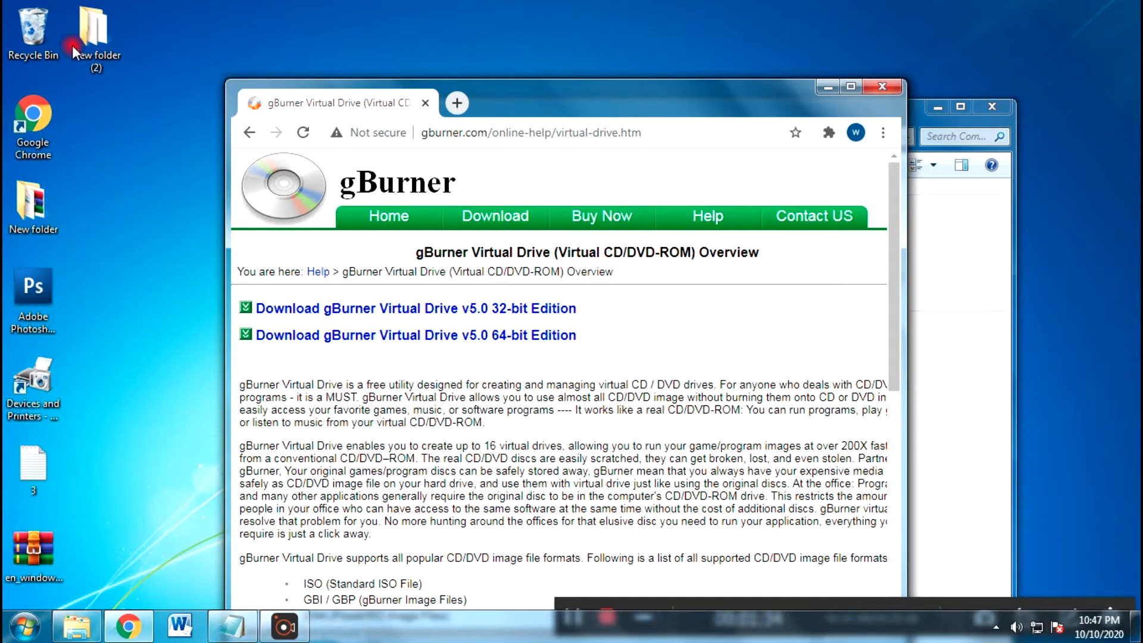
Step: Look at the gvd5 installer in the desktop's New folder (2), and minimize that folder window
{"action": "left_click", "coordinate": [100, 29]}
{"action": "double_click", "coordinate": [100, 31]}
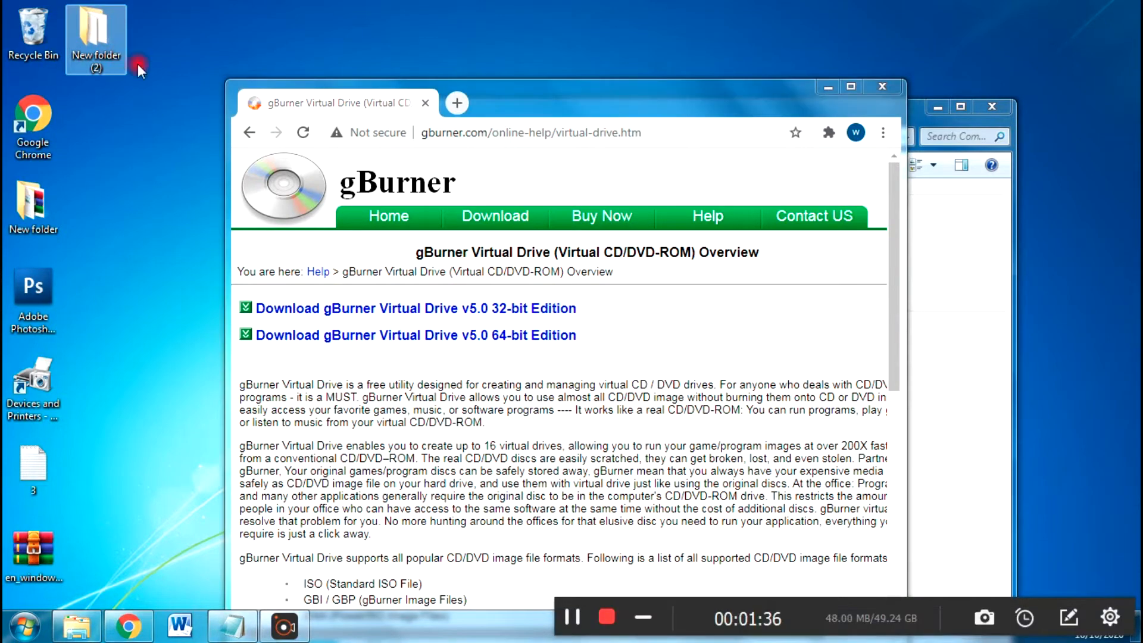
{"action": "left_click", "coordinate": [538, 117]}
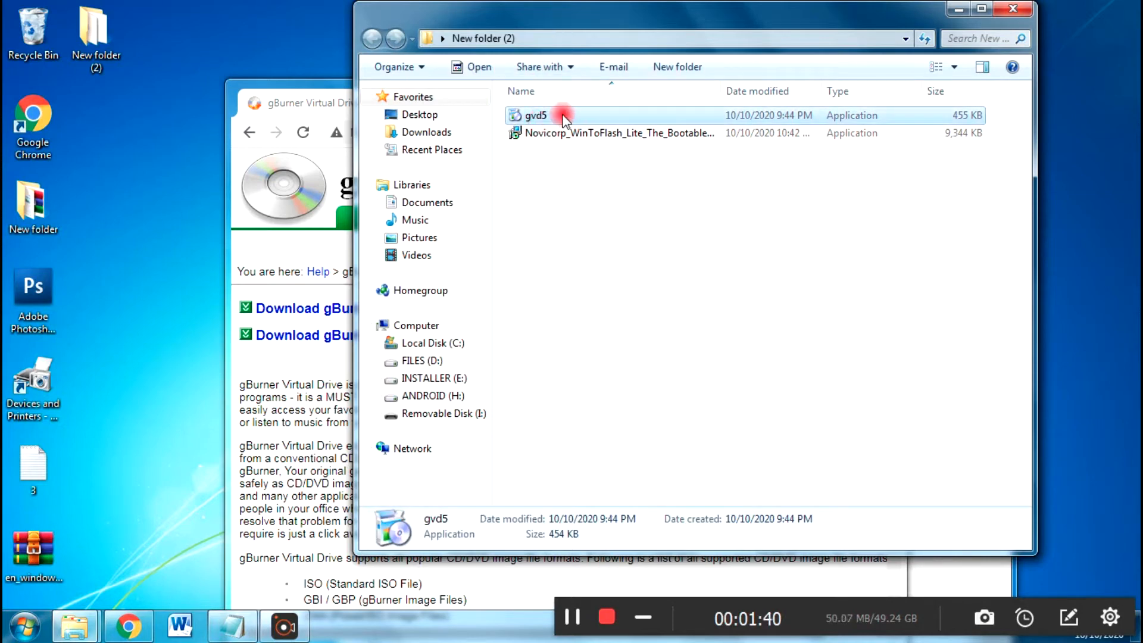
{"action": "left_click", "coordinate": [959, 9]}
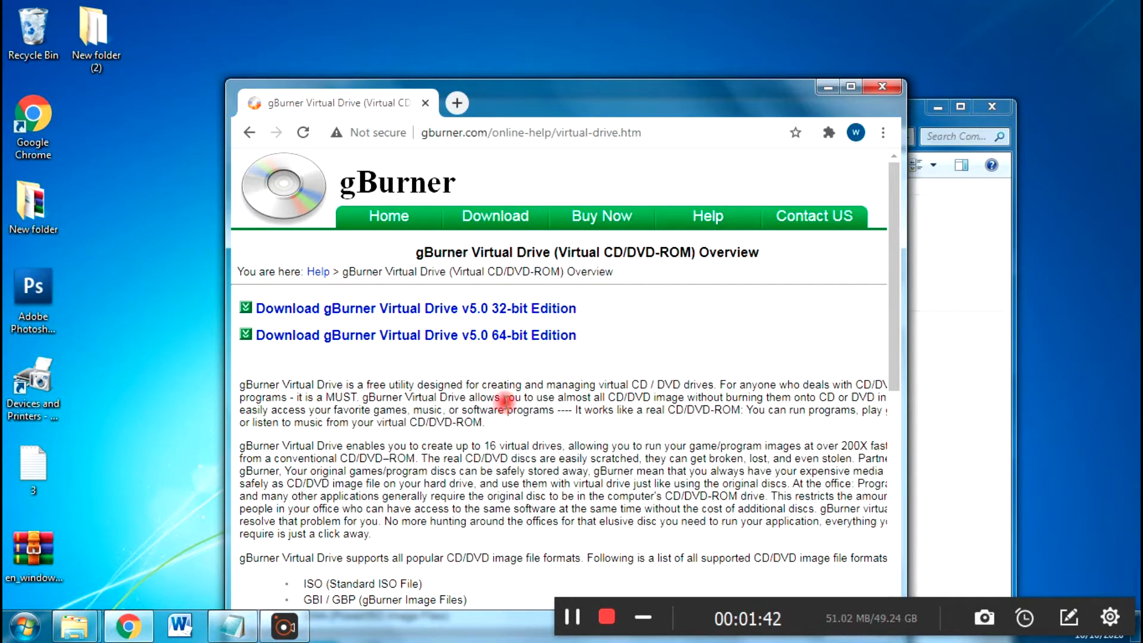
{"action": "left_click", "coordinate": [232, 632]}
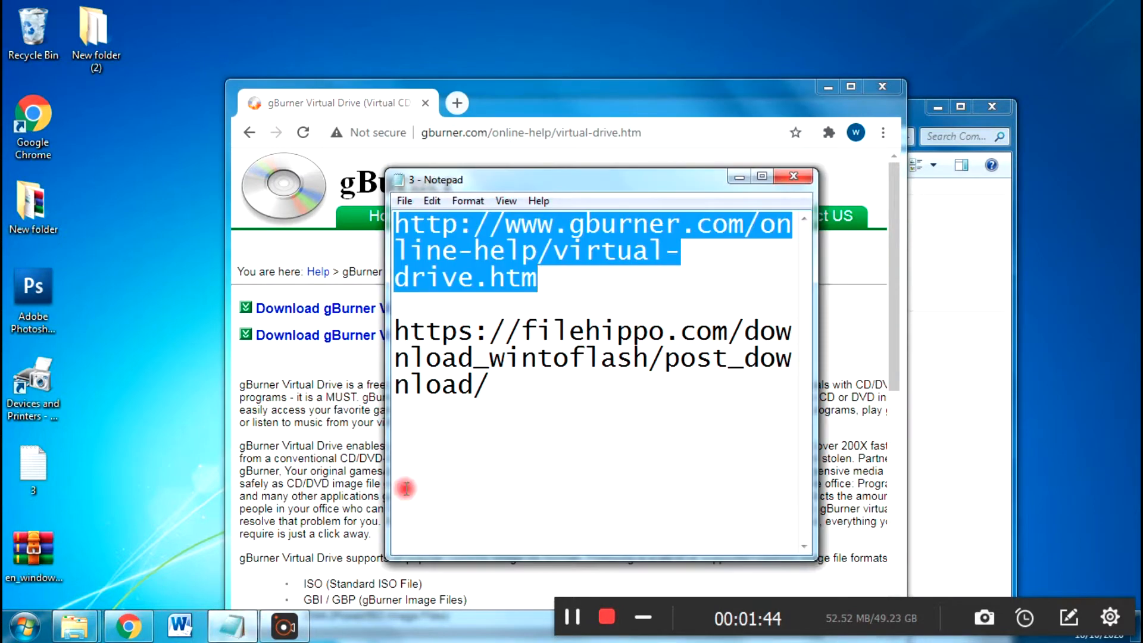
{"action": "left_click_drag", "start_coordinate": [489, 387], "coordinate": [378, 331]}
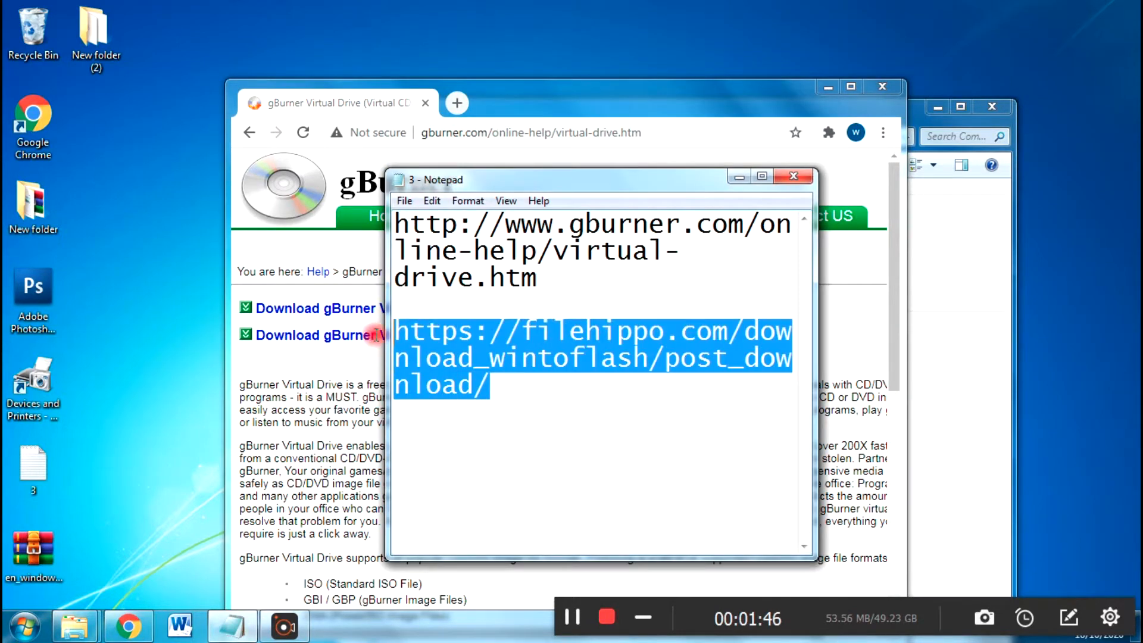
{"action": "right_click", "coordinate": [473, 357]}
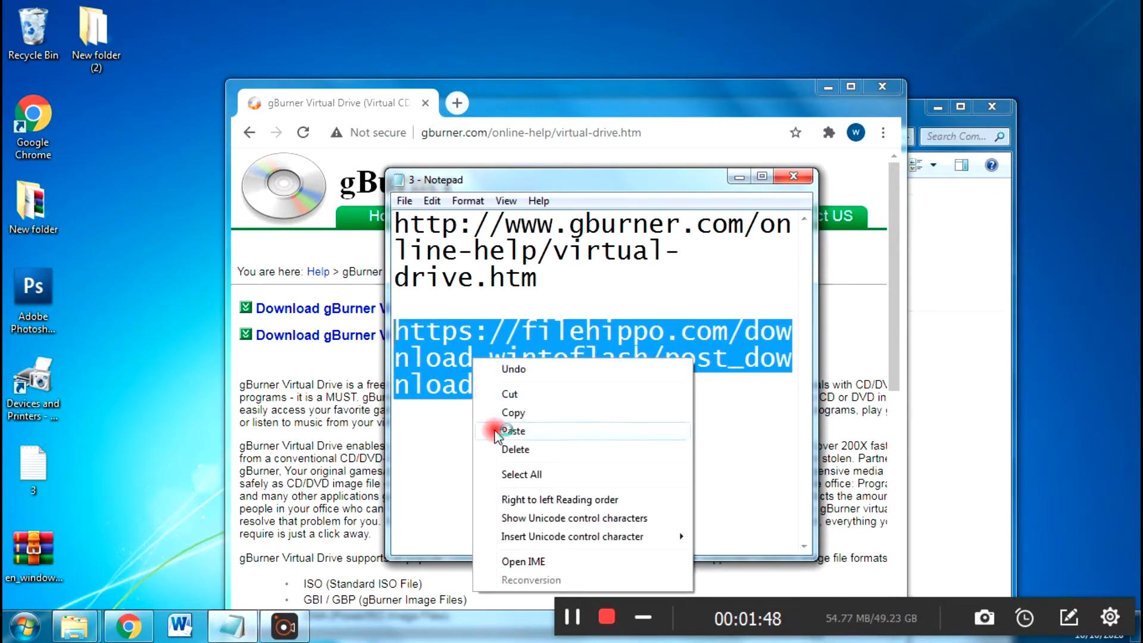
{"action": "left_click", "coordinate": [517, 412]}
{"action": "left_click", "coordinate": [470, 134]}
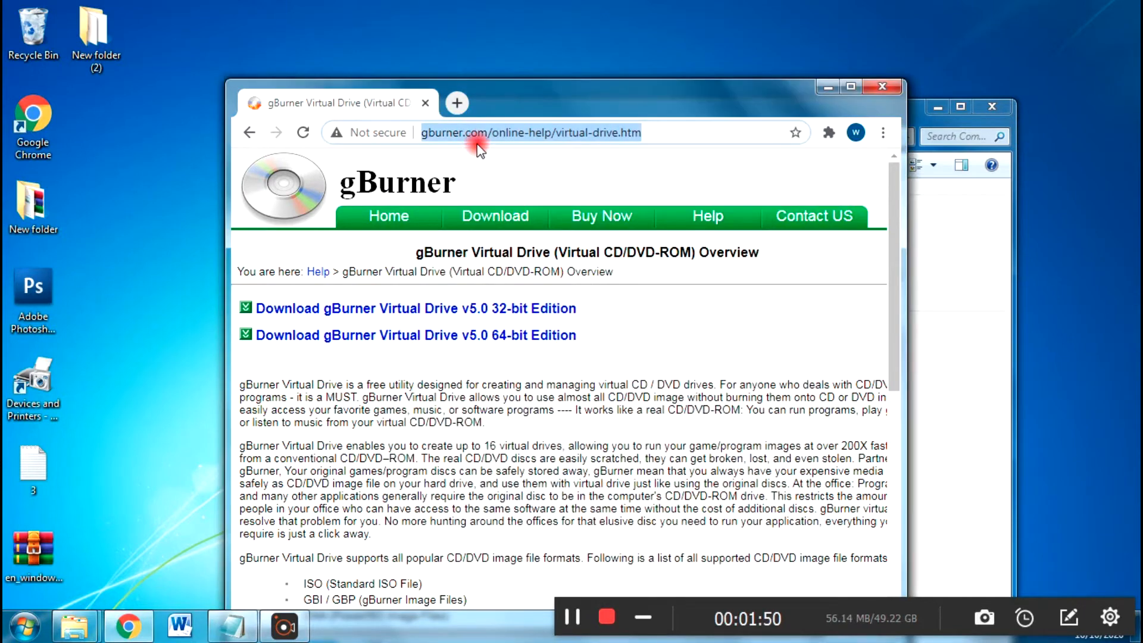
{"action": "key", "text": "ctrl+v"}
{"action": "key", "text": "Return"}
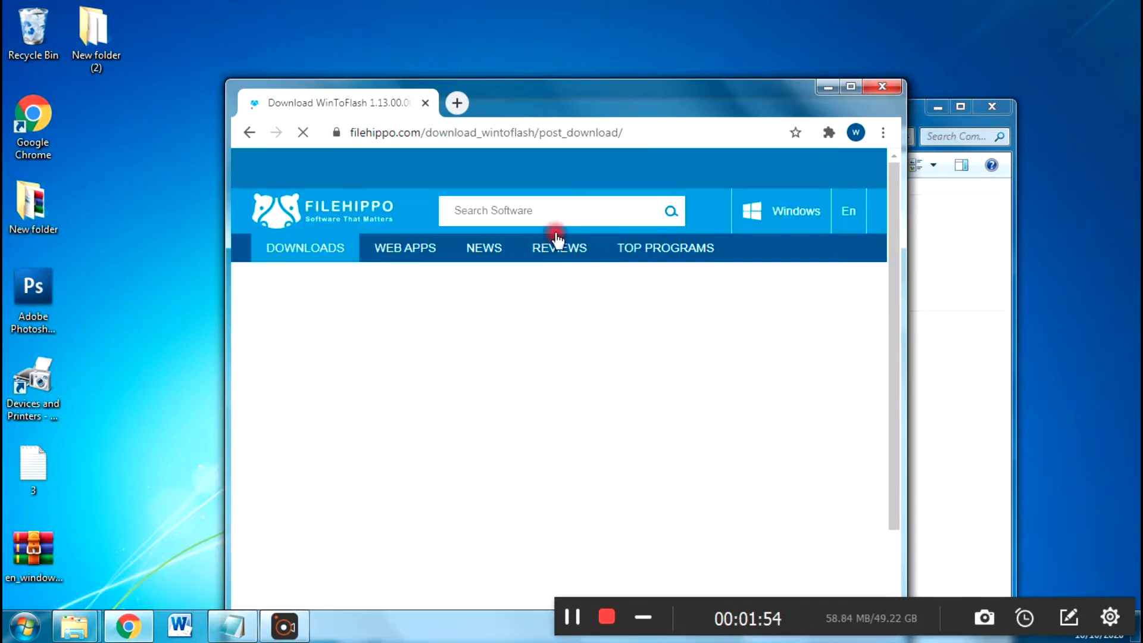
Step: Look through the WinToFlash download page and cancel the duplicate download of its setup file
{"action": "scroll", "coordinate": [509, 489], "scroll_direction": "down", "scroll_amount": 10}
{"action": "scroll", "coordinate": [509, 489], "scroll_direction": "up", "scroll_amount": 5}
{"action": "scroll", "coordinate": [509, 489], "scroll_direction": "up", "scroll_amount": 3}
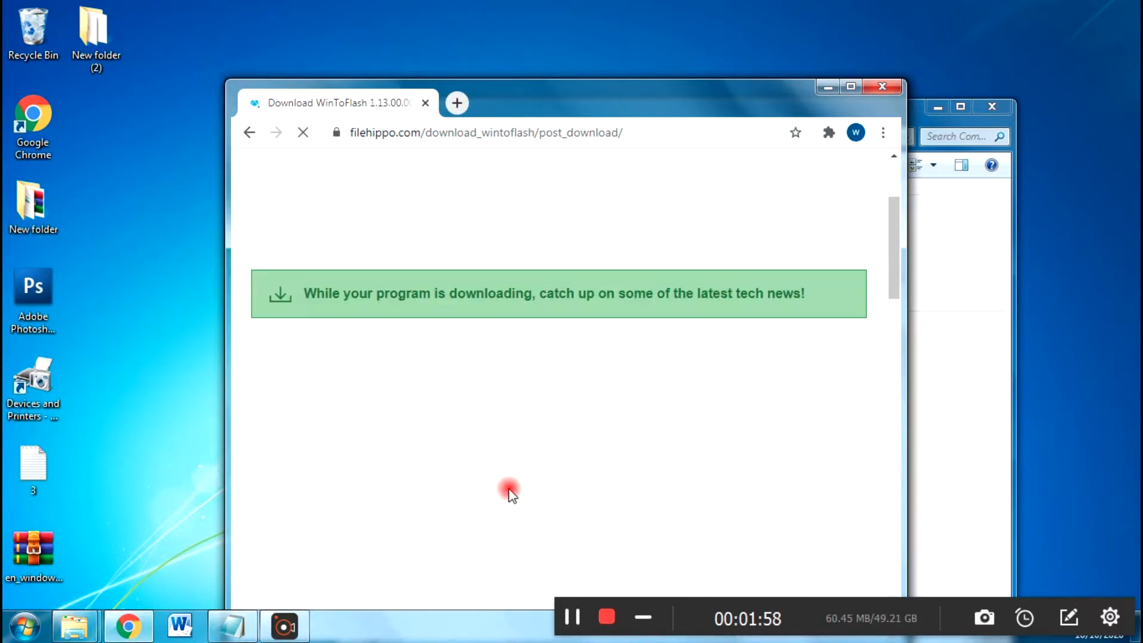
{"action": "scroll", "coordinate": [509, 489], "scroll_direction": "down", "scroll_amount": 3}
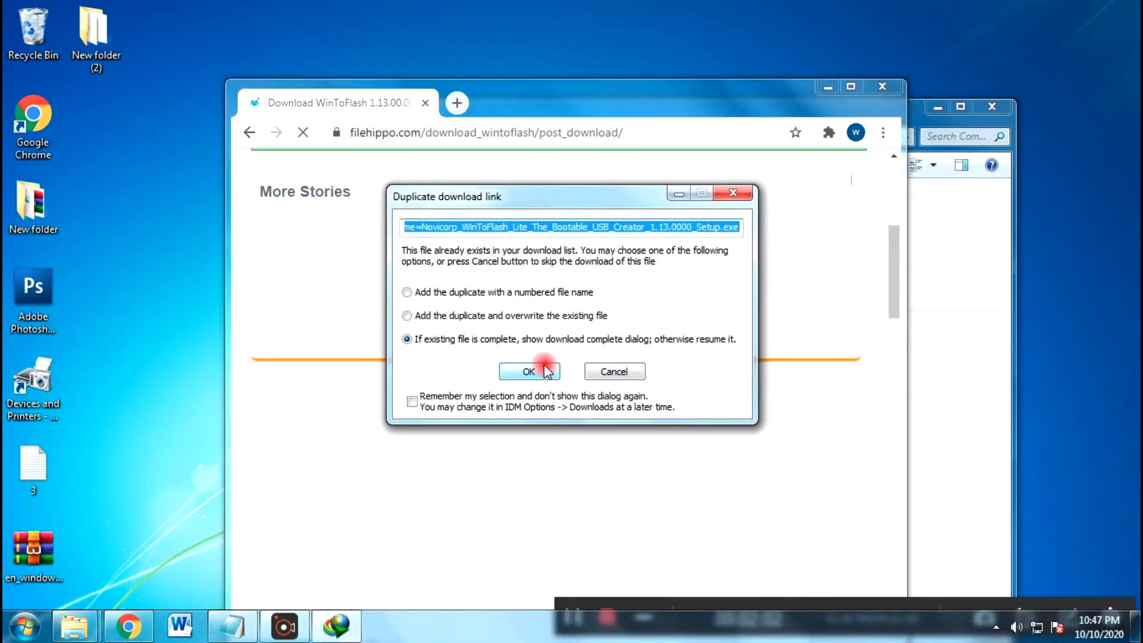
{"action": "left_click", "coordinate": [607, 366]}
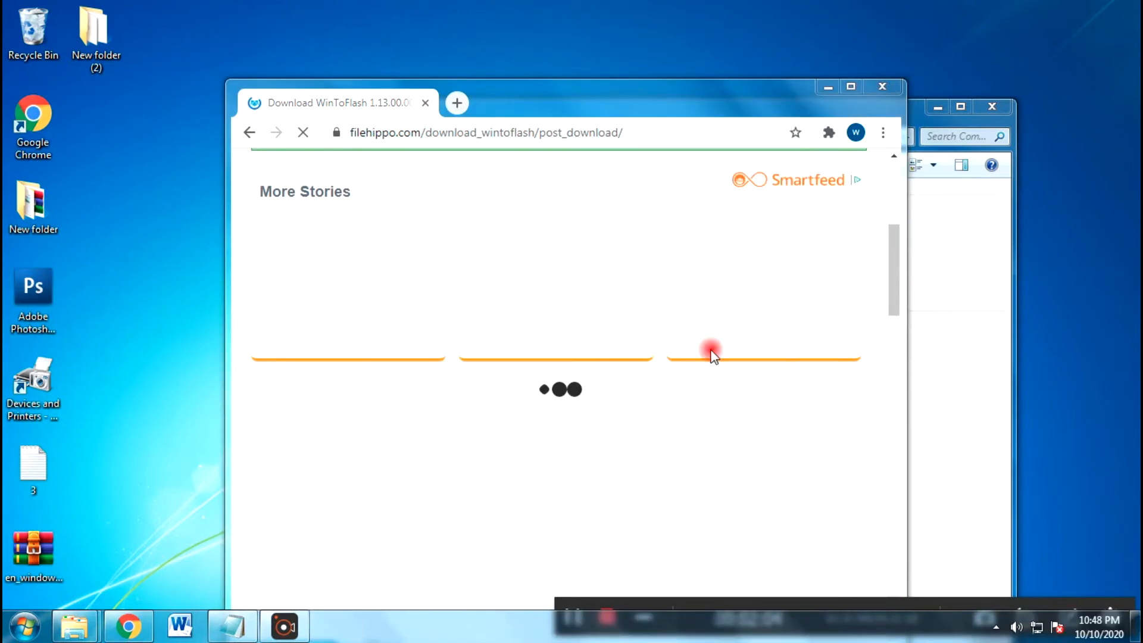
{"action": "left_click_drag", "start_coordinate": [890, 288], "coordinate": [885, 234]}
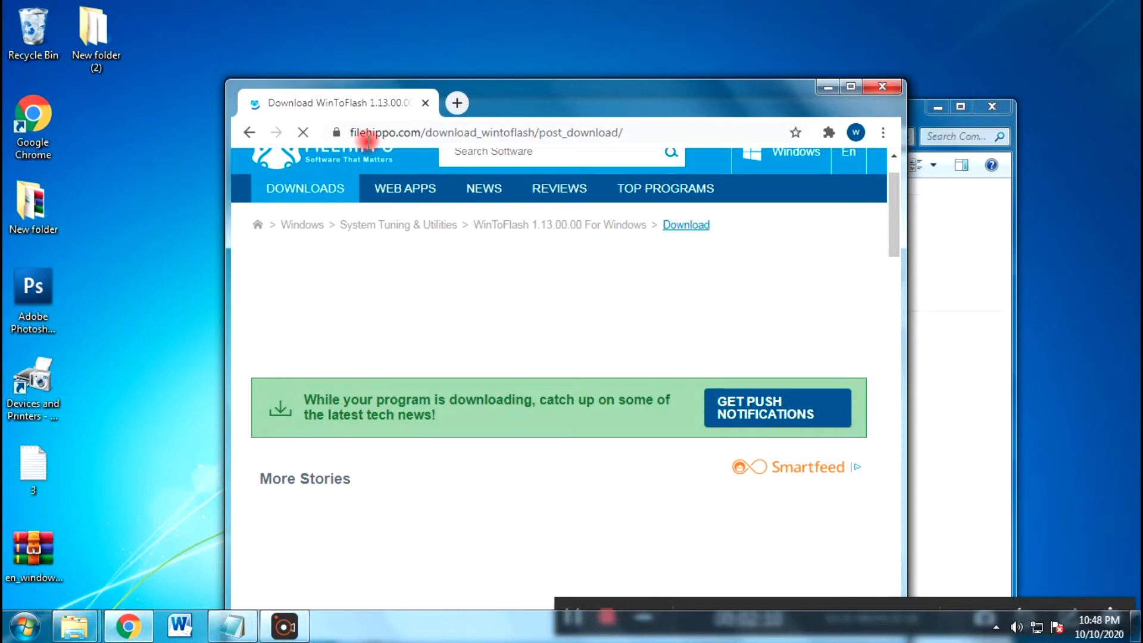
{"action": "scroll", "coordinate": [397, 347], "scroll_direction": "down", "scroll_amount": 5}
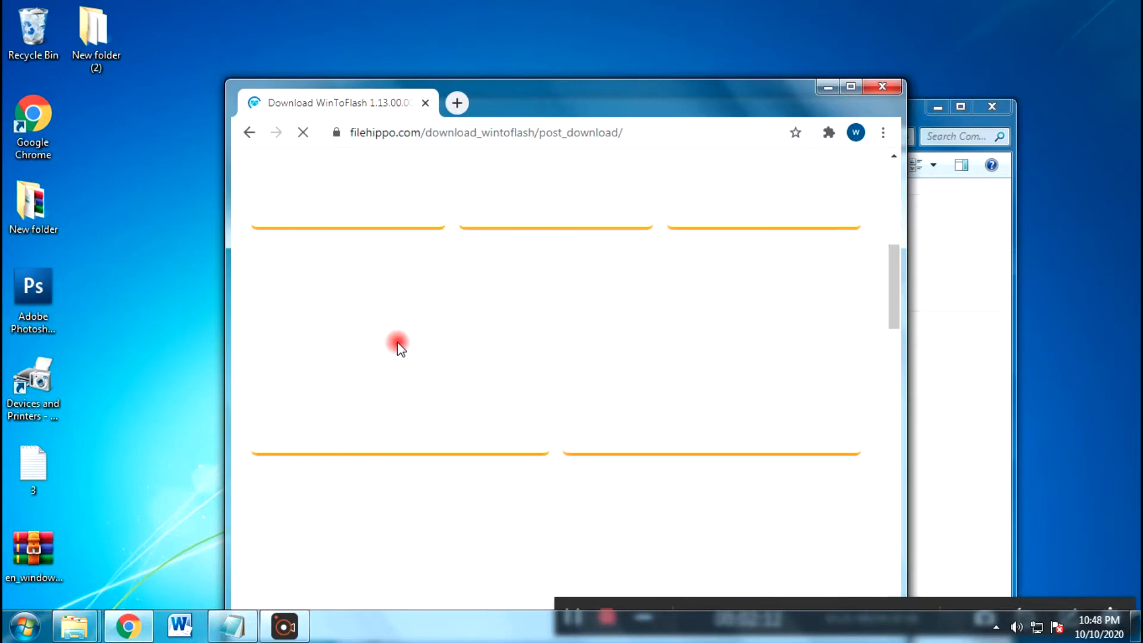
{"action": "scroll", "coordinate": [400, 348], "scroll_direction": "up", "scroll_amount": 6}
Step: Go to the FileHippo home page at filehippo.com
{"action": "left_click", "coordinate": [442, 136]}
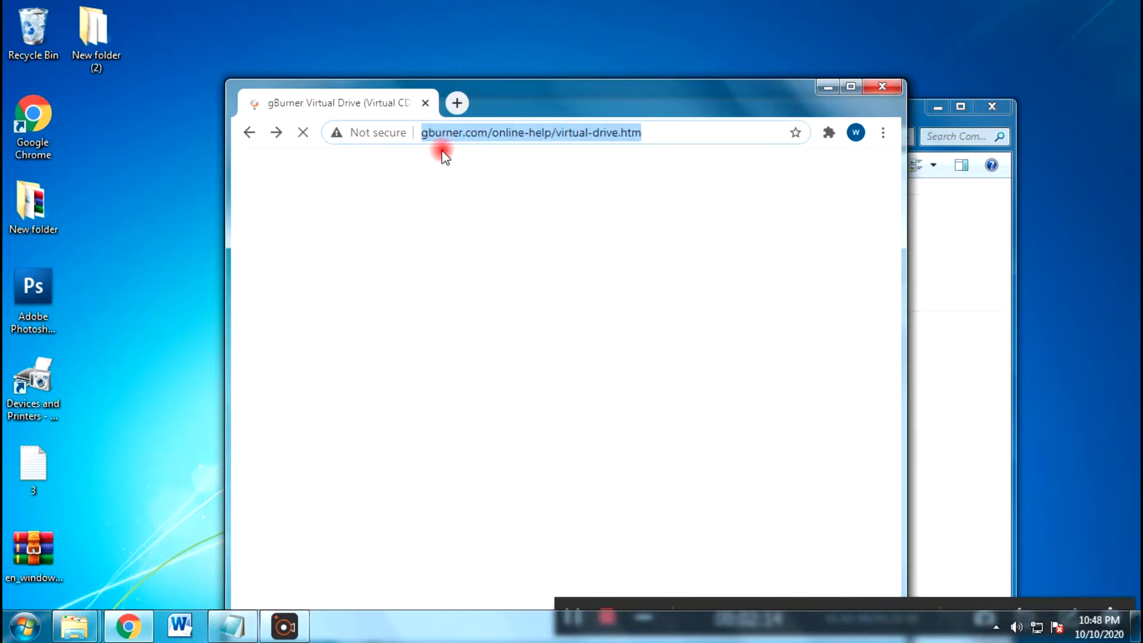
{"action": "type", "text": "fileh"}
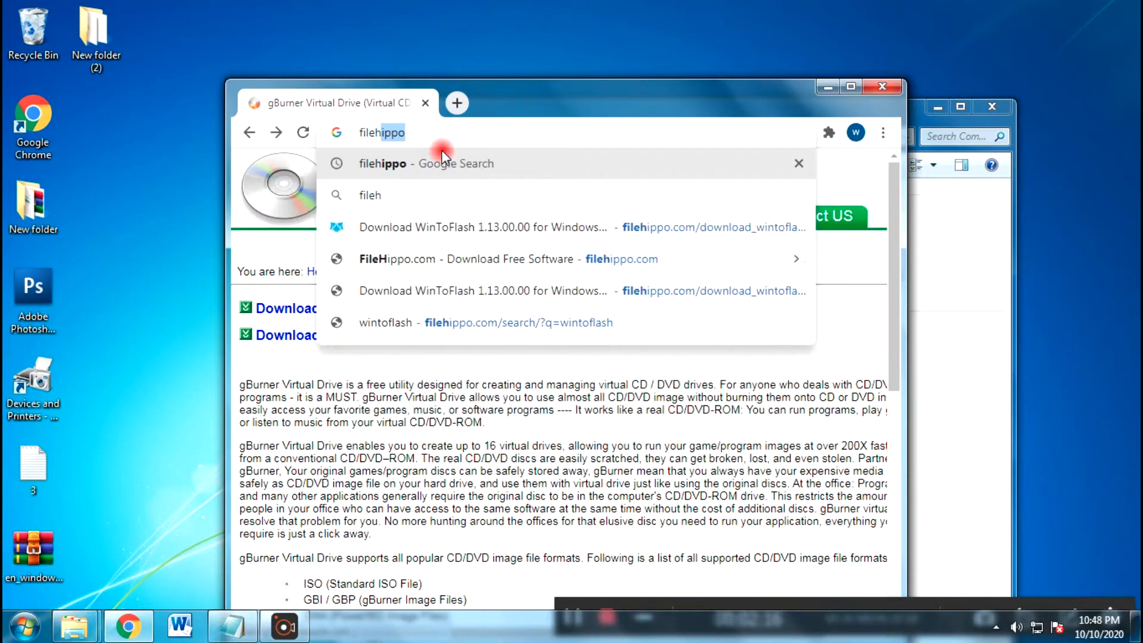
{"action": "type", "text": "ippo.co"}
{"action": "key", "text": "Return"}
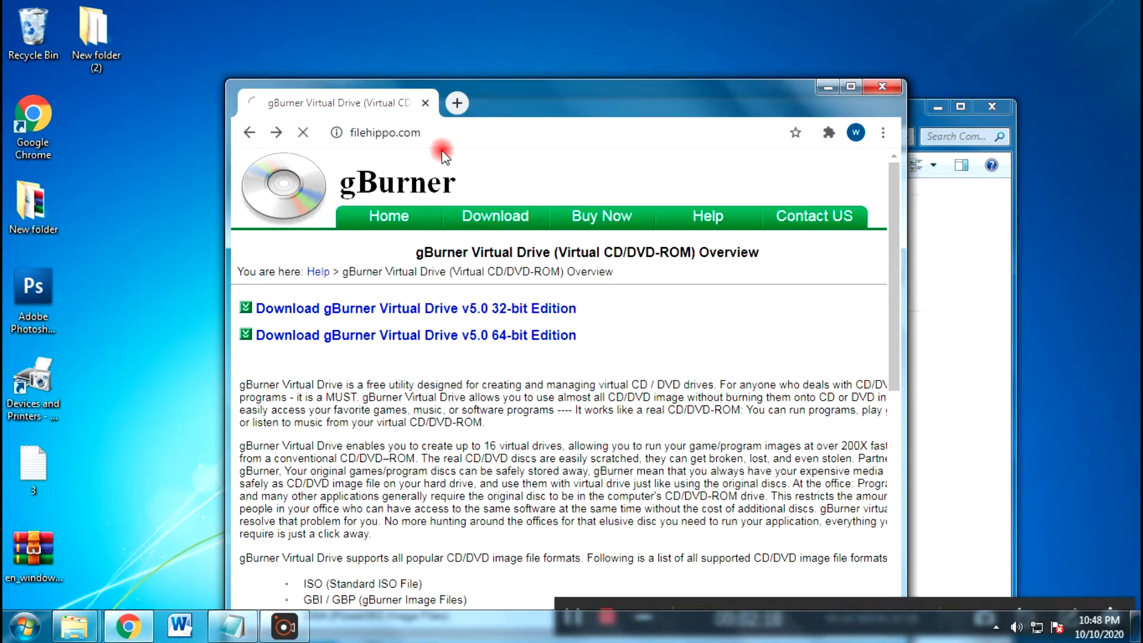
Step: Search FileHippo for wintoflash, dismissing the IDM warning and closing the extra Internet Download Manager tab
{"action": "left_click_drag", "start_coordinate": [533, 100], "coordinate": [526, 96]}
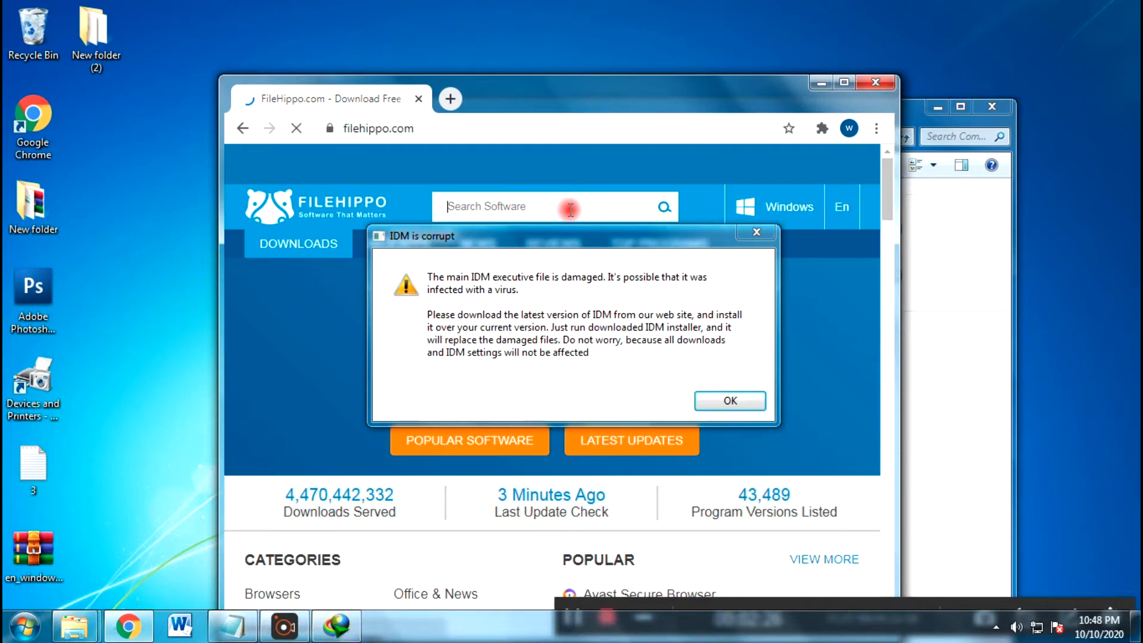
{"action": "type", "text": "wint"}
{"action": "left_click", "coordinate": [756, 231]}
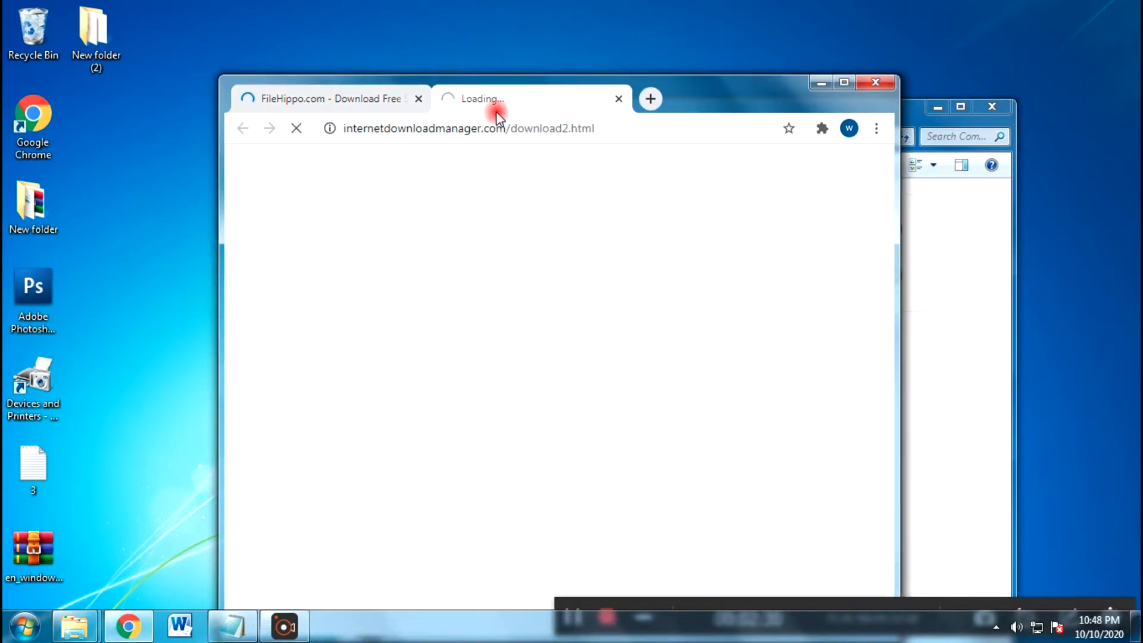
{"action": "left_click", "coordinate": [619, 98]}
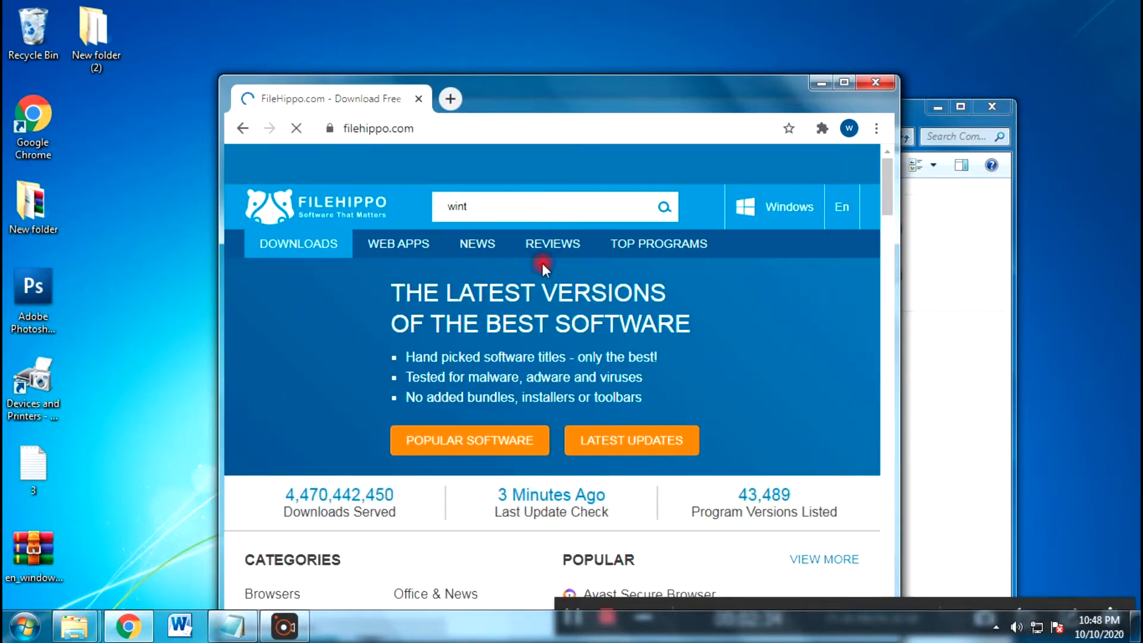
{"action": "type", "text": "oflash"}
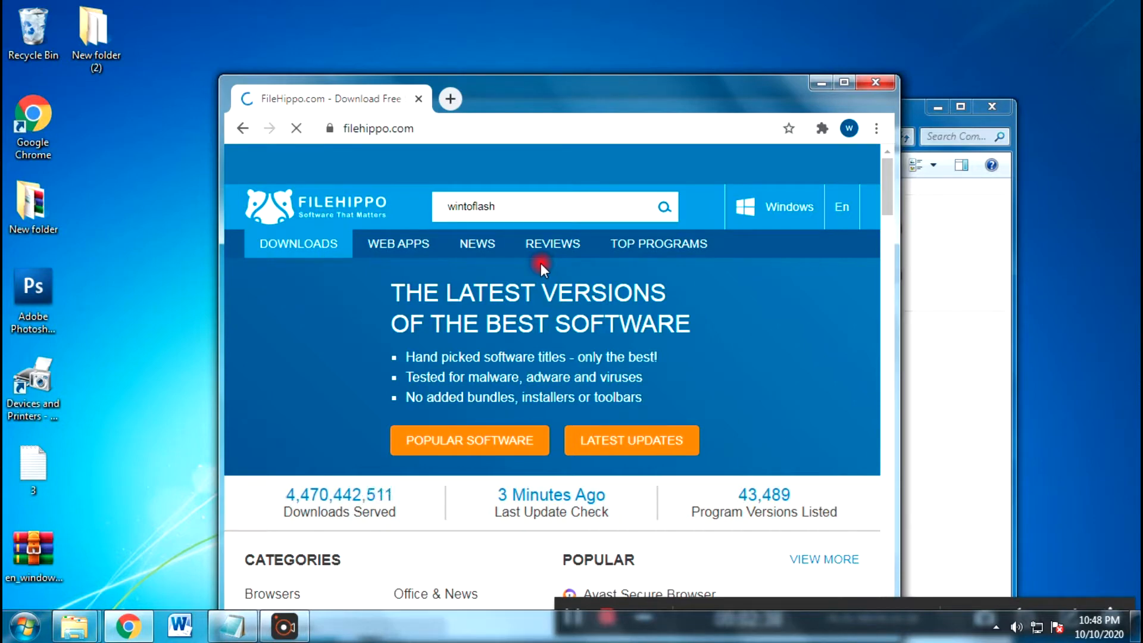
{"action": "key", "text": "Return"}
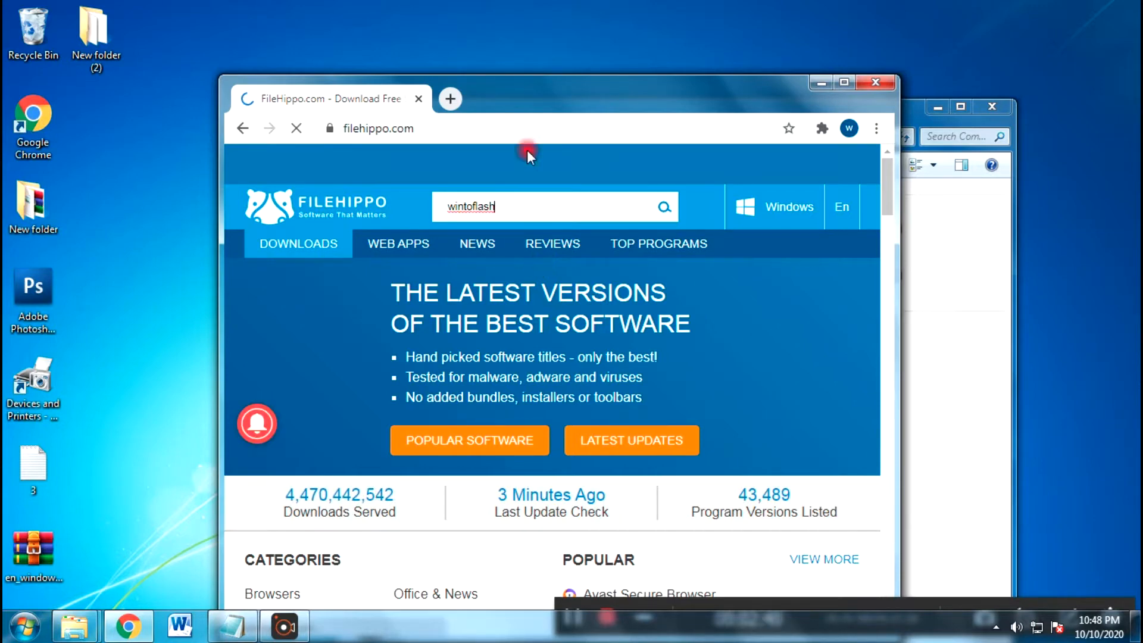
Step: Open the download page of Novicorp's WinToFlash from the FileHippo search results
{"action": "left_click_drag", "start_coordinate": [505, 76], "coordinate": [488, 49]}
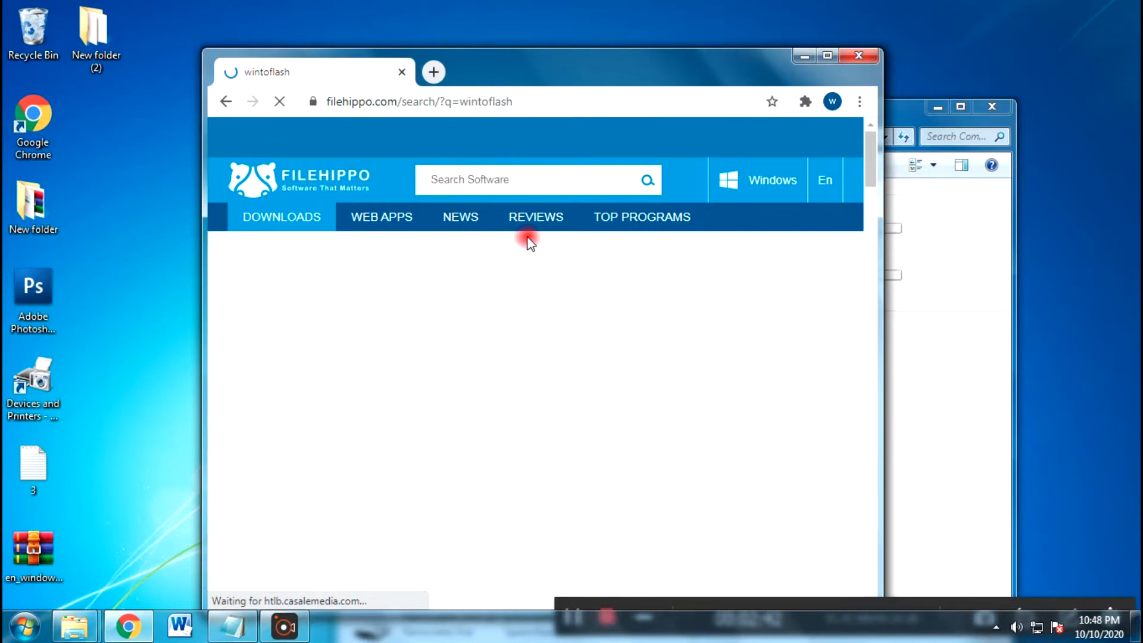
{"action": "scroll", "coordinate": [494, 452], "scroll_direction": "down", "scroll_amount": 1}
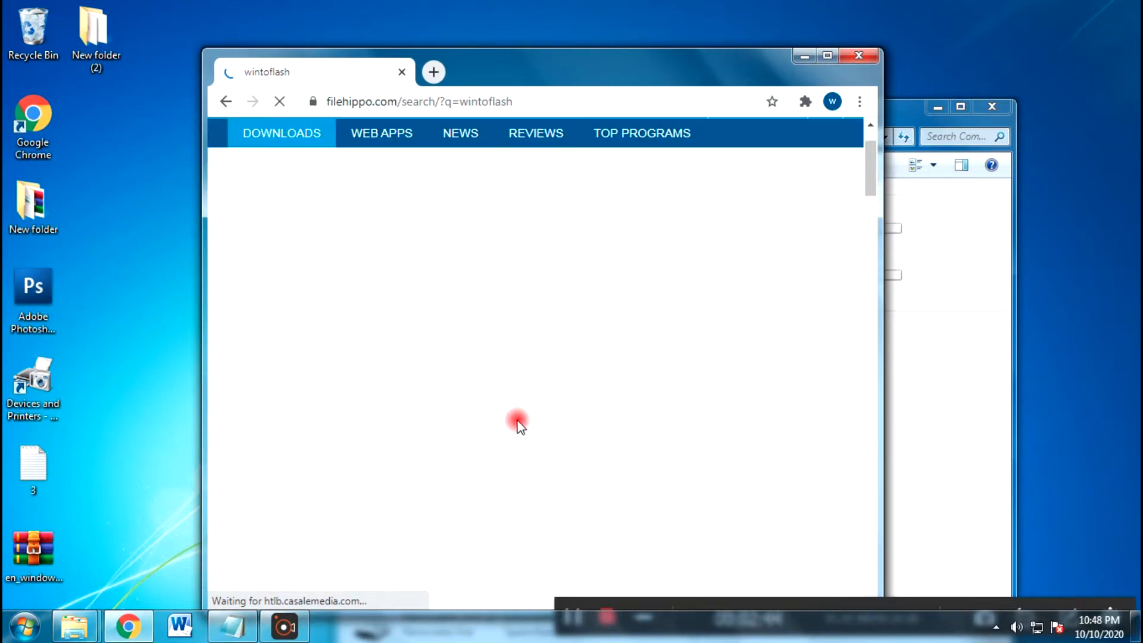
{"action": "scroll", "coordinate": [516, 441], "scroll_direction": "up", "scroll_amount": 1}
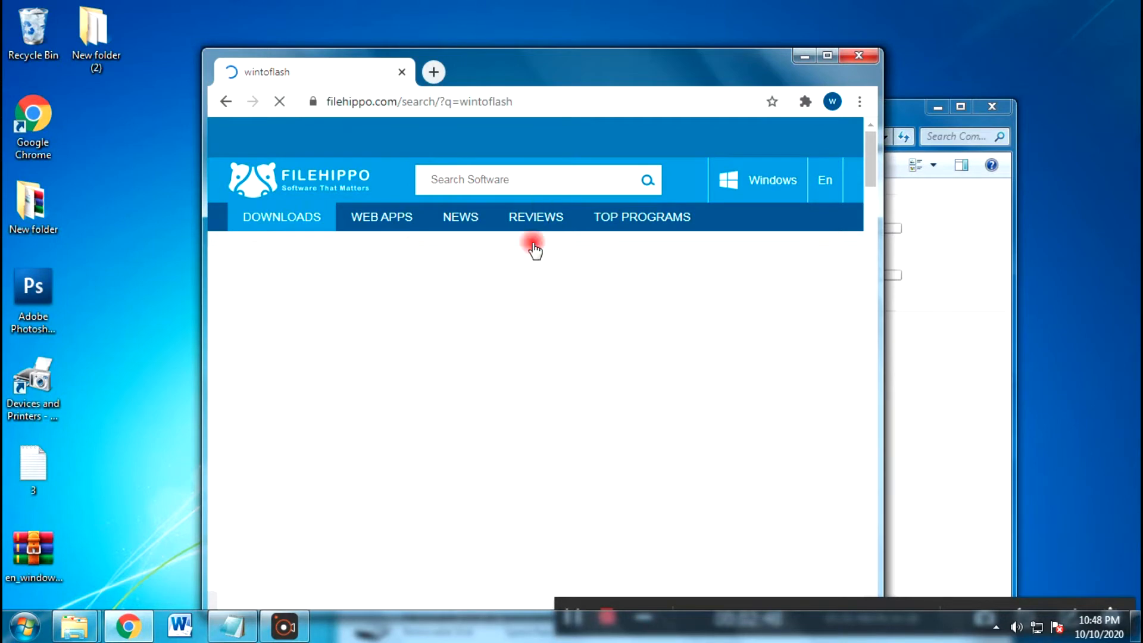
{"action": "scroll", "coordinate": [514, 290], "scroll_direction": "down", "scroll_amount": 1}
{"action": "scroll", "coordinate": [514, 303], "scroll_direction": "down", "scroll_amount": 2}
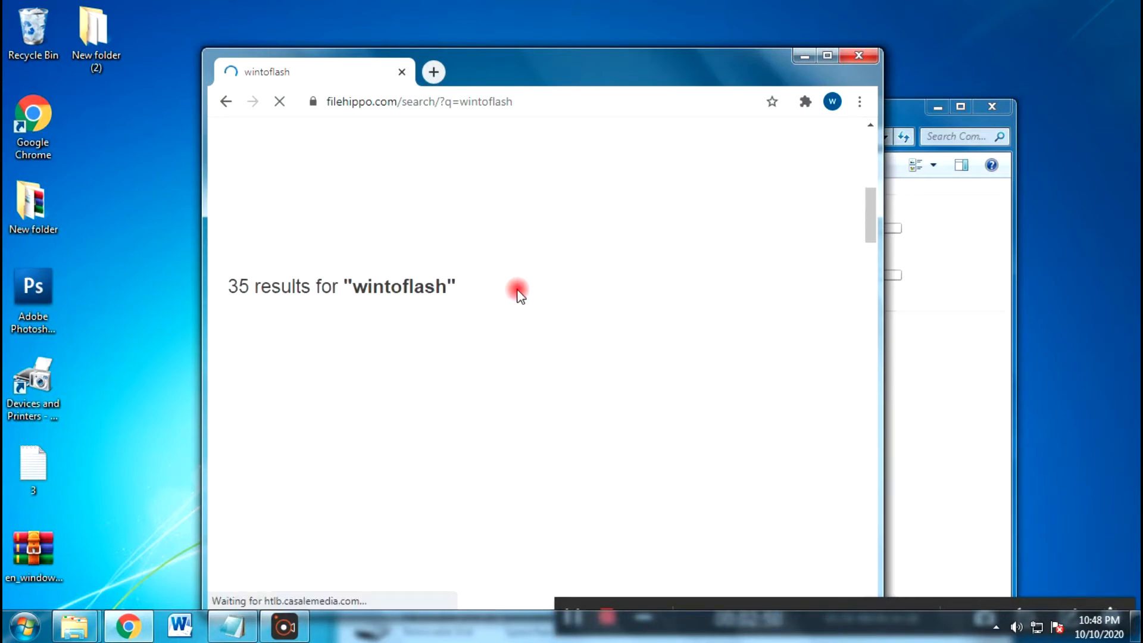
{"action": "scroll", "coordinate": [519, 292], "scroll_direction": "down", "scroll_amount": 1}
{"action": "scroll", "coordinate": [452, 253], "scroll_direction": "down", "scroll_amount": 1}
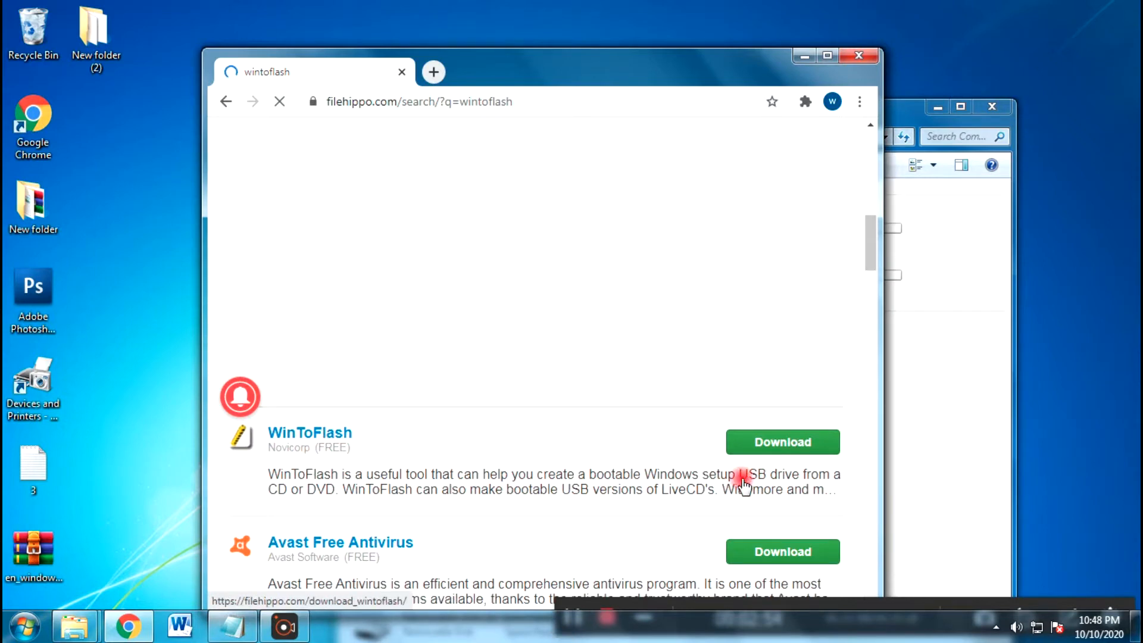
{"action": "left_click", "coordinate": [749, 454]}
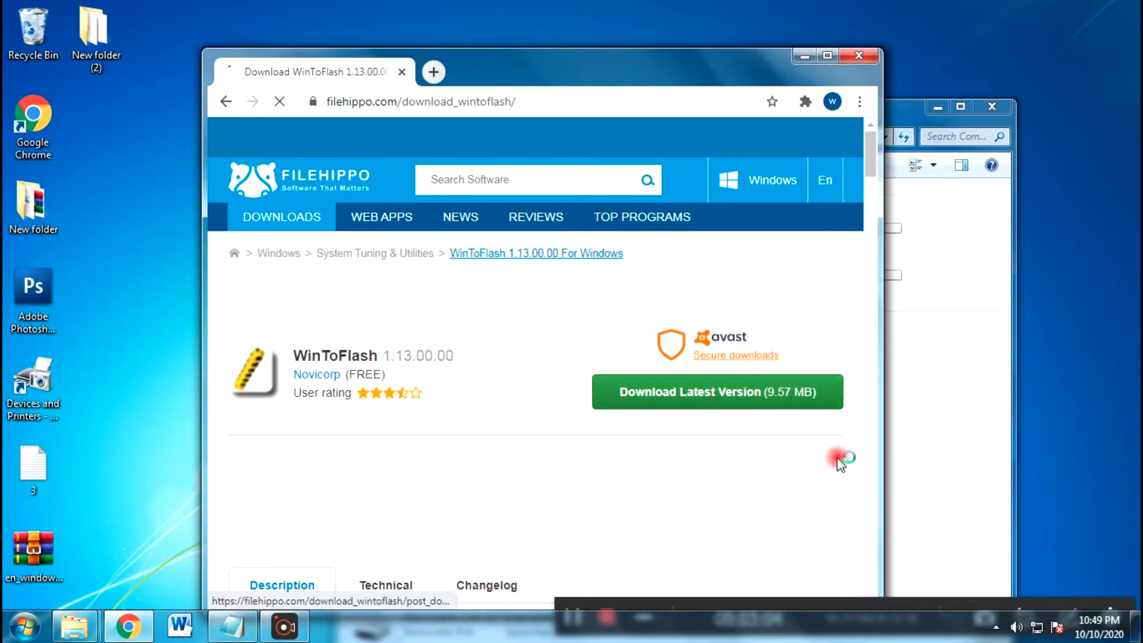
Step: Request the latest version of WinToFlash and cancel the duplicate download of its setup file
{"action": "left_click", "coordinate": [746, 405]}
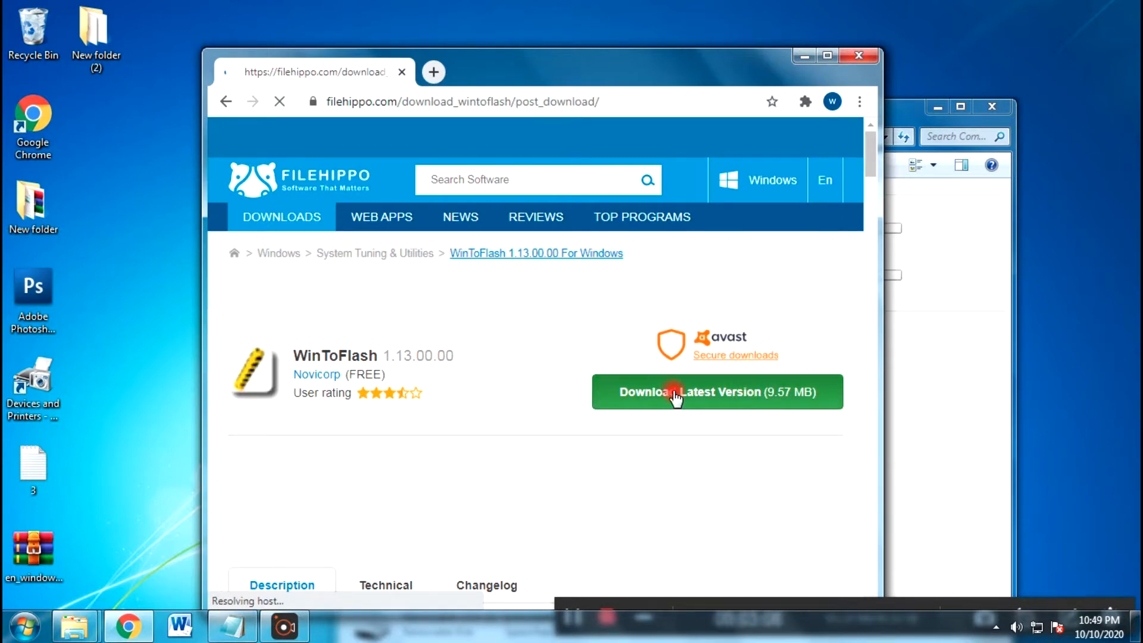
{"action": "scroll", "coordinate": [364, 369], "scroll_direction": "down", "scroll_amount": 5}
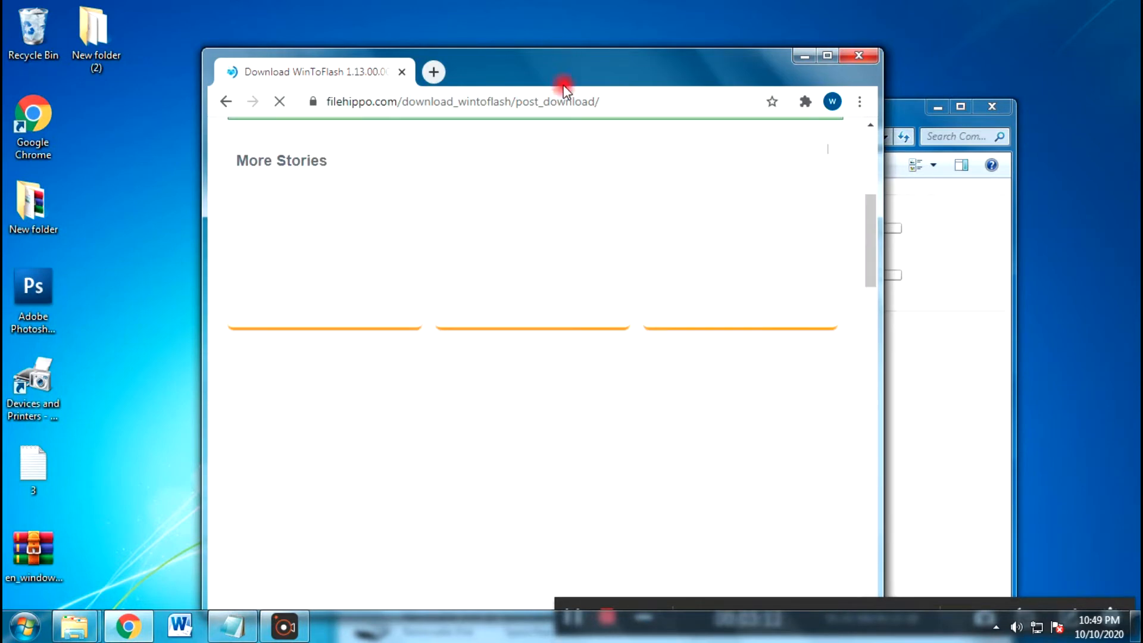
{"action": "scroll", "coordinate": [459, 335], "scroll_direction": "up", "scroll_amount": 4}
{"action": "scroll", "coordinate": [459, 336], "scroll_direction": "up", "scroll_amount": 1}
{"action": "scroll", "coordinate": [459, 327], "scroll_direction": "down", "scroll_amount": 2}
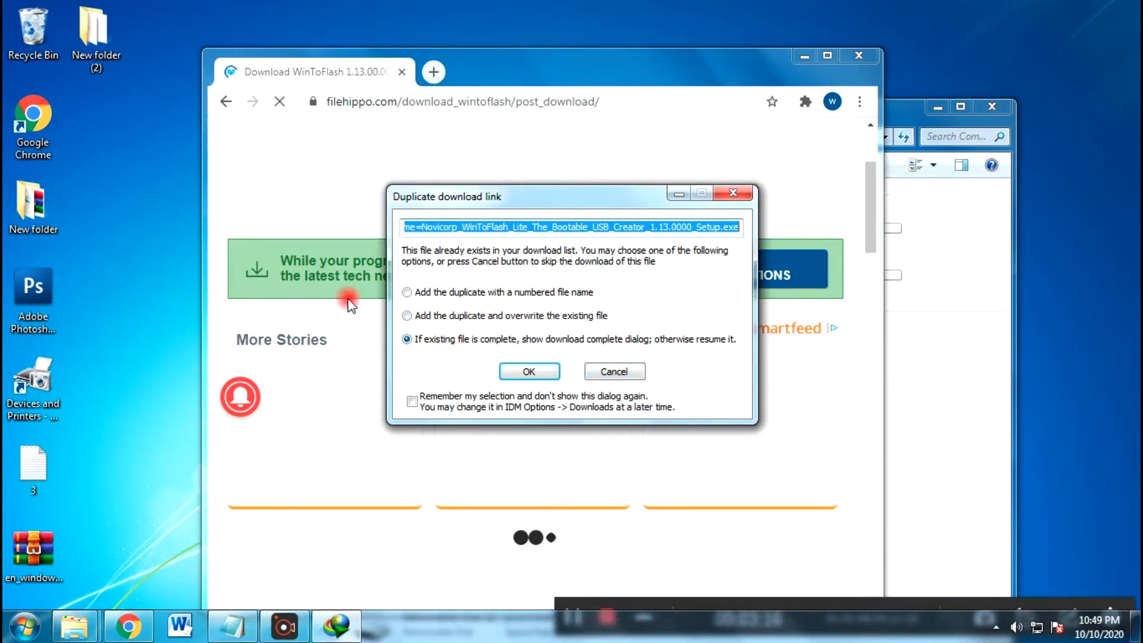
{"action": "left_click", "coordinate": [635, 372]}
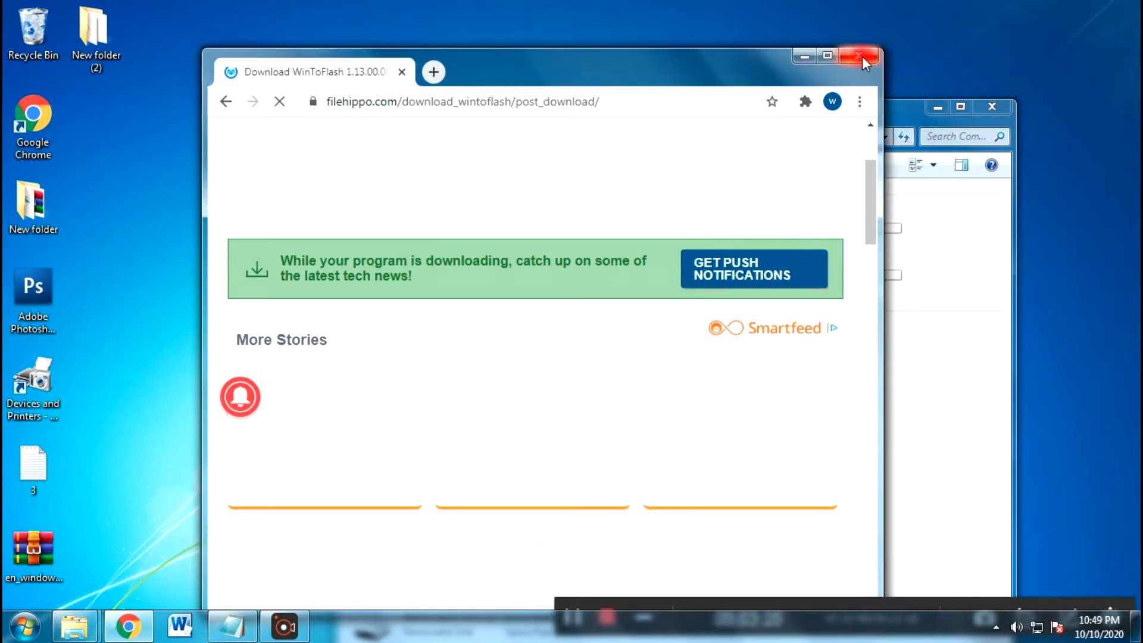
Step: Close Chrome and the Notepad link list, and select Removable Disk (I:) in the Computer window
{"action": "left_click", "coordinate": [144, 325]}
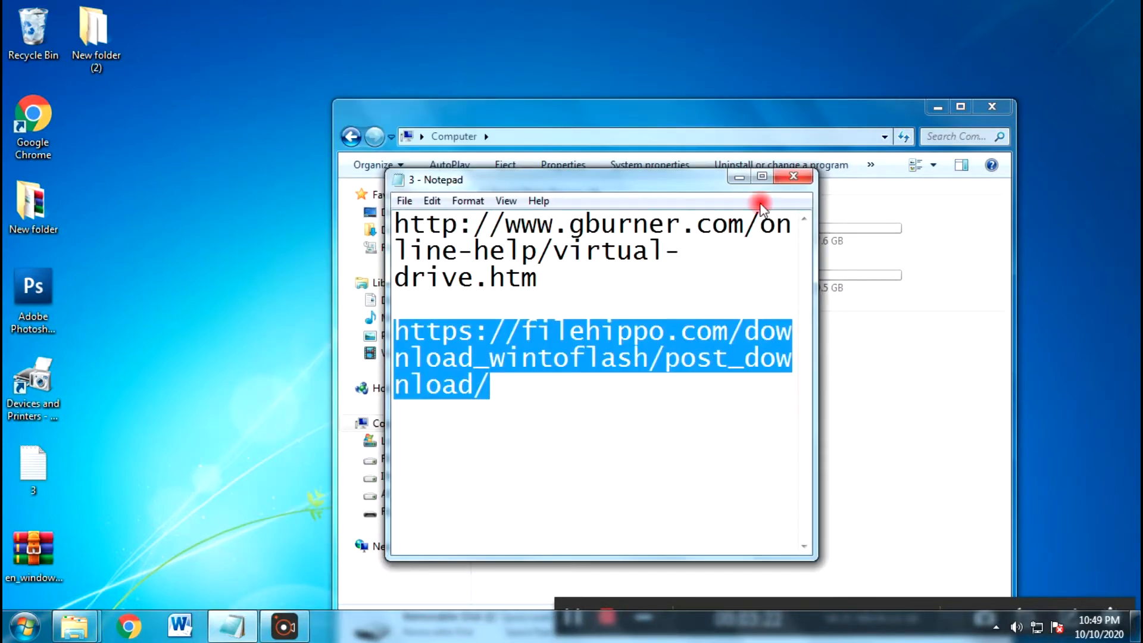
{"action": "left_click", "coordinate": [794, 176]}
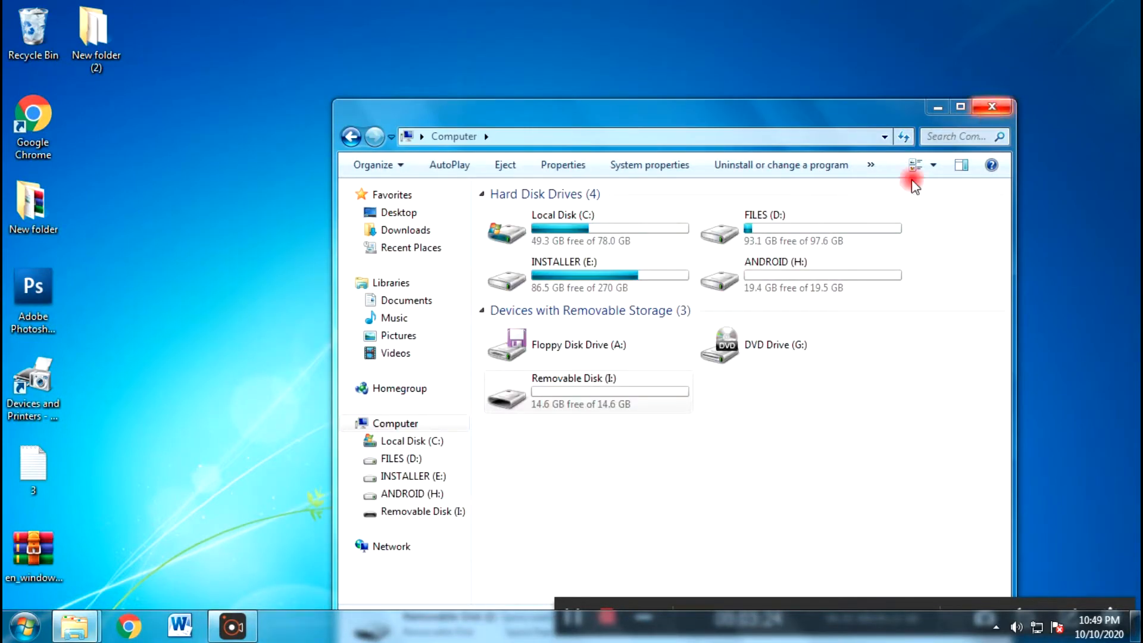
{"action": "left_click", "coordinate": [563, 390]}
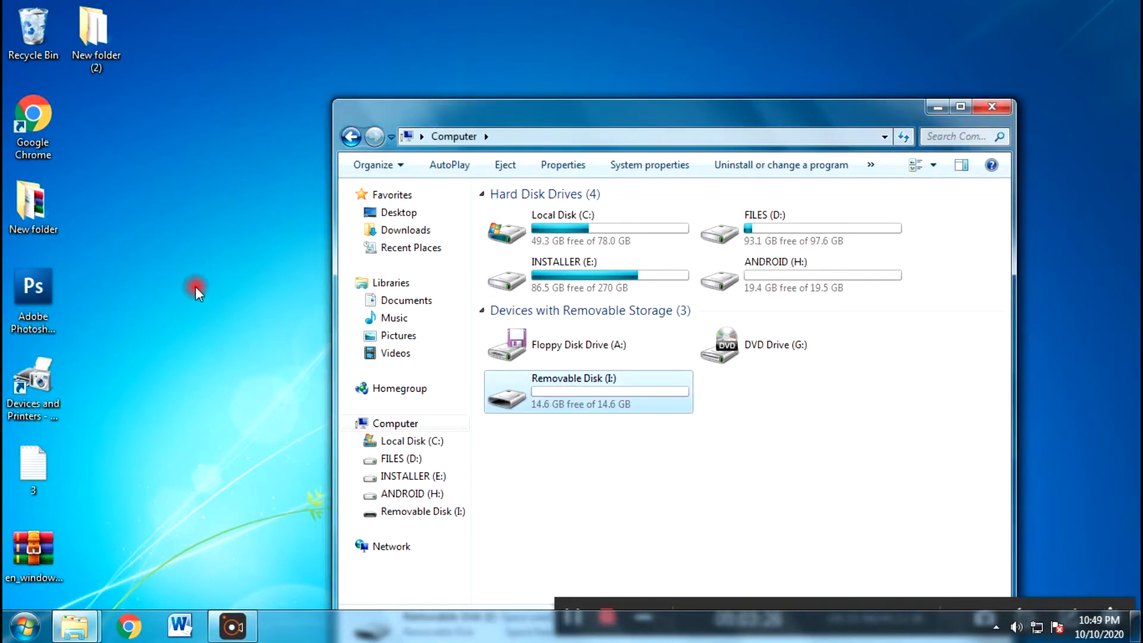
Step: Open New folder (2) on the desktop and examine the gvd5 and Novicorp WinToFlash Lite setup files
{"action": "double_click", "coordinate": [110, 34]}
{"action": "left_click_drag", "start_coordinate": [557, 16], "coordinate": [304, 60]}
{"action": "left_click", "coordinate": [278, 159]}
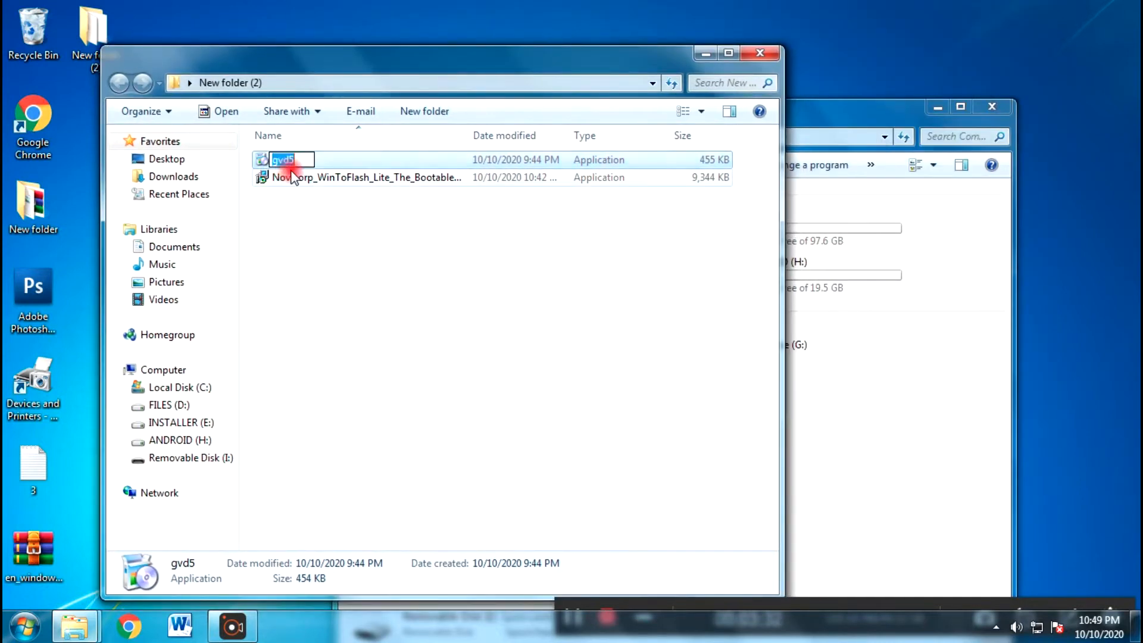
{"action": "left_click", "coordinate": [298, 182]}
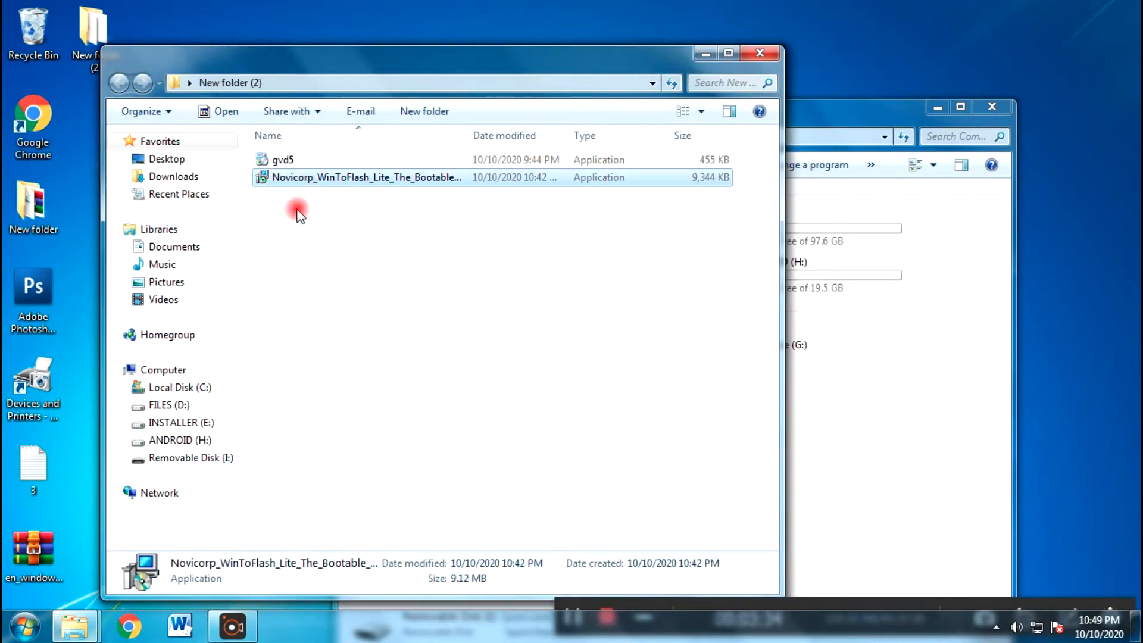
{"action": "left_click", "coordinate": [287, 159]}
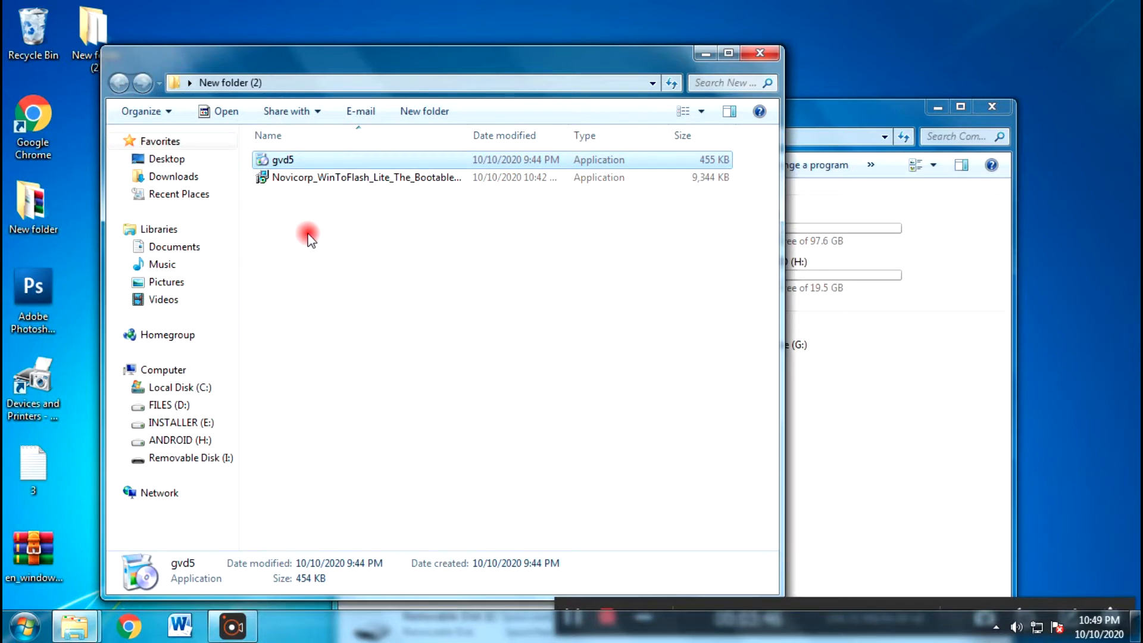
{"action": "left_click", "coordinate": [362, 296]}
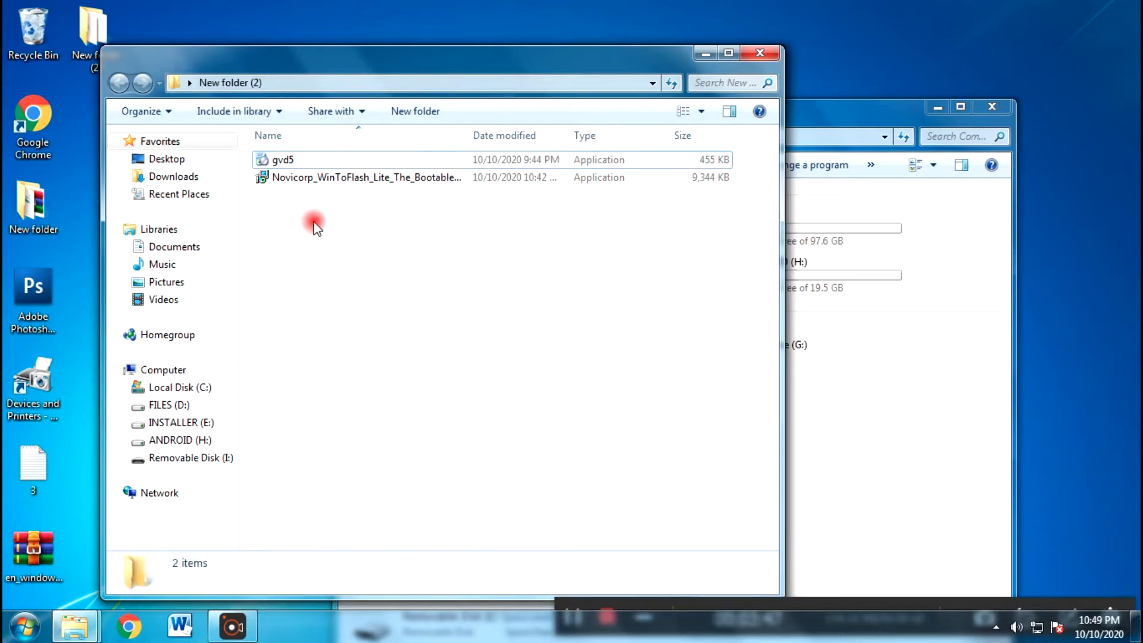
{"action": "left_click", "coordinate": [278, 162]}
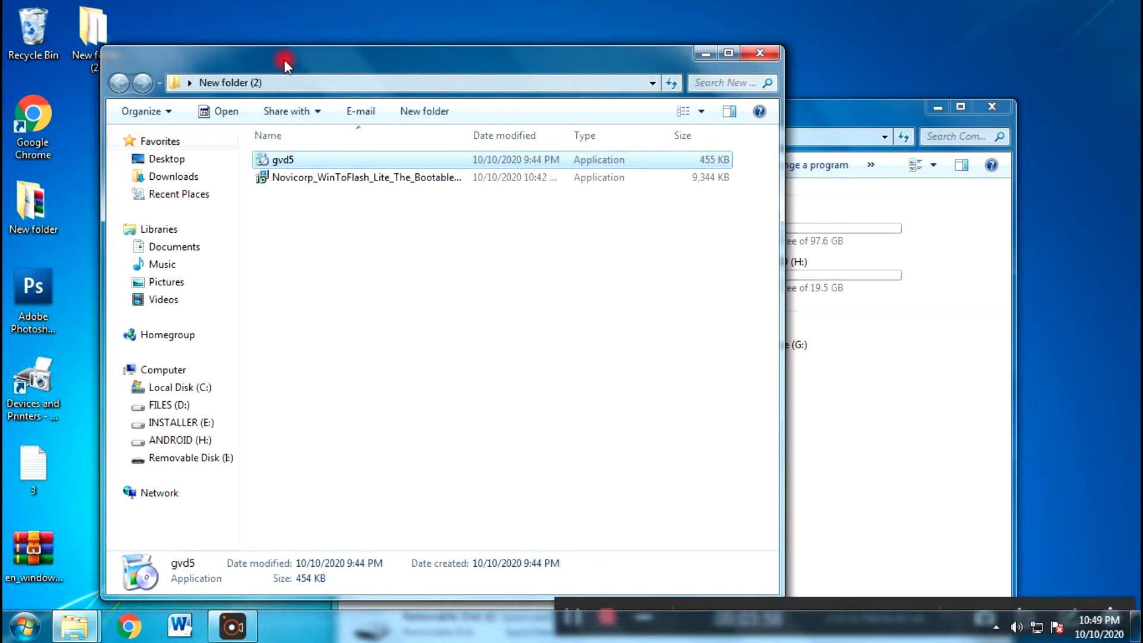
{"action": "left_click", "coordinate": [276, 181]}
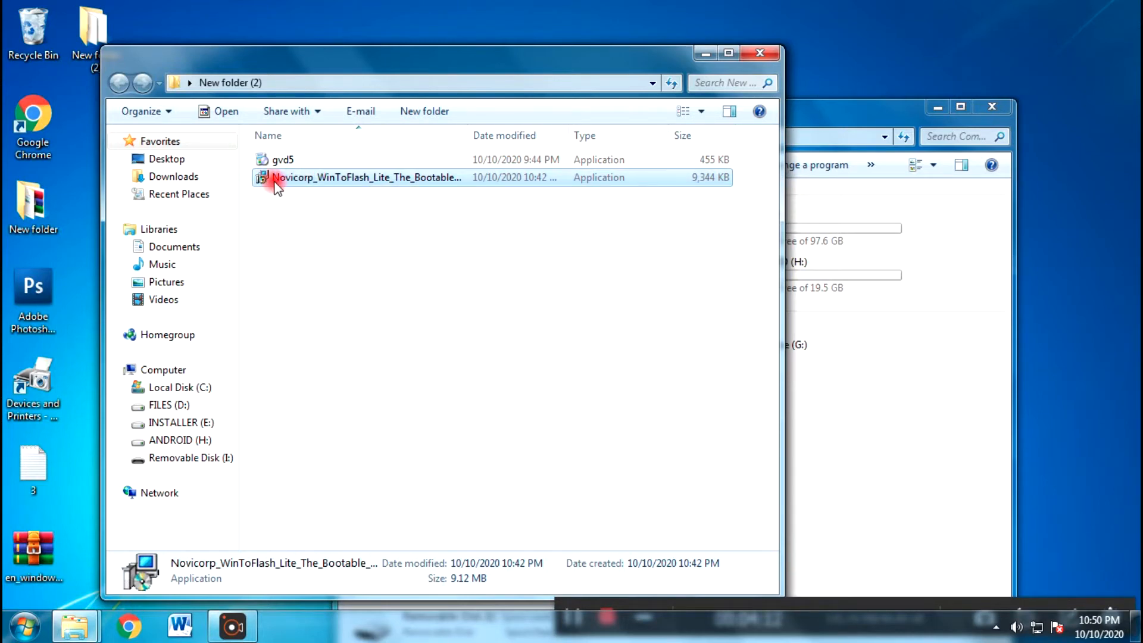
{"action": "left_click", "coordinate": [283, 165]}
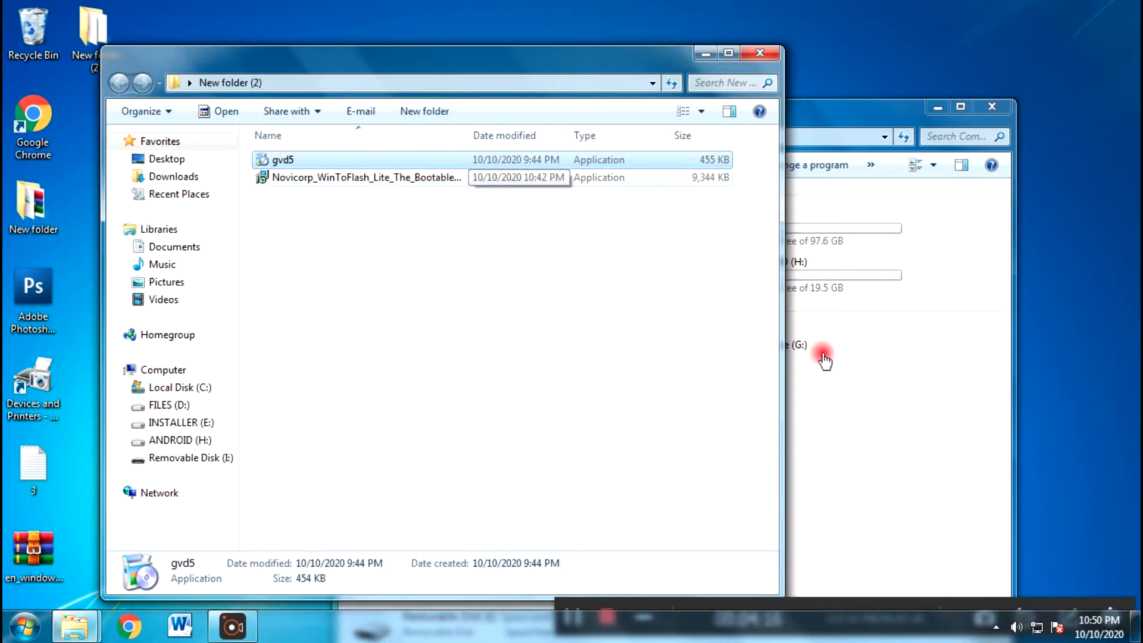
Step: Open and quit the gBurner Virtual Drive 5.0 setup without installing, and look for gBurner Virtual Drive among the hidden notification icons
{"action": "double_click", "coordinate": [298, 160]}
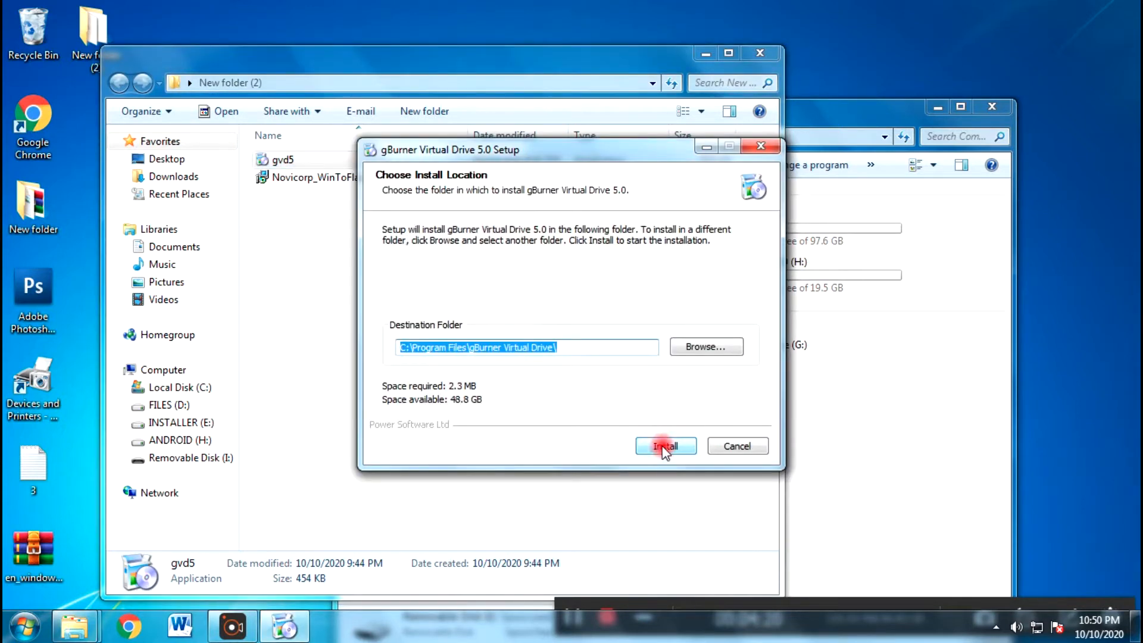
{"action": "left_click", "coordinate": [730, 451]}
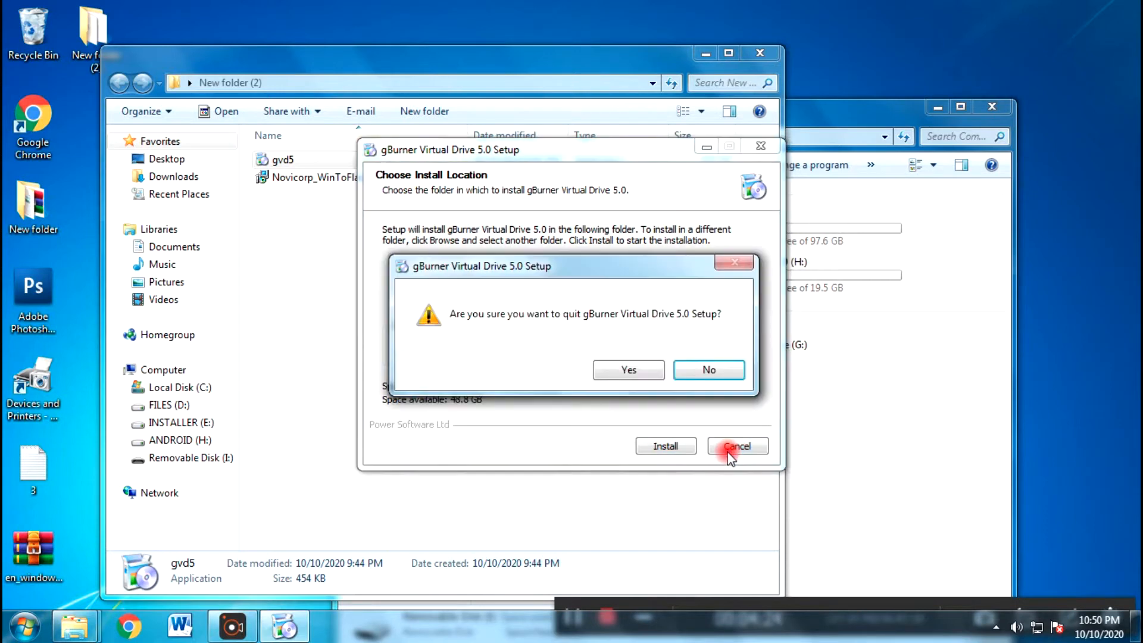
{"action": "left_click", "coordinate": [604, 366]}
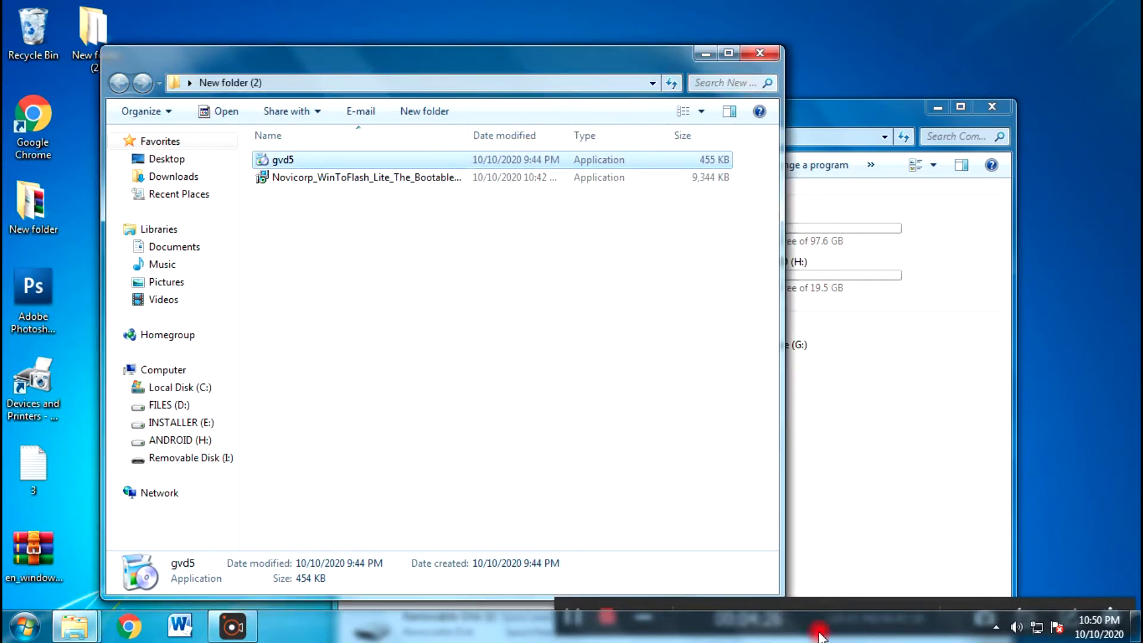
{"action": "left_click", "coordinate": [999, 626]}
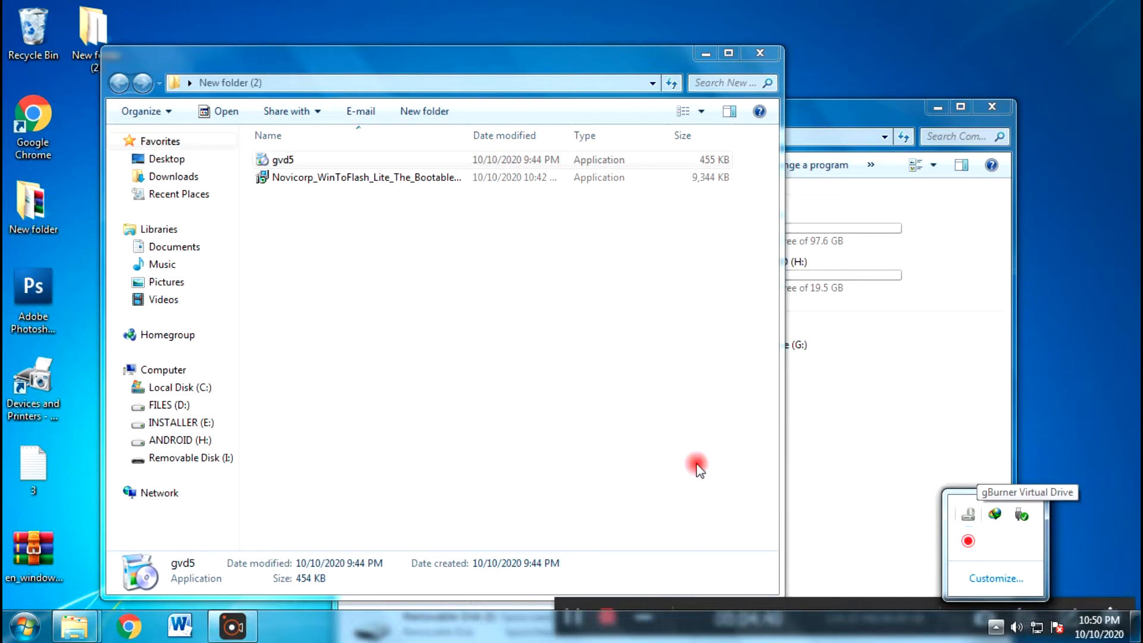
{"action": "left_click", "coordinate": [366, 325]}
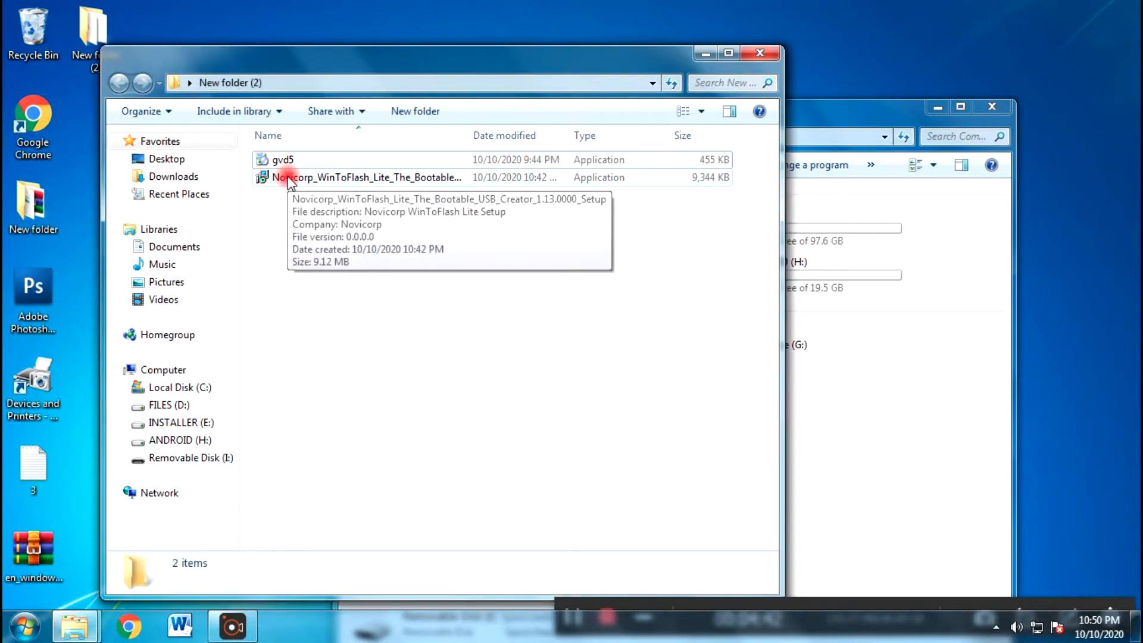
{"action": "double_click", "coordinate": [289, 177]}
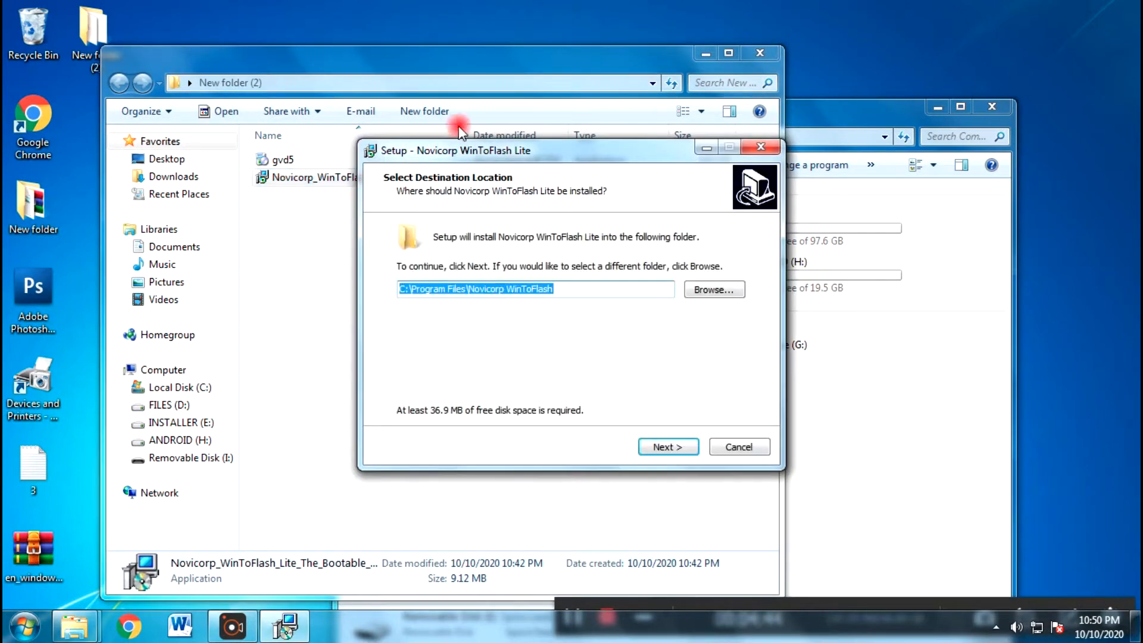
{"action": "left_click", "coordinate": [653, 451]}
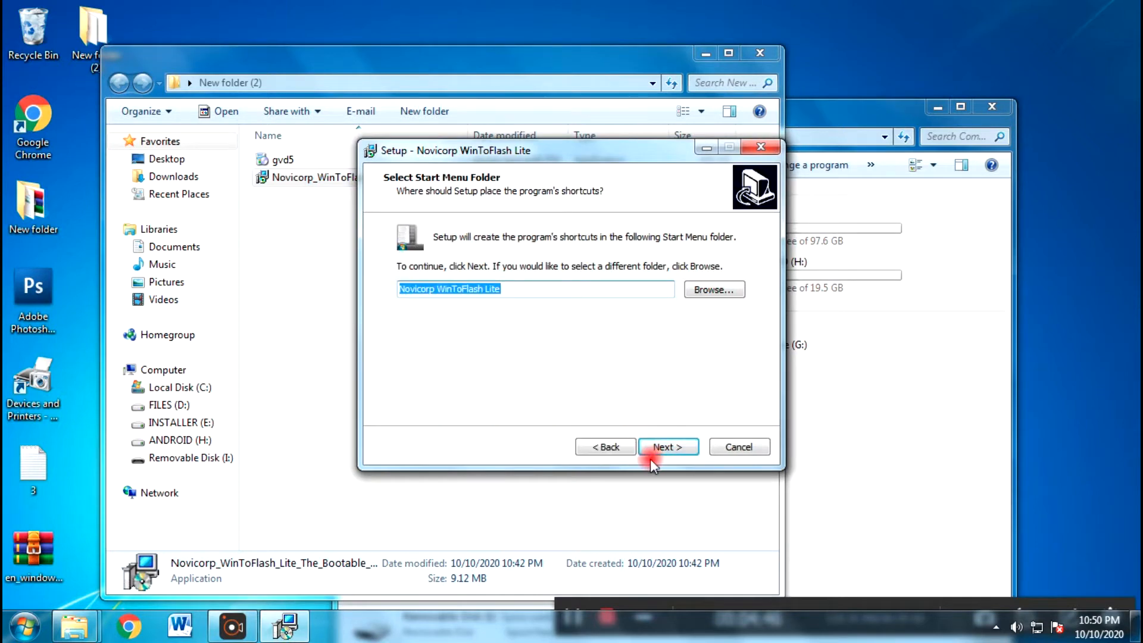
{"action": "left_click", "coordinate": [608, 447]}
{"action": "left_click", "coordinate": [738, 447]}
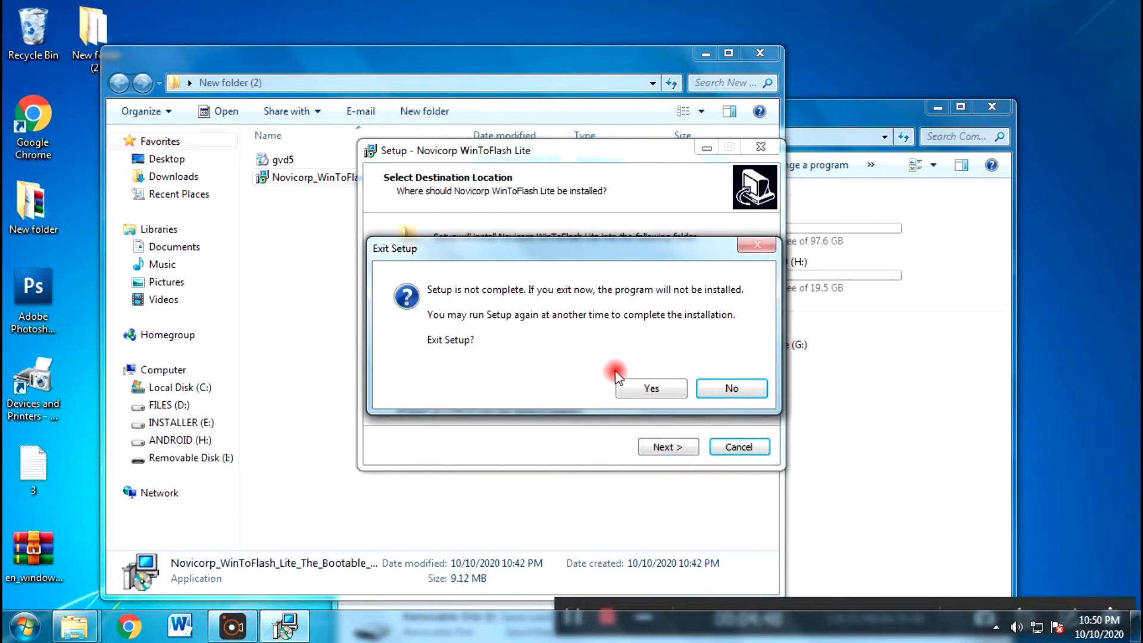
{"action": "left_click", "coordinate": [622, 385]}
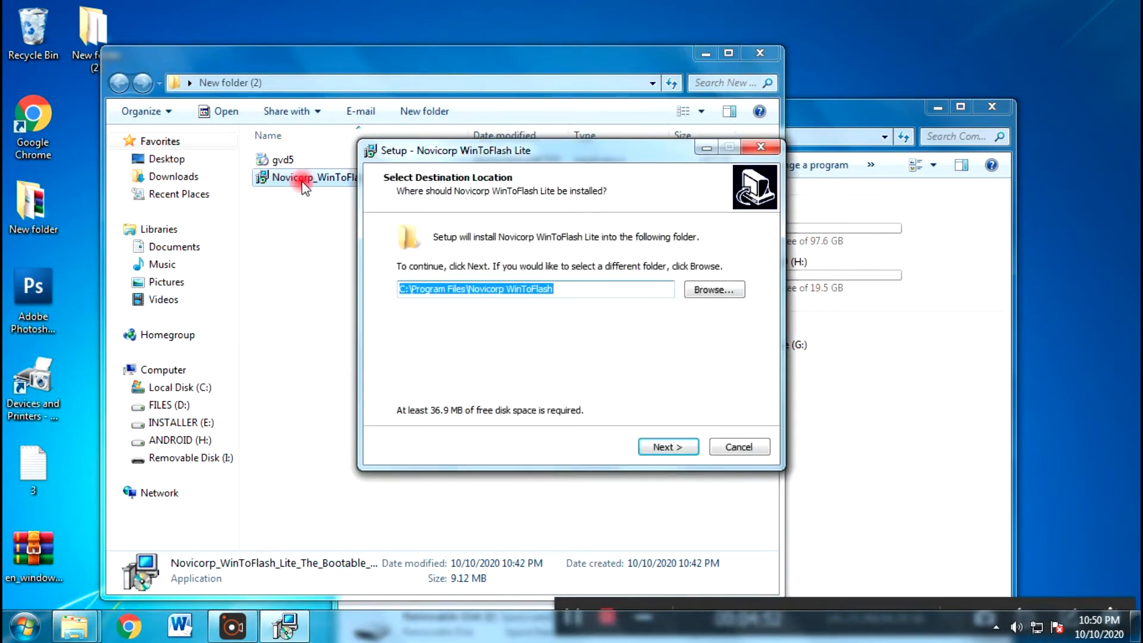
Step: Install Novicorp WinToFlash Lite in C:\Program Files\Novicorp WinToFlash with the Novicorp WinToFlash Lite Start Menu folder and a desktop icon, and launch it
{"action": "left_click", "coordinate": [681, 446]}
{"action": "left_click", "coordinate": [680, 448]}
{"action": "left_click", "coordinate": [664, 441]}
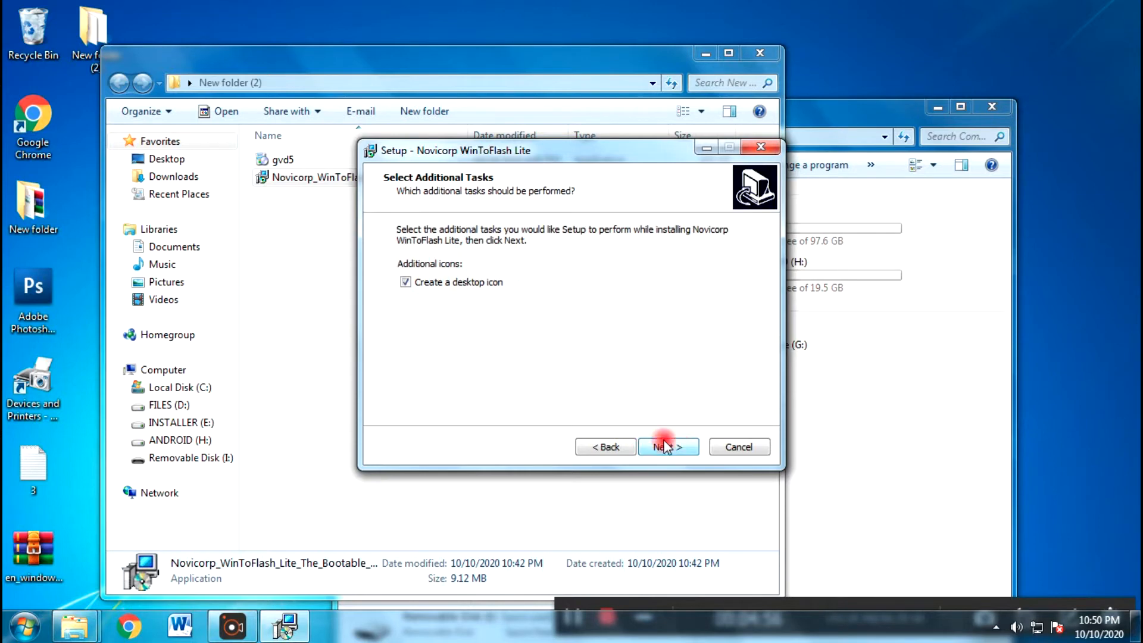
{"action": "left_click", "coordinate": [667, 447]}
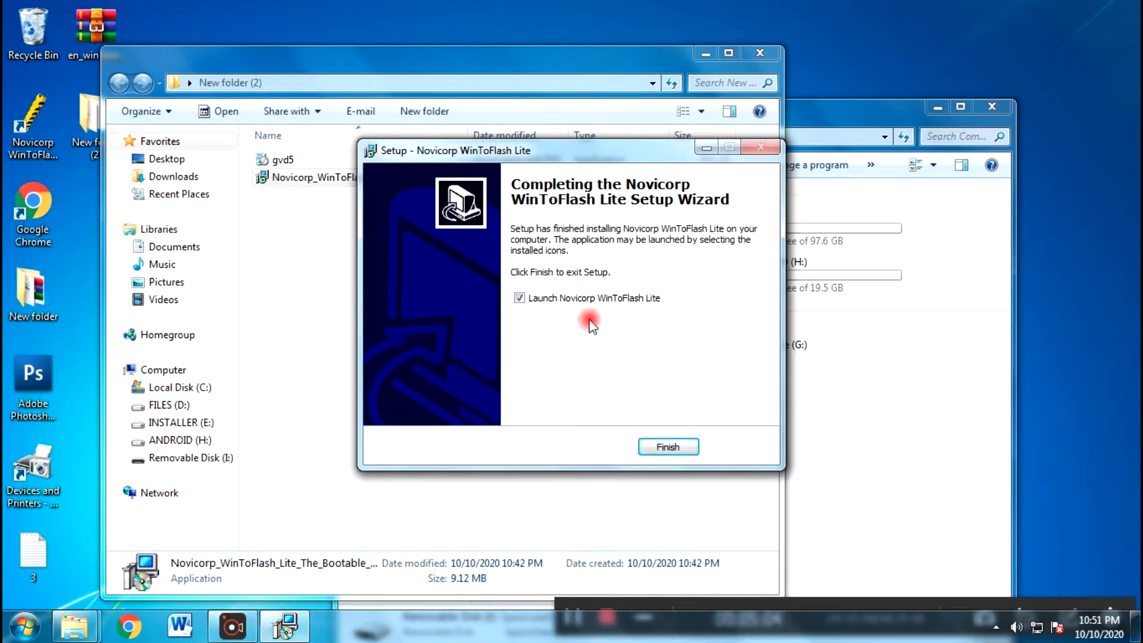
{"action": "left_click", "coordinate": [667, 447]}
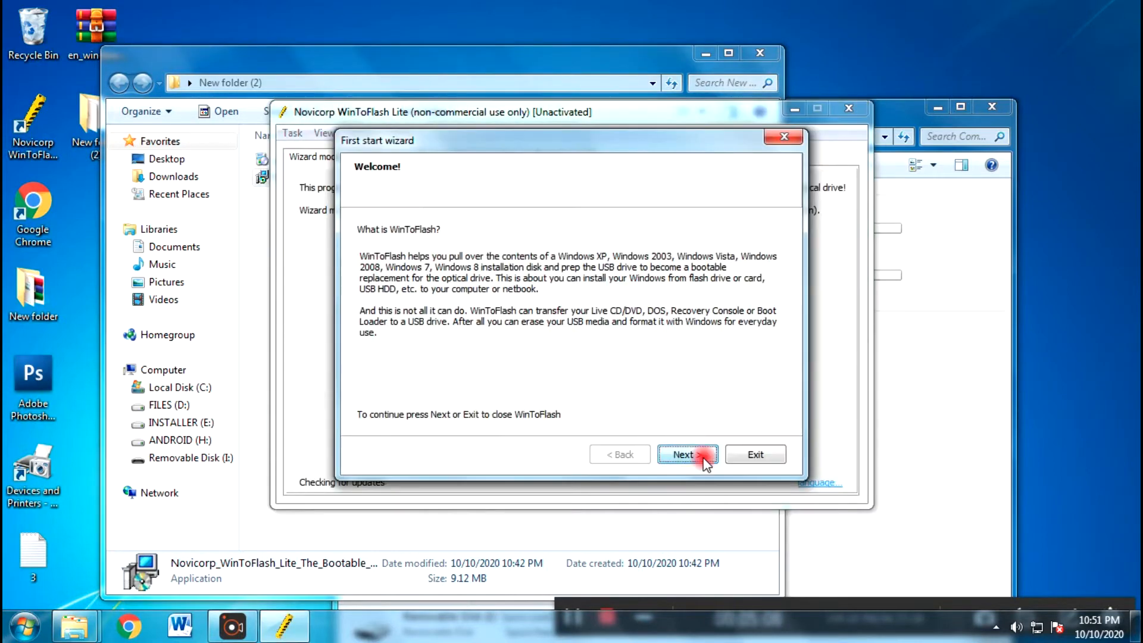
Step: Close the New folder (2) window and bring the Computer window in front of the WinToFlash wizard
{"action": "left_click", "coordinate": [590, 55]}
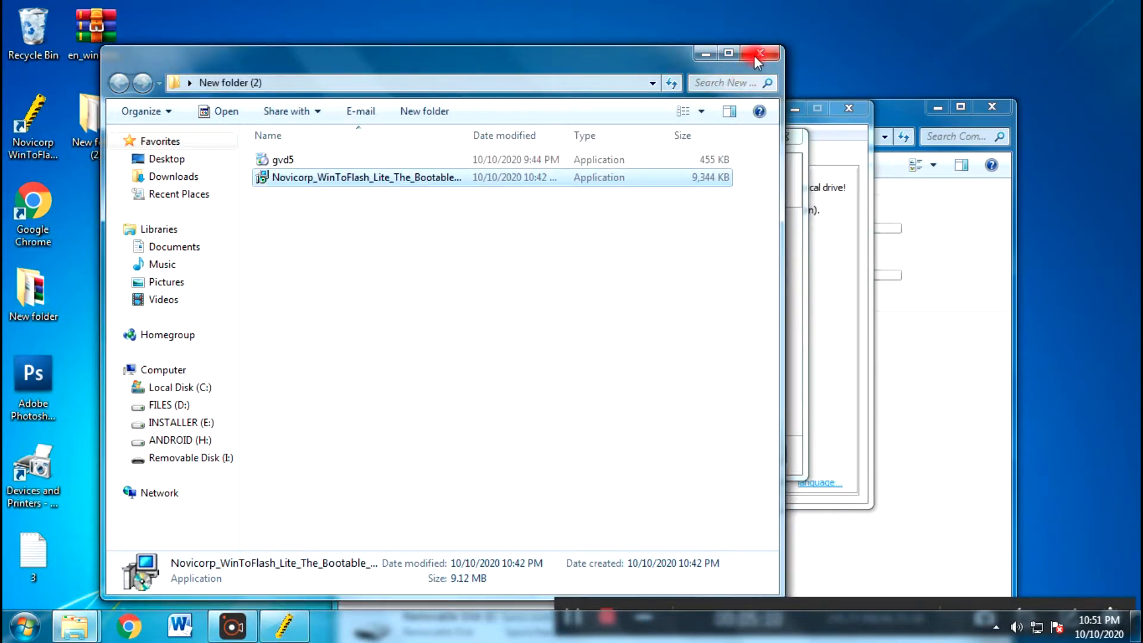
{"action": "left_click", "coordinate": [760, 53]}
{"action": "left_click", "coordinate": [912, 108]}
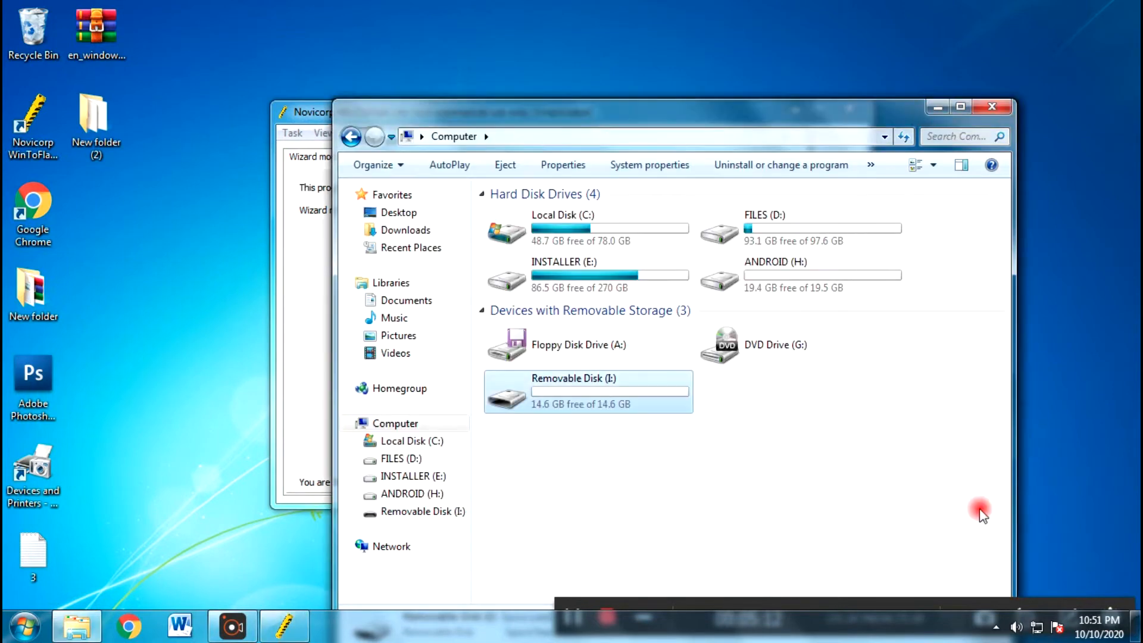
Step: Examine gBurner Virtual Drive's mount and number-of-drives options, and locate its virtual DVD Drive (G:) in the Computer window
{"action": "left_click", "coordinate": [994, 630]}
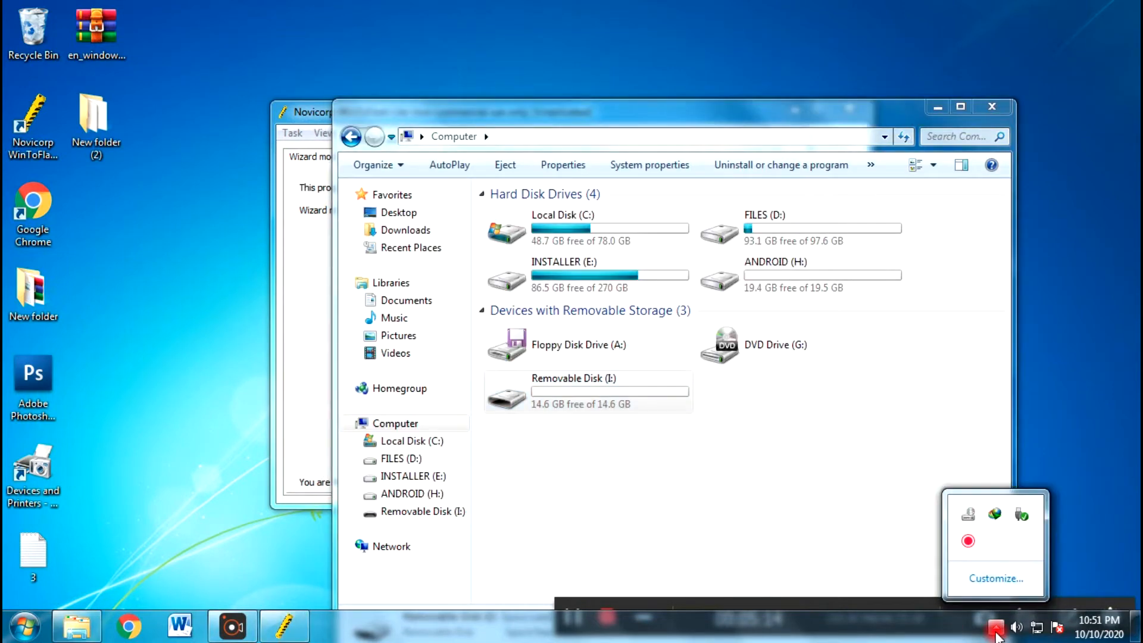
{"action": "right_click", "coordinate": [972, 518]}
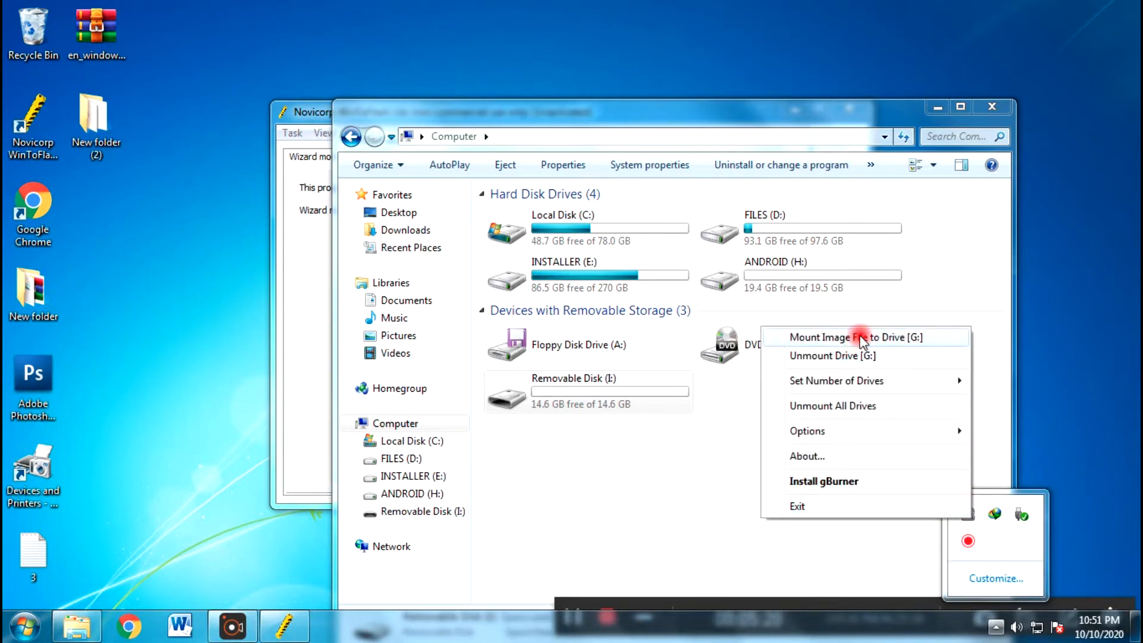
{"action": "mouse_move", "coordinate": [949, 380]}
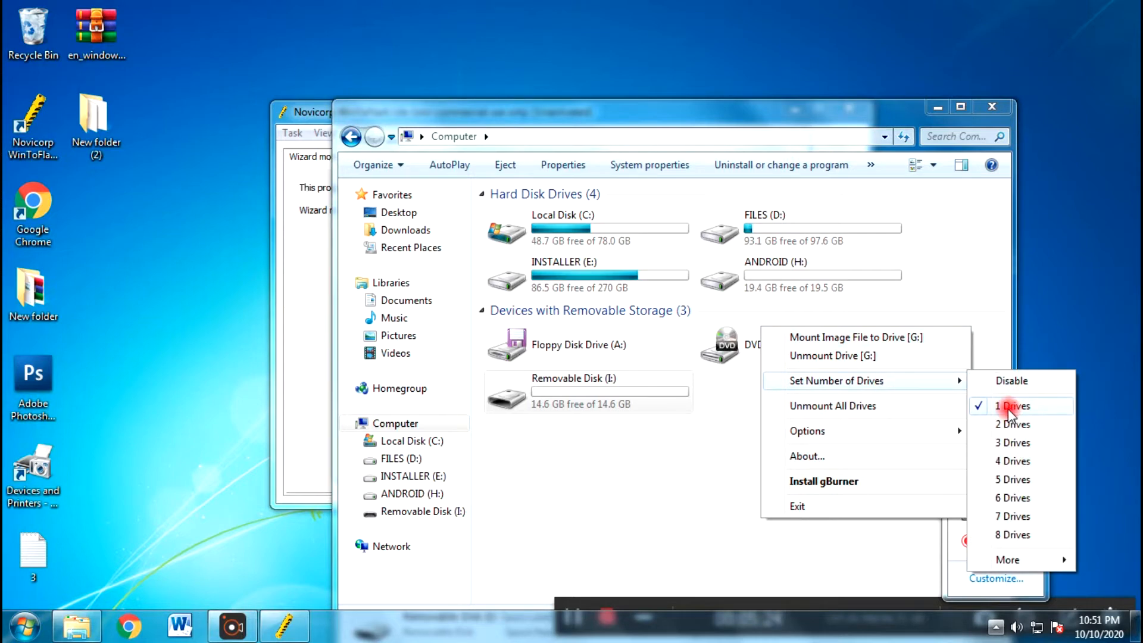
{"action": "left_click", "coordinate": [665, 439]}
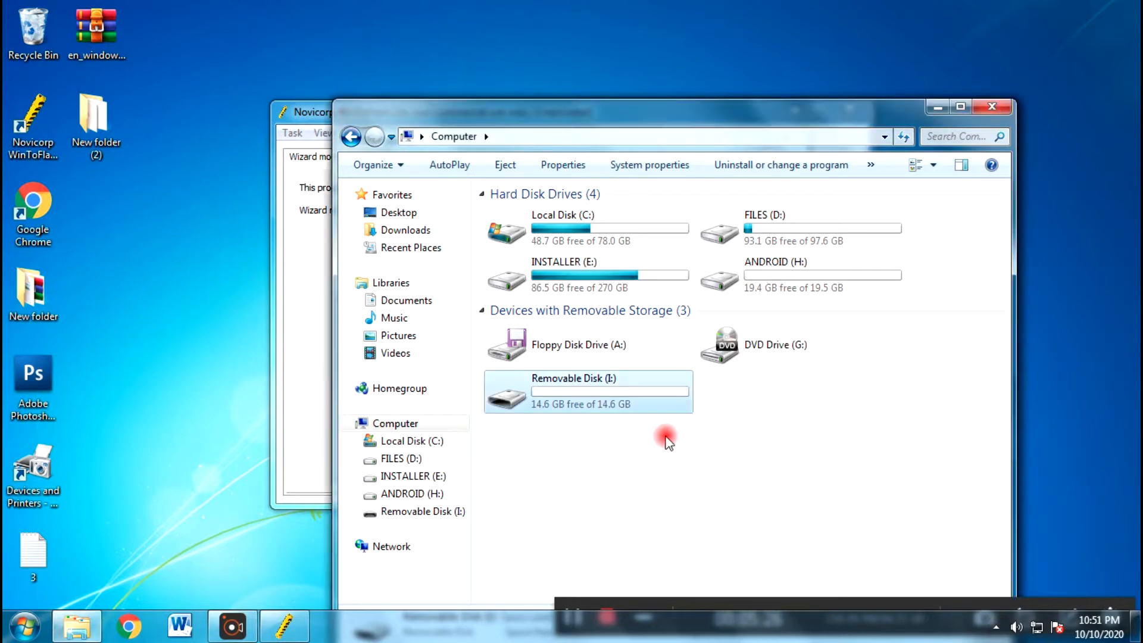
{"action": "left_click", "coordinate": [666, 439]}
{"action": "left_click", "coordinate": [995, 626]}
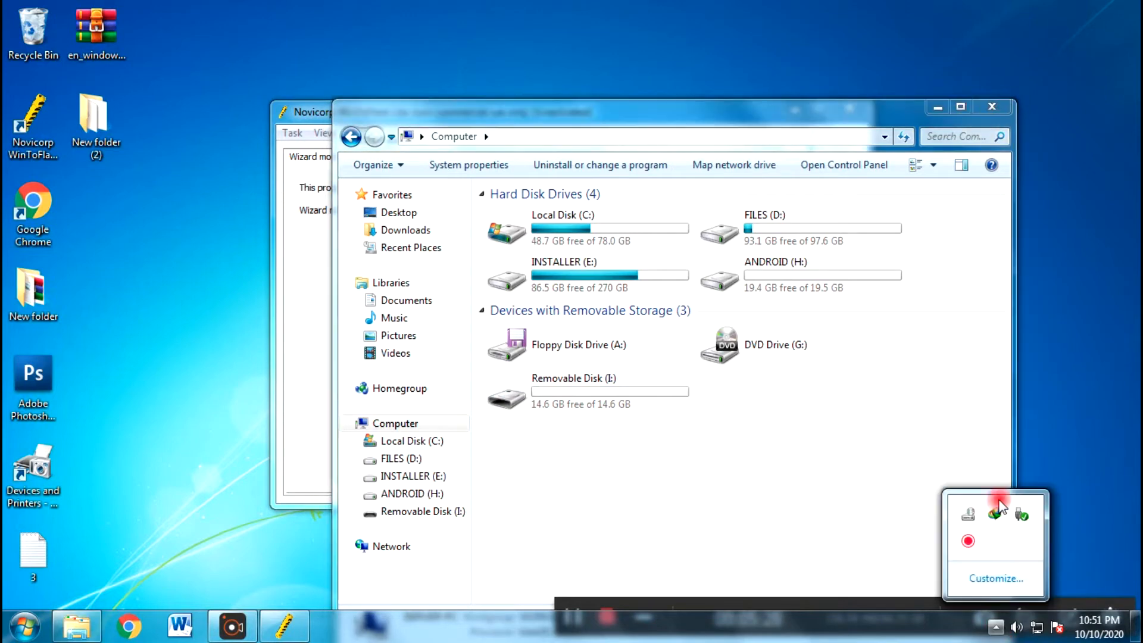
{"action": "right_click", "coordinate": [968, 513]}
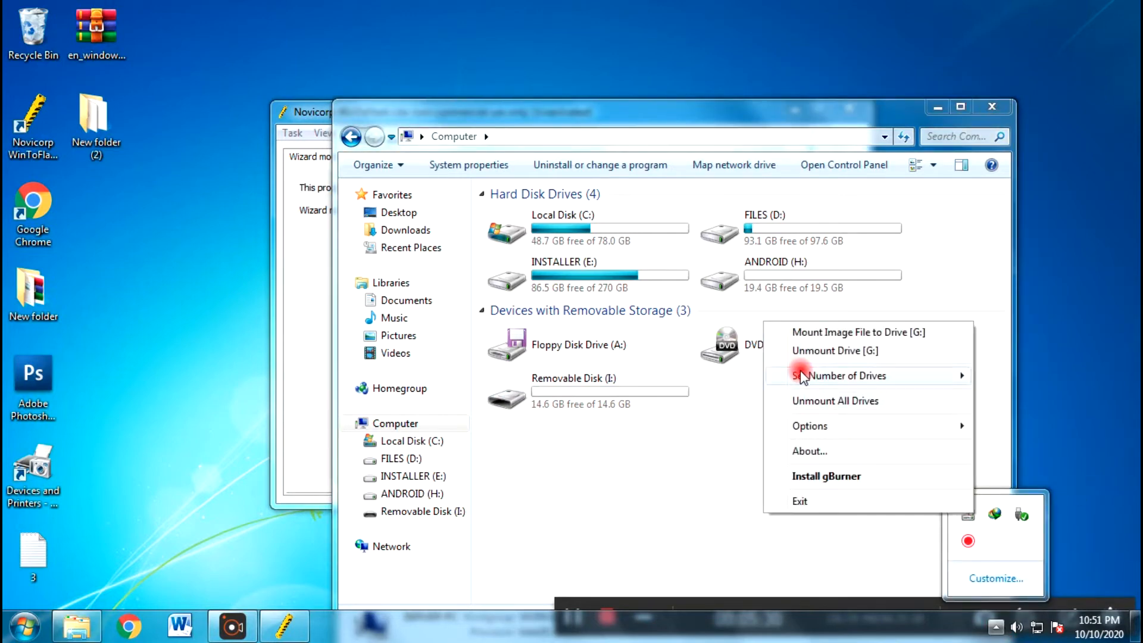
{"action": "mouse_move", "coordinate": [955, 381]}
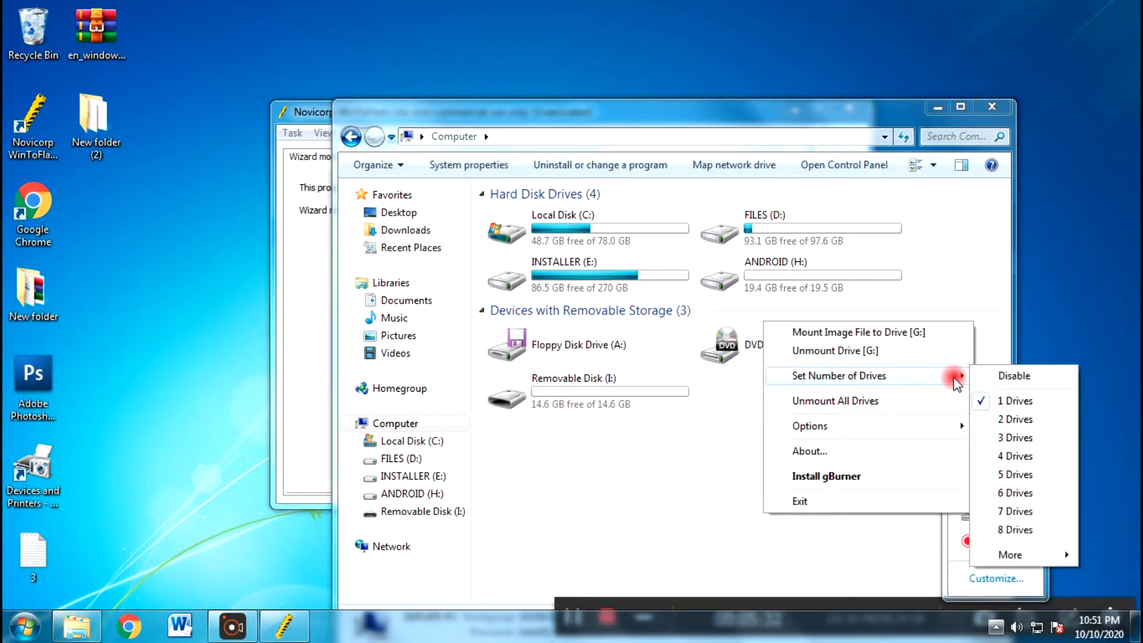
{"action": "left_click", "coordinate": [658, 477]}
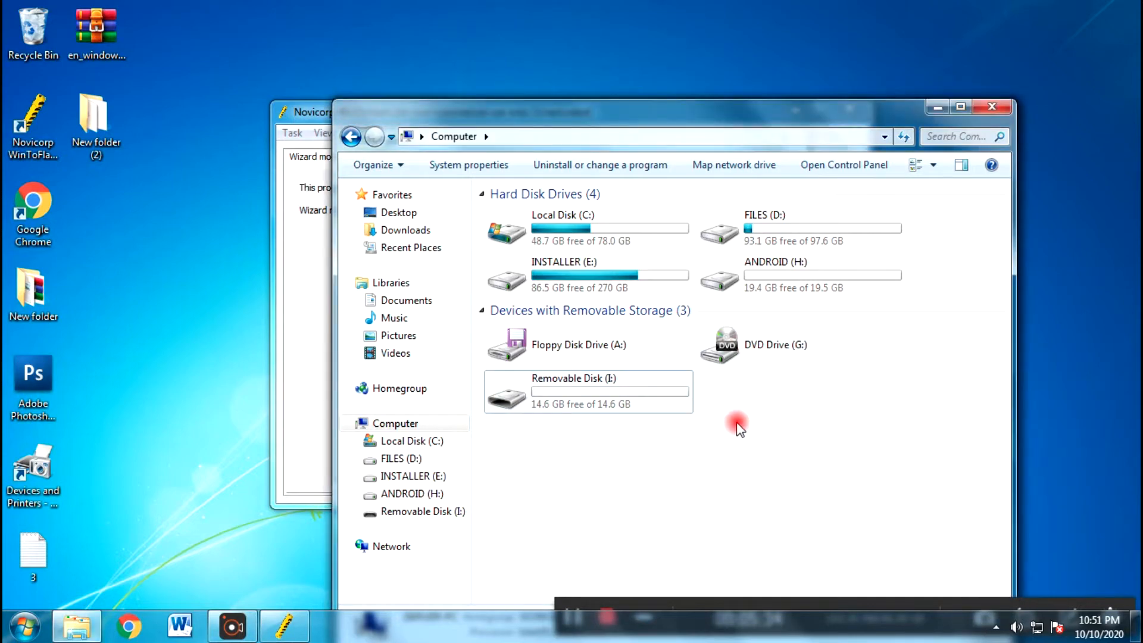
{"action": "left_click", "coordinate": [724, 358]}
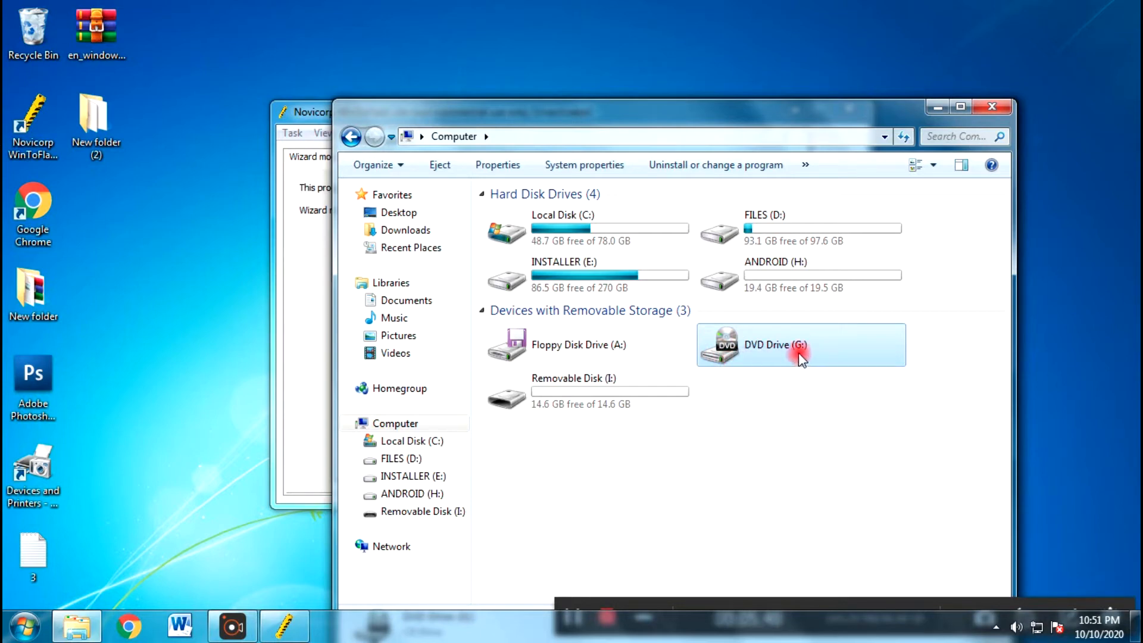
Step: Set the number of gBurner virtual drives to 2 and check DVD Drive (G:) and DVD Drive (J:) in the Computer window
{"action": "left_click", "coordinate": [1006, 625]}
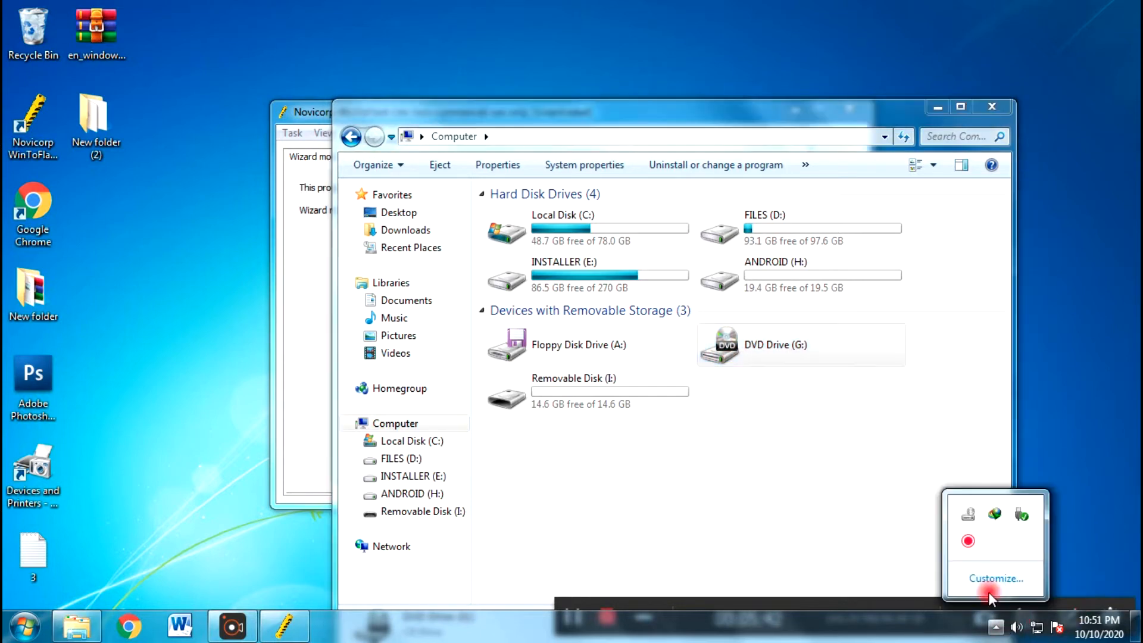
{"action": "right_click", "coordinate": [969, 512]}
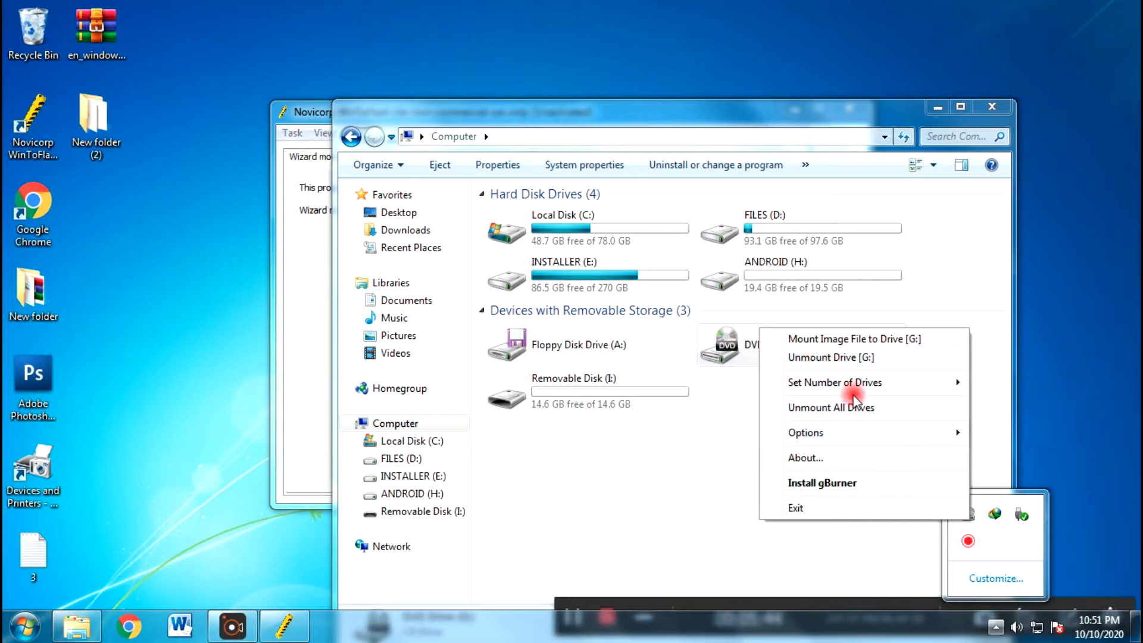
{"action": "mouse_move", "coordinate": [864, 386]}
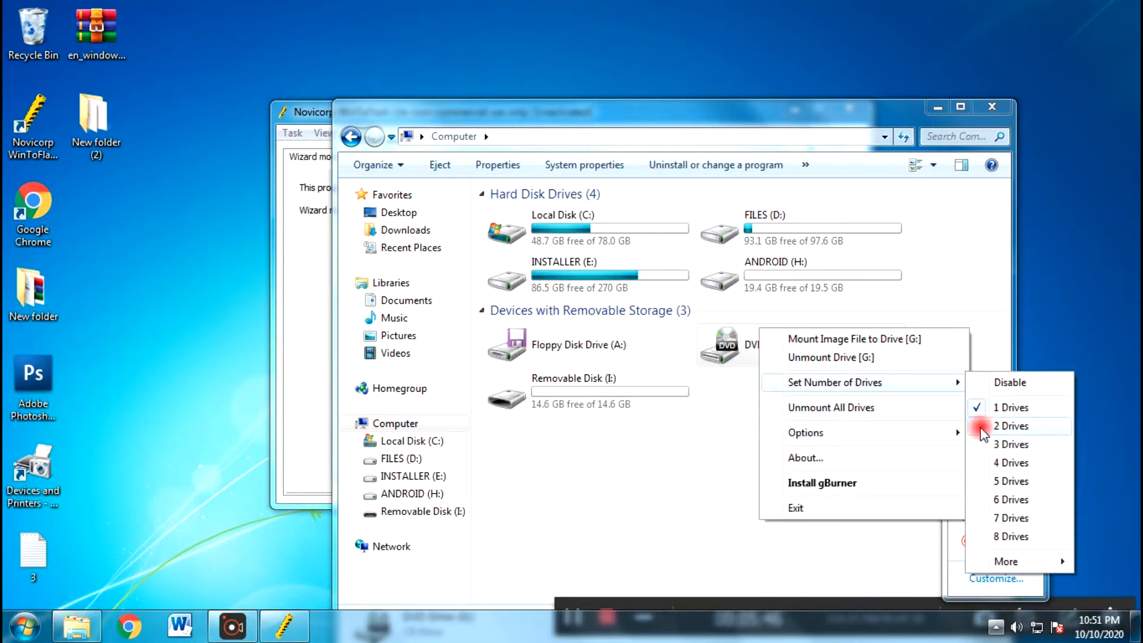
{"action": "left_click", "coordinate": [1006, 425]}
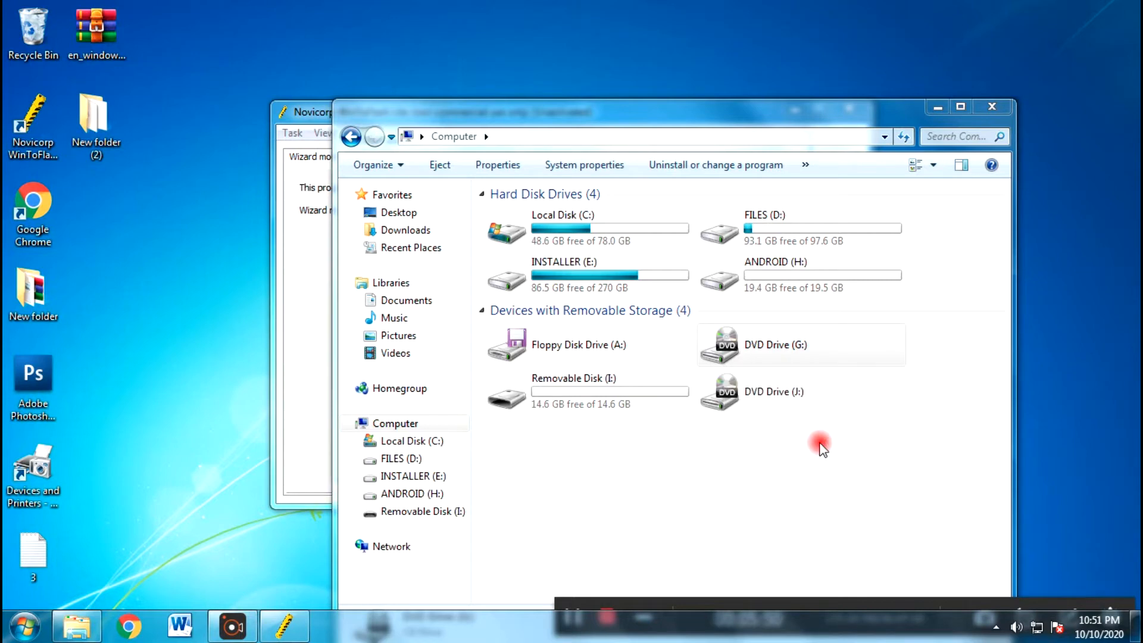
{"action": "left_click", "coordinate": [798, 343]}
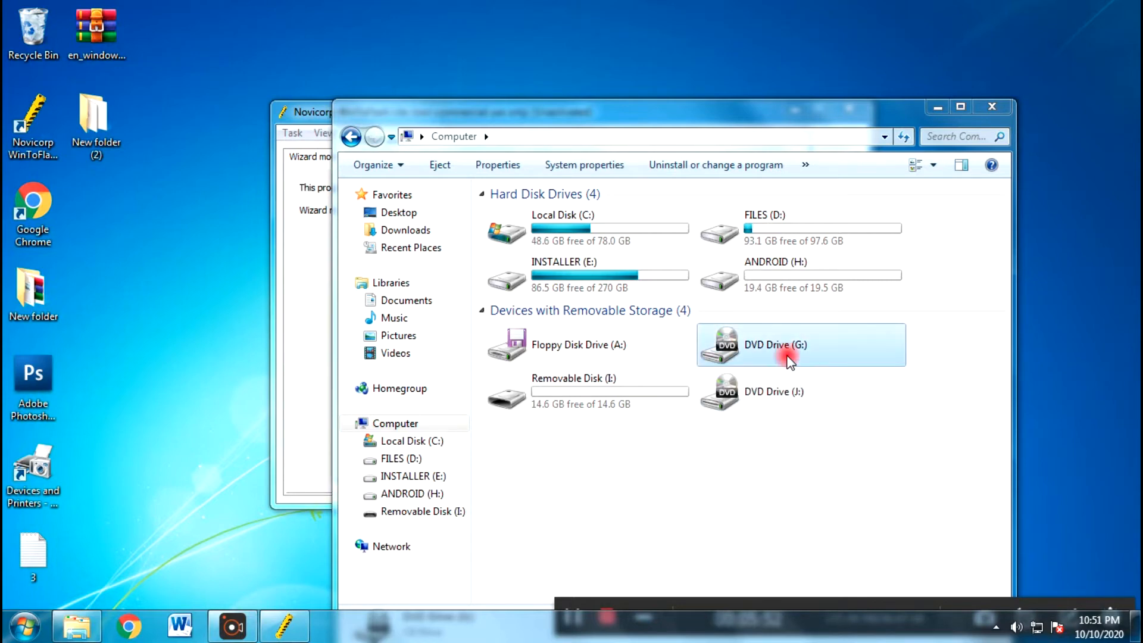
{"action": "left_click", "coordinate": [781, 388]}
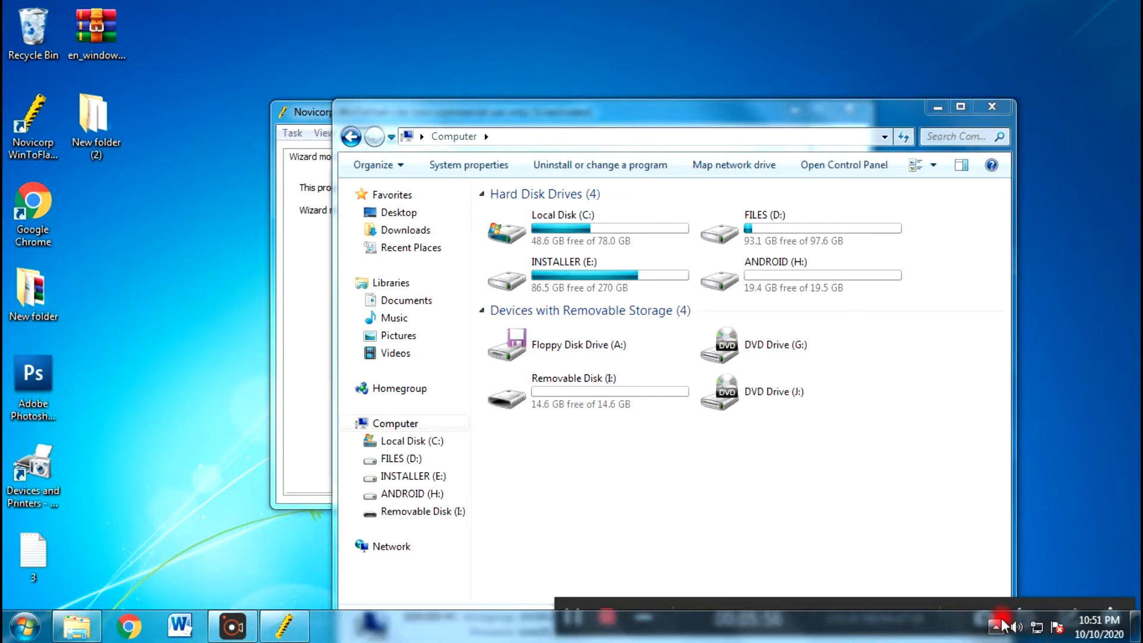
Step: Set the number of gBurner virtual drives back to 1
{"action": "left_click", "coordinate": [996, 626]}
{"action": "right_click", "coordinate": [969, 517]}
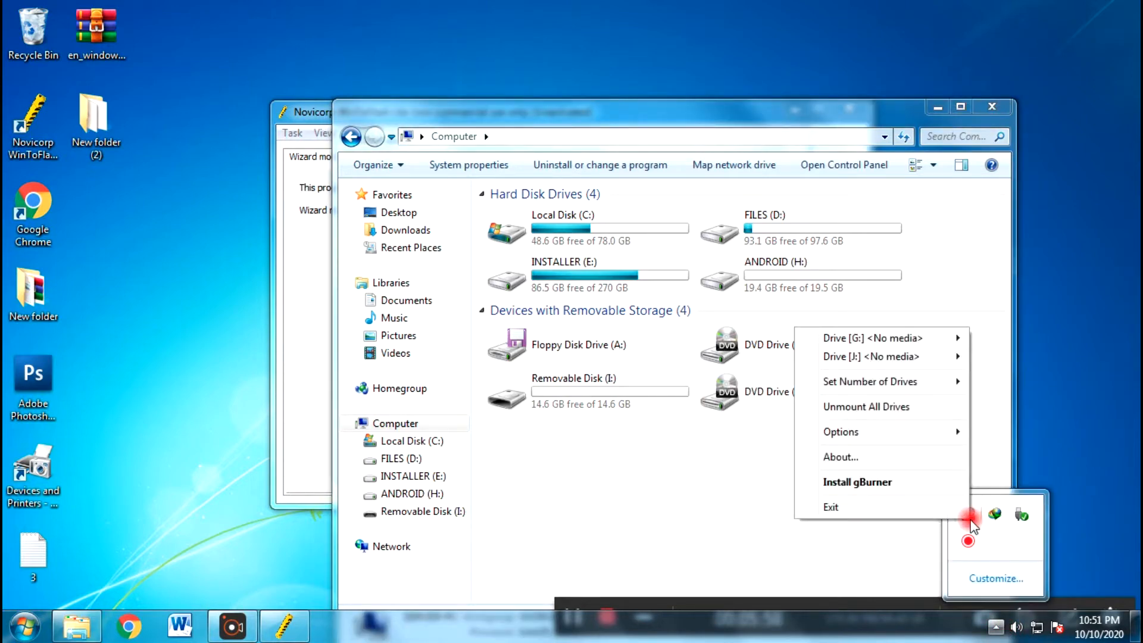
{"action": "mouse_move", "coordinate": [863, 387]}
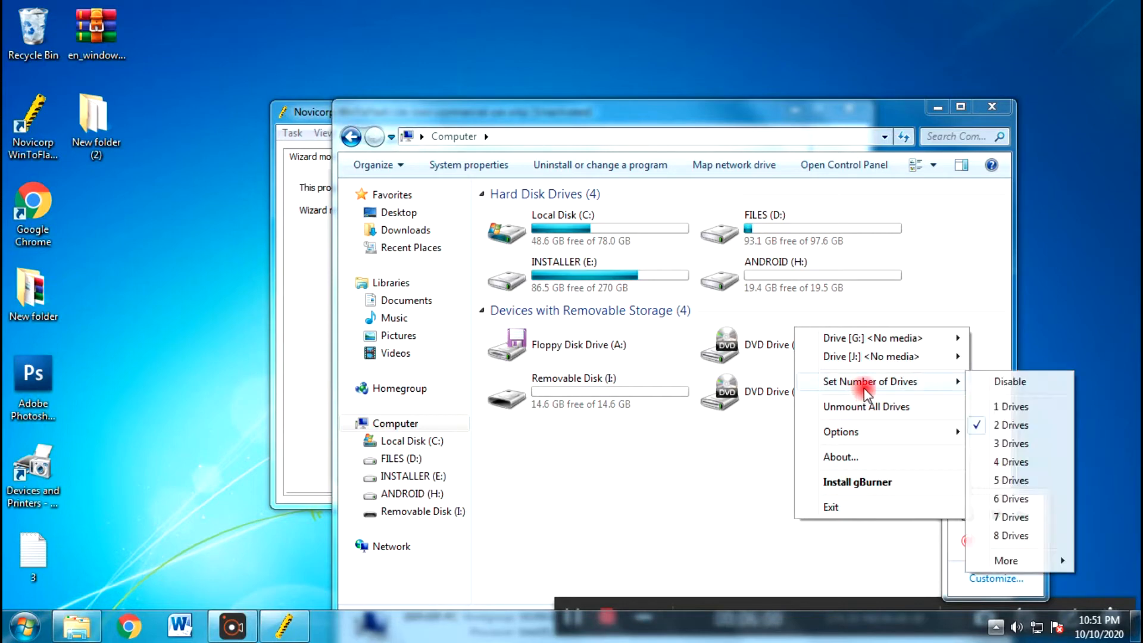
{"action": "left_click", "coordinate": [979, 406]}
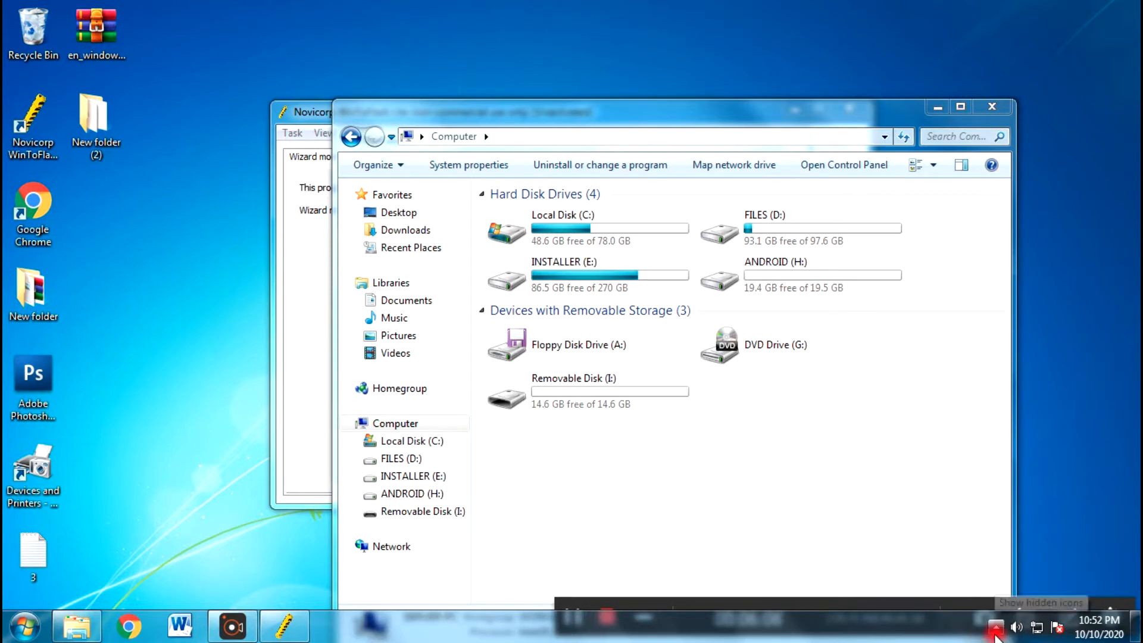
Step: Mount the en_windows_7_ultimate_x86_dvd image from the desktop to virtual drive G: and dismiss the AutoPlay window
{"action": "left_click", "coordinate": [994, 629]}
{"action": "right_click", "coordinate": [968, 514]}
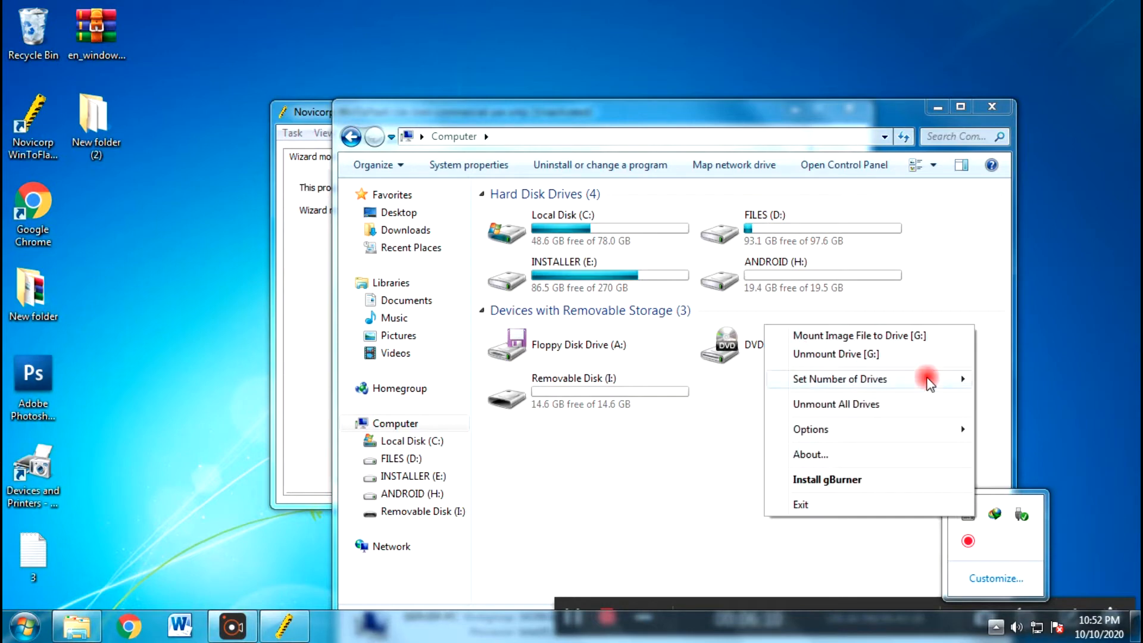
{"action": "left_click", "coordinate": [861, 335]}
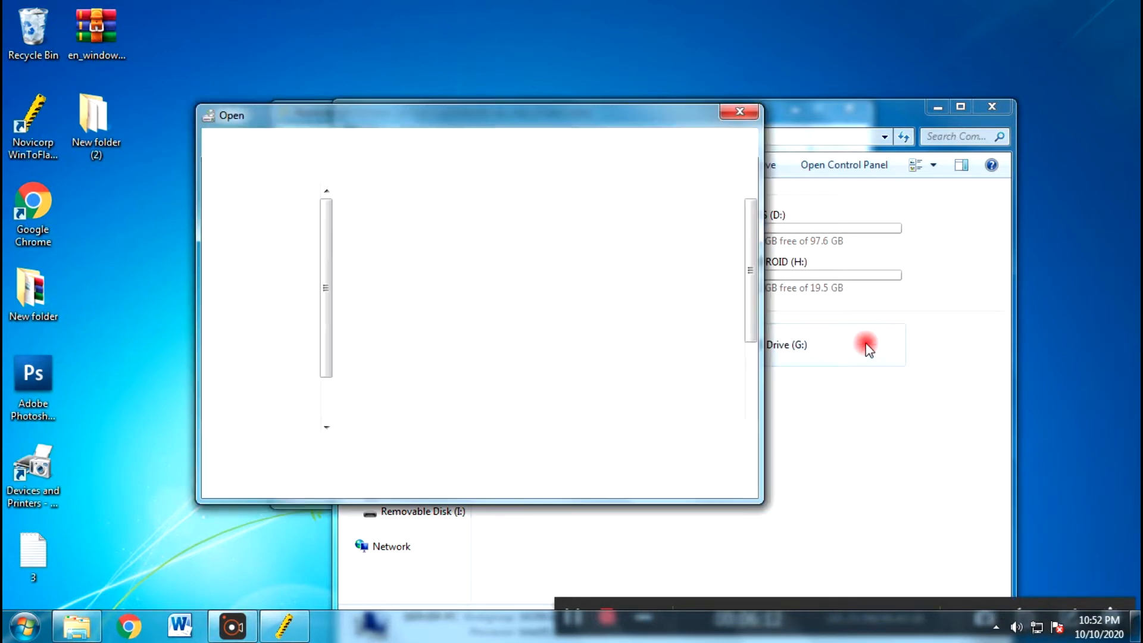
{"action": "left_click", "coordinate": [244, 221]}
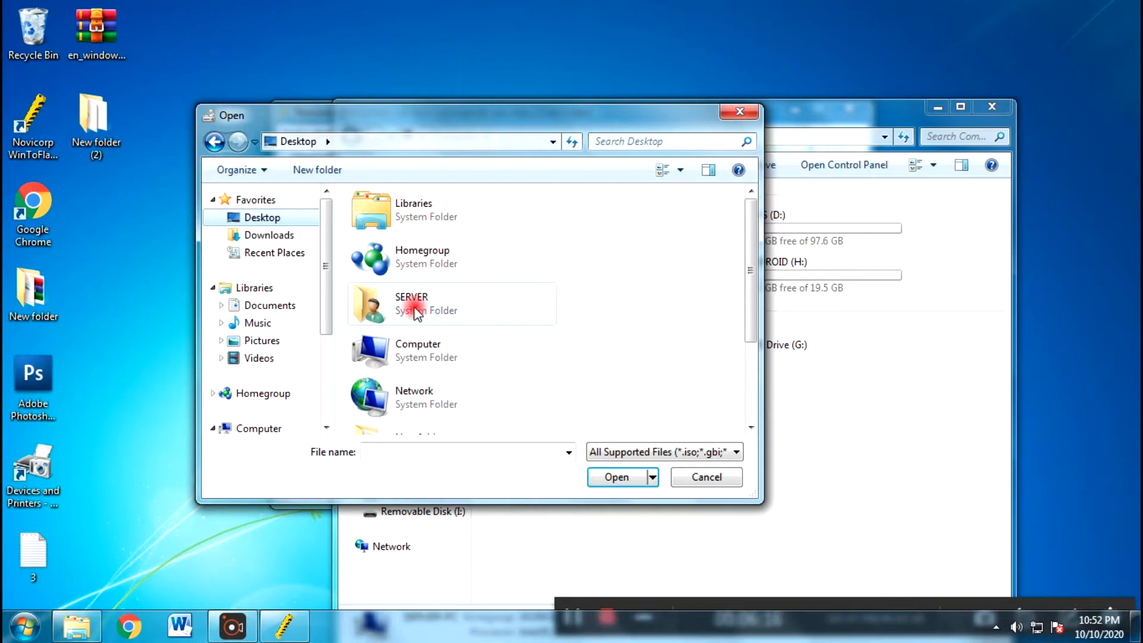
{"action": "scroll", "coordinate": [447, 260], "scroll_direction": "down", "scroll_amount": 2}
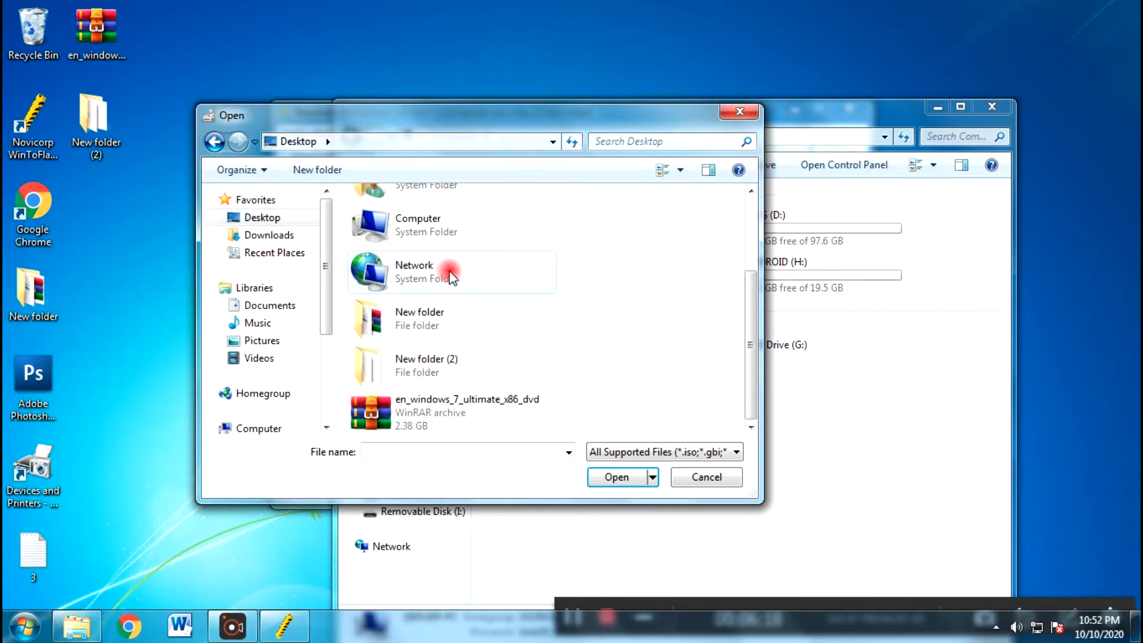
{"action": "left_click", "coordinate": [446, 424]}
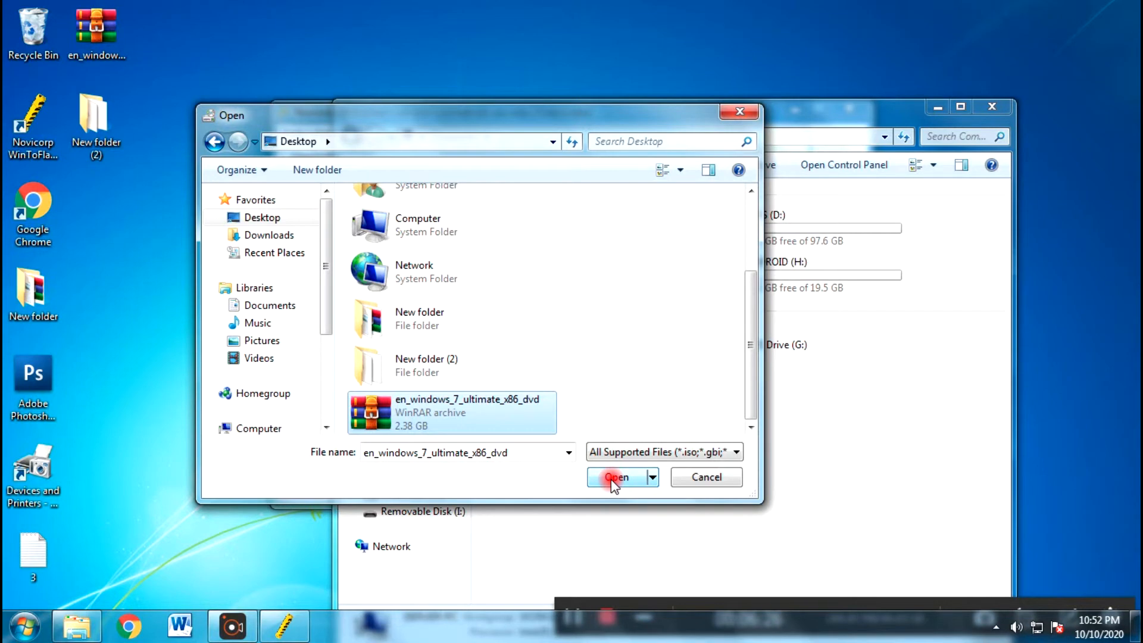
{"action": "left_click", "coordinate": [590, 478]}
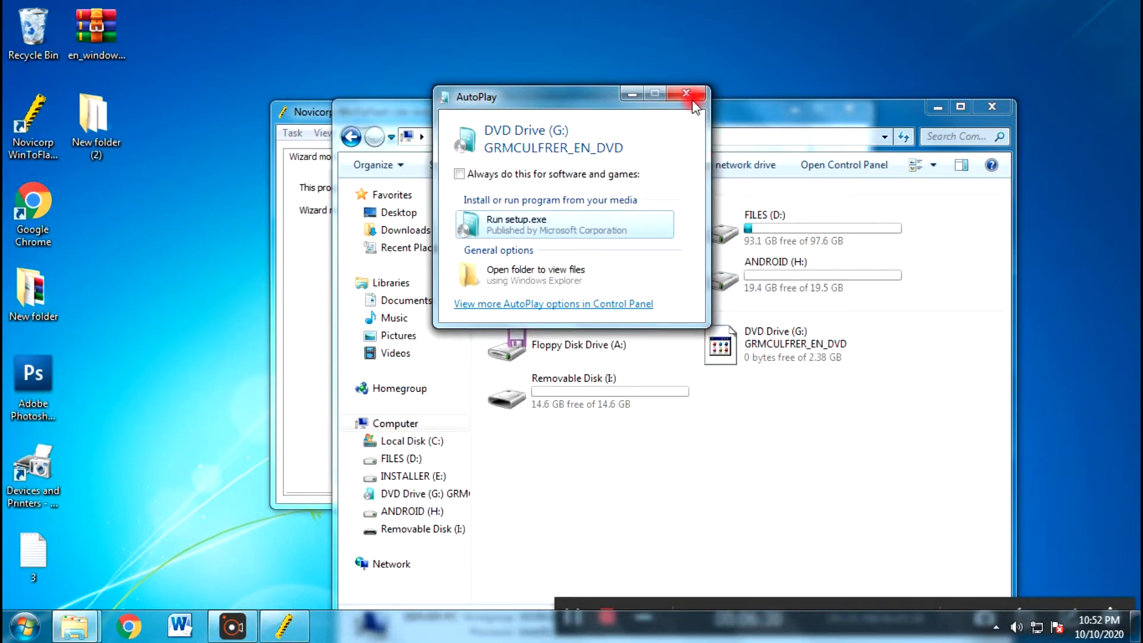
{"action": "left_click", "coordinate": [690, 94]}
Step: Compare the desktop image file with the mounted DVD Drive (G:), open the drive to view its Windows 7 setup, and close the setup
{"action": "left_click", "coordinate": [769, 361]}
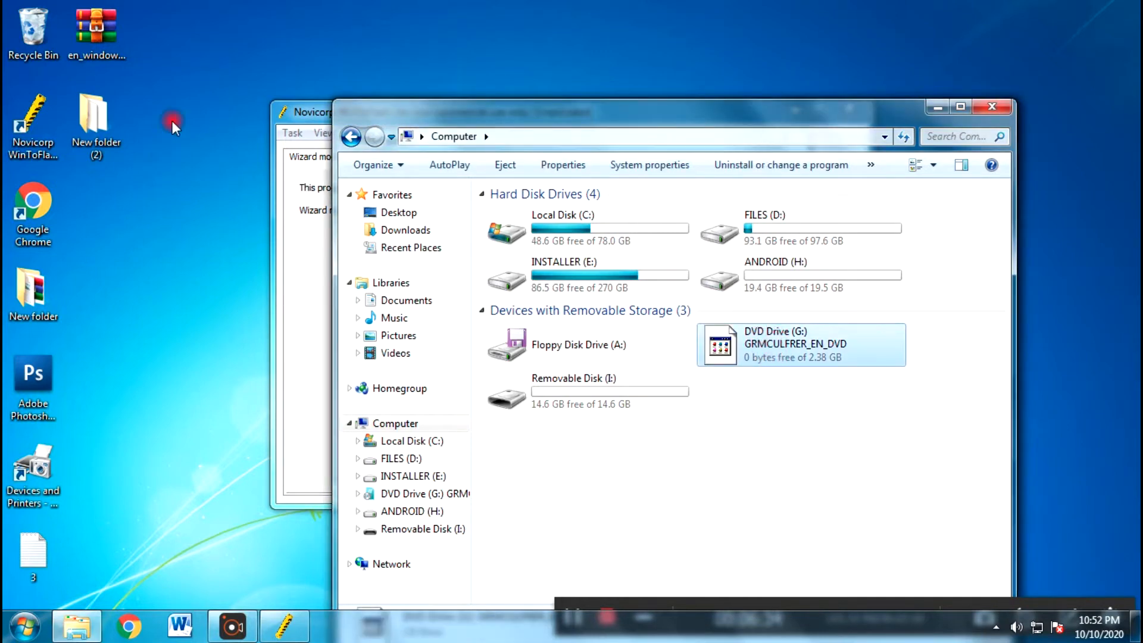
{"action": "left_click", "coordinate": [94, 28]}
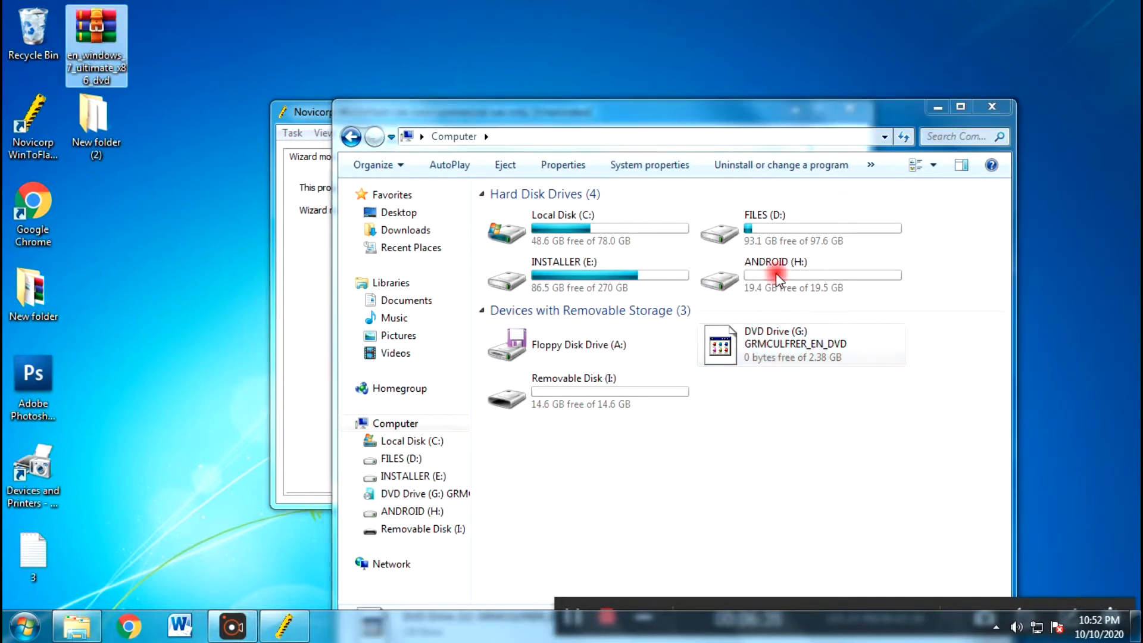
{"action": "left_click", "coordinate": [776, 358]}
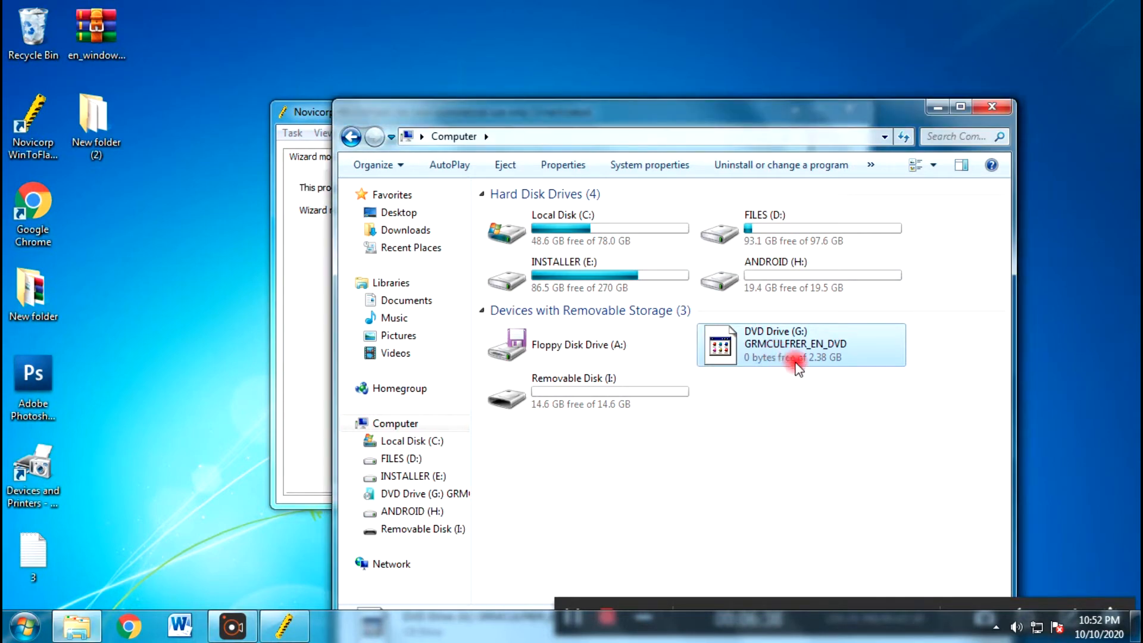
{"action": "left_click", "coordinate": [819, 416]}
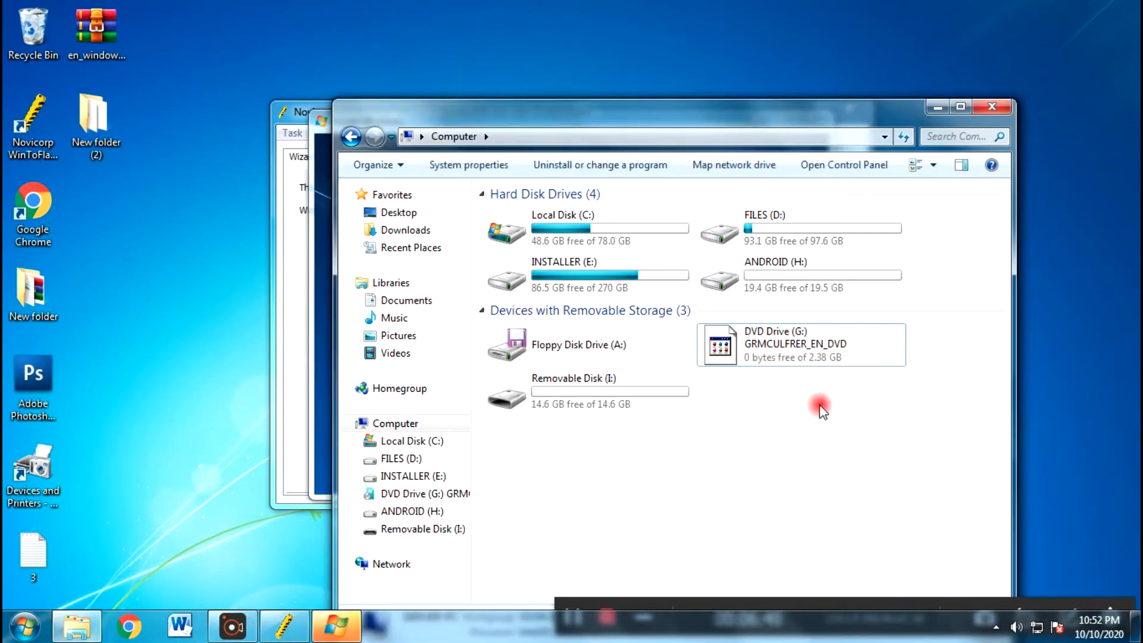
{"action": "left_click", "coordinate": [319, 136]}
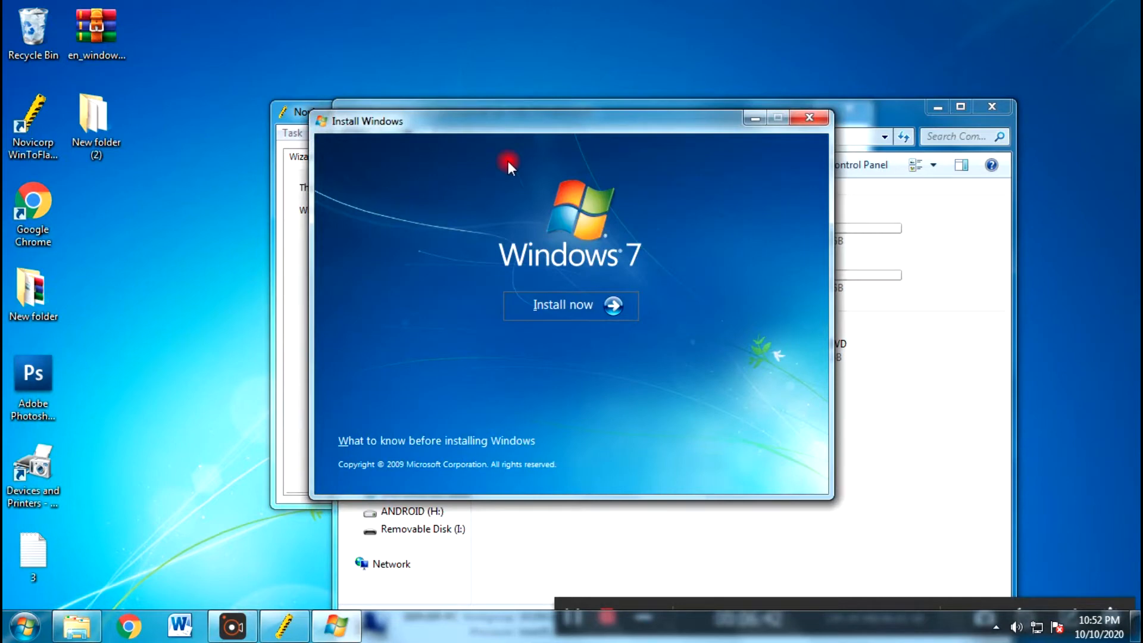
{"action": "left_click", "coordinate": [808, 116]}
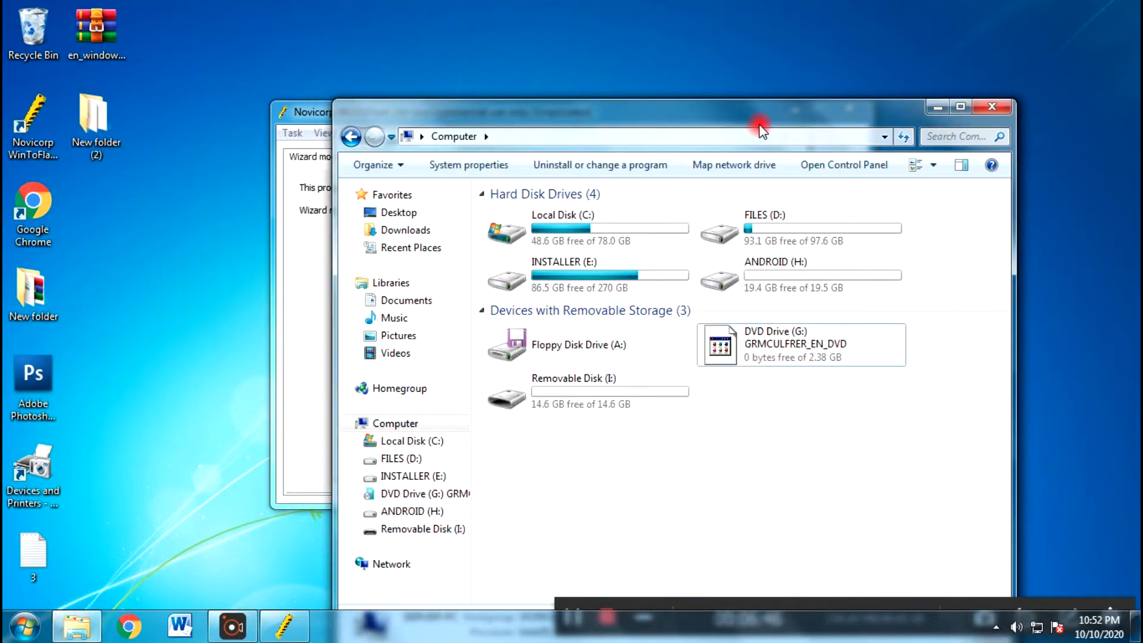
Step: Move the Computer window away from the WinToFlash first start wizard, continue past its welcome page and accept the EULA
{"action": "left_click_drag", "start_coordinate": [762, 129], "coordinate": [815, 408]}
{"action": "left_click_drag", "start_coordinate": [566, 134], "coordinate": [537, 113]}
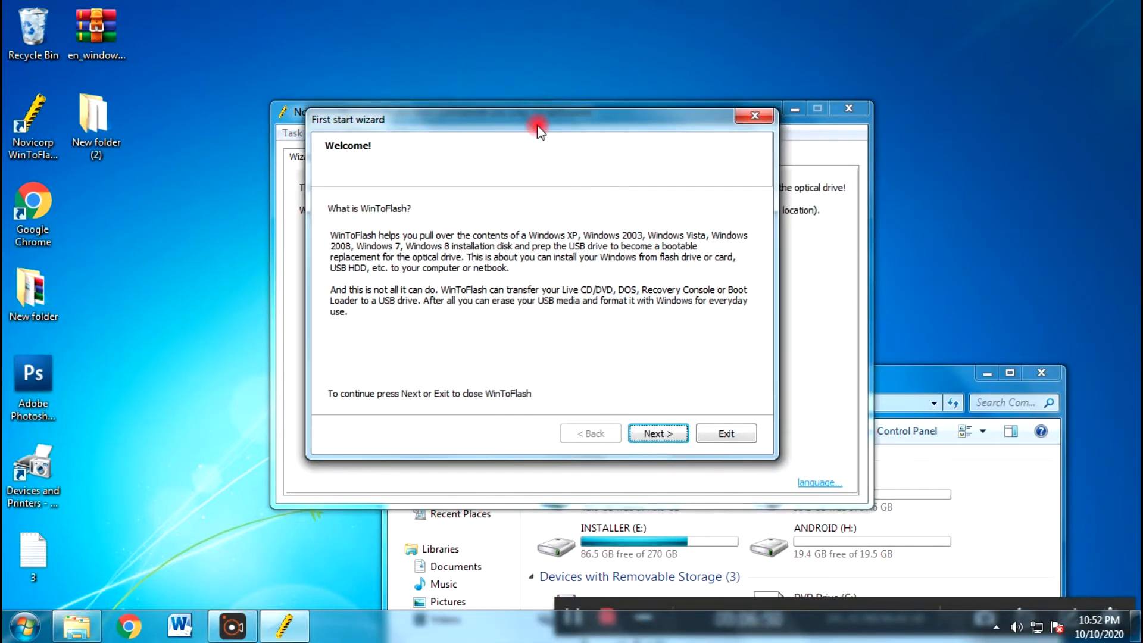
{"action": "left_click", "coordinate": [657, 434]}
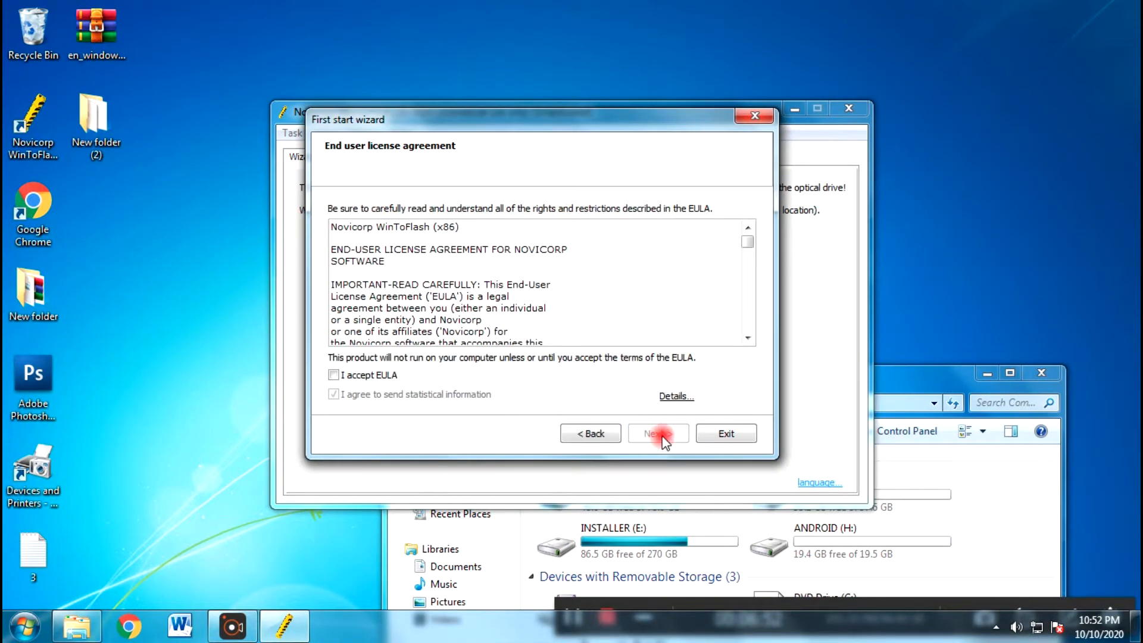
{"action": "left_click", "coordinate": [349, 376]}
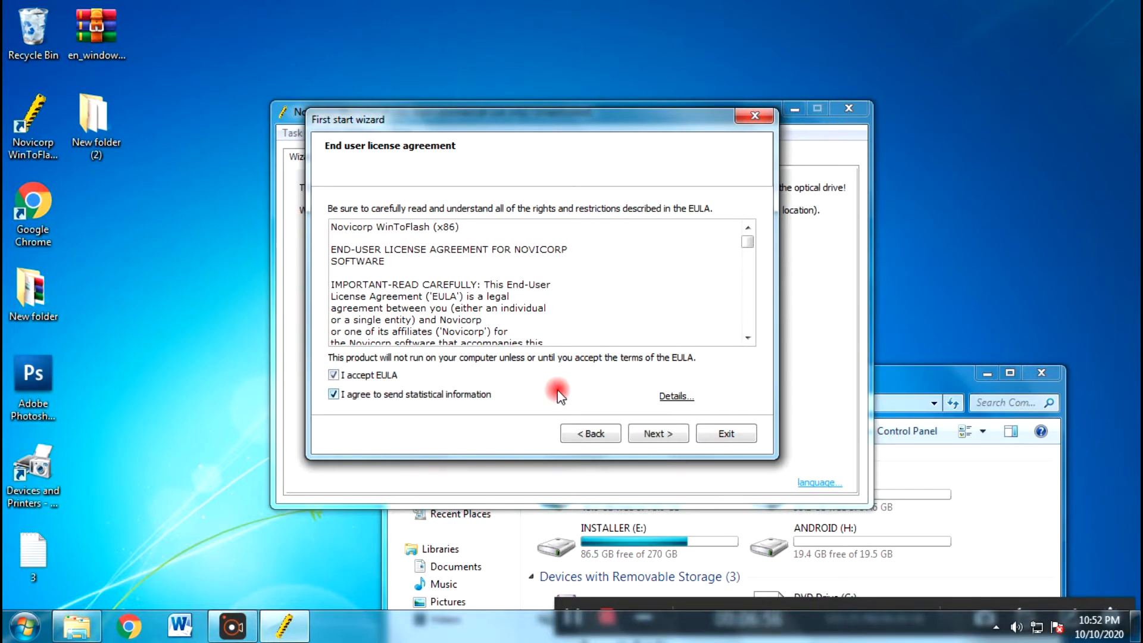
Step: Opt out of sending statistical information and select the Free License in the first start wizard
{"action": "left_click", "coordinate": [342, 397]}
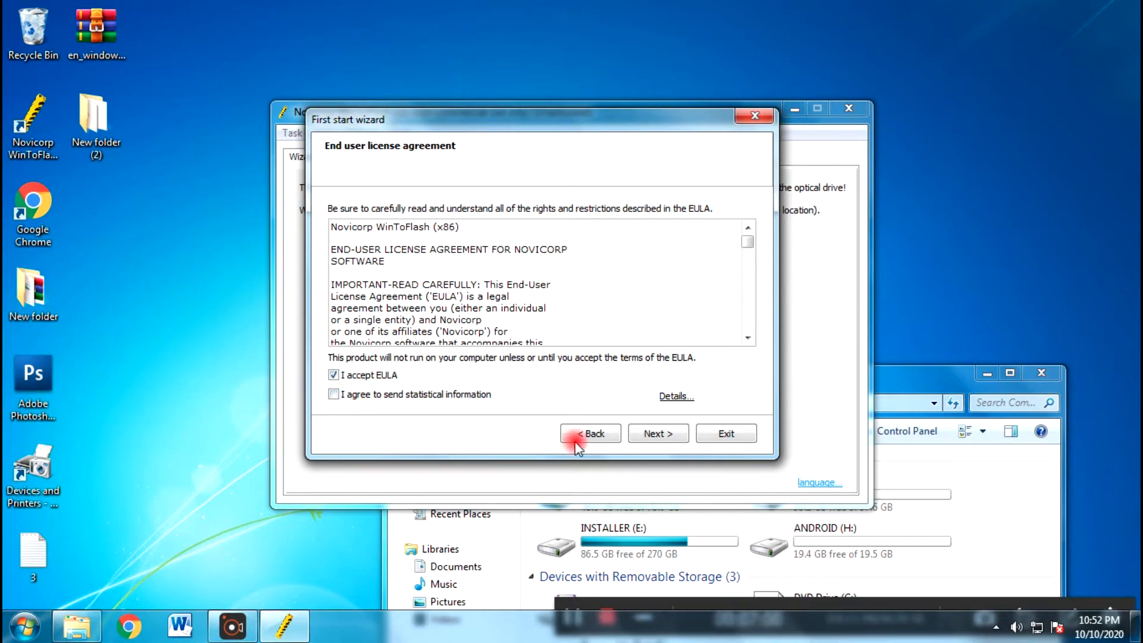
{"action": "left_click", "coordinate": [638, 441]}
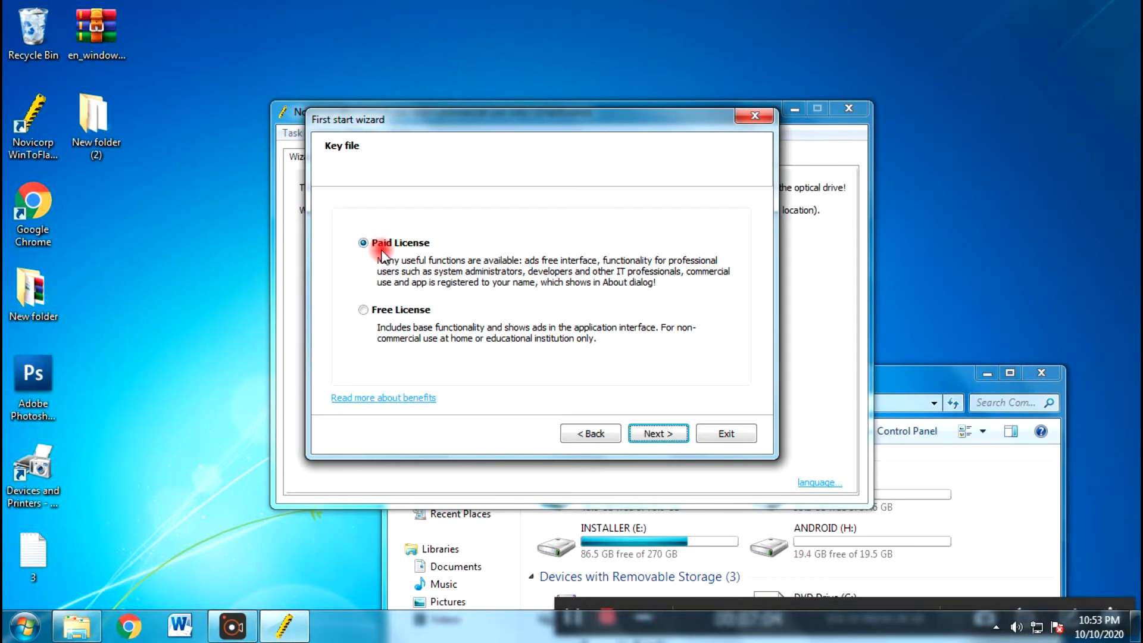
{"action": "left_click", "coordinate": [388, 311]}
{"action": "left_click", "coordinate": [680, 434]}
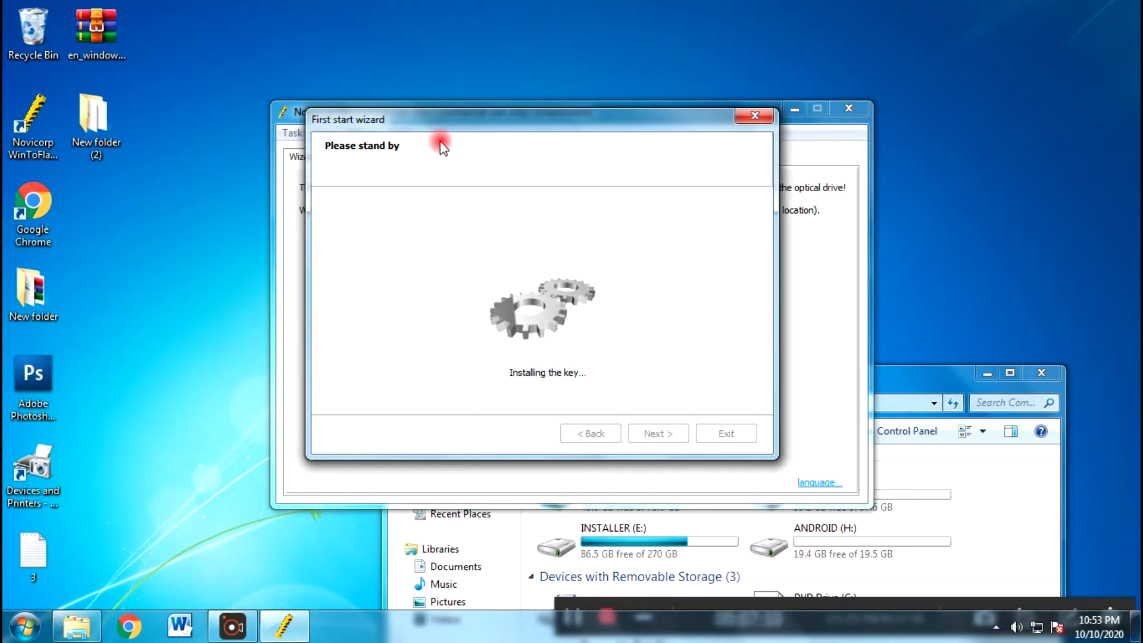
Step: Continue past the commercial page, finish the first start wizard, and move the WinToFlash window higher on the desktop
{"action": "left_click_drag", "start_coordinate": [441, 120], "coordinate": [450, 143]}
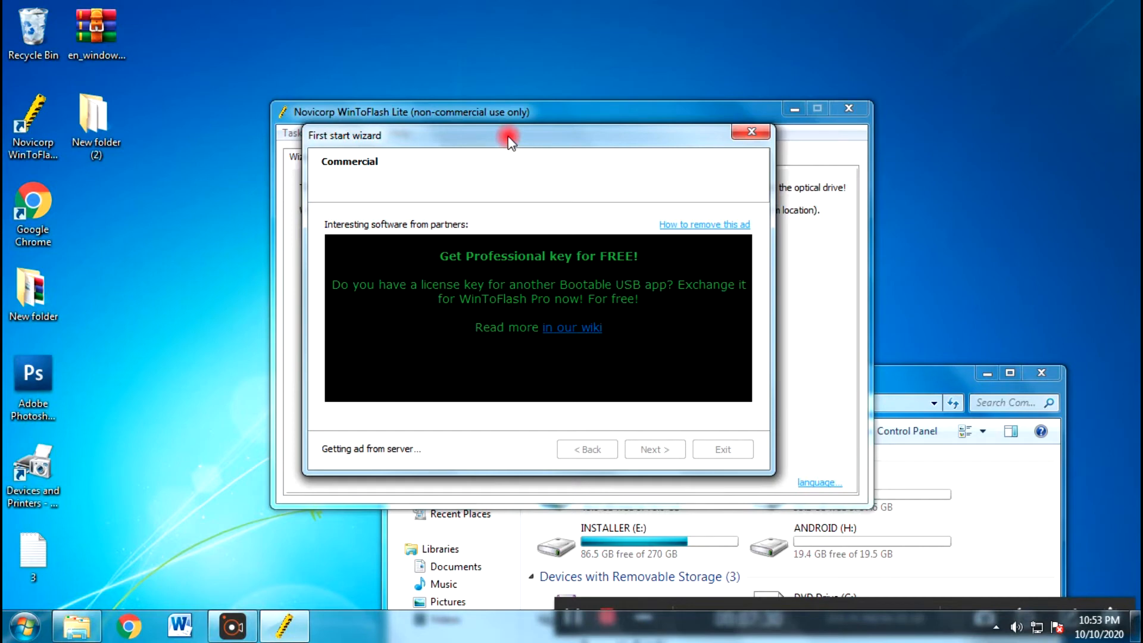
{"action": "mouse_move", "coordinate": [517, 132]}
{"action": "left_mouse_down"}
{"action": "mouse_move", "coordinate": [522, 162]}
{"action": "mouse_move", "coordinate": [509, 139]}
{"action": "mouse_move", "coordinate": [522, 134]}
{"action": "left_mouse_up"}
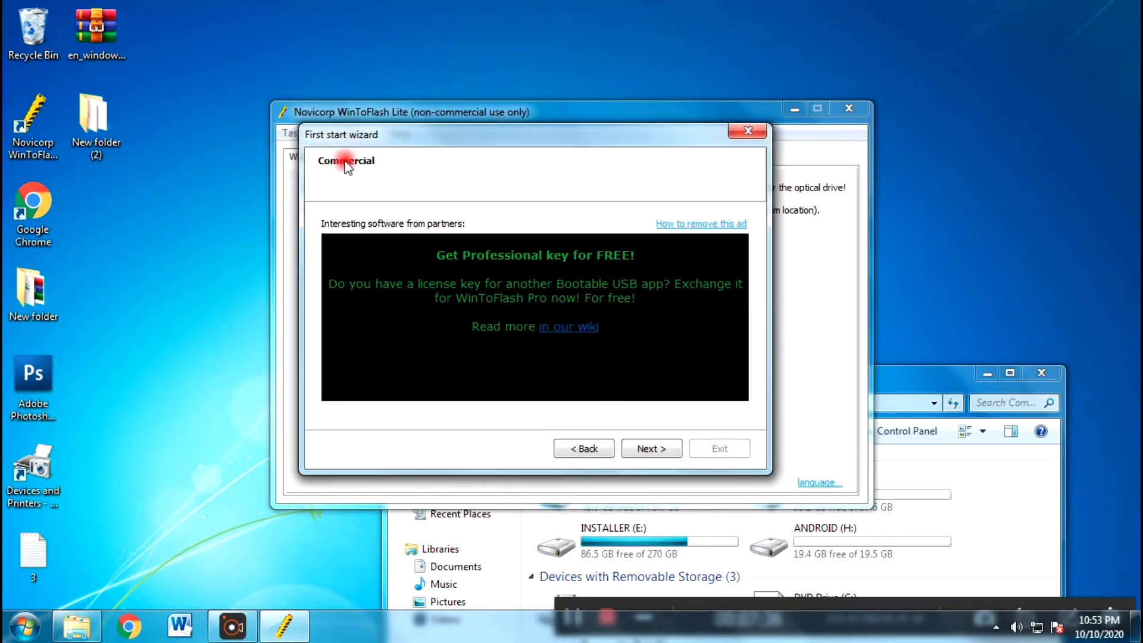
{"action": "left_click_drag", "start_coordinate": [375, 130], "coordinate": [380, 157]}
{"action": "left_click", "coordinate": [648, 475]}
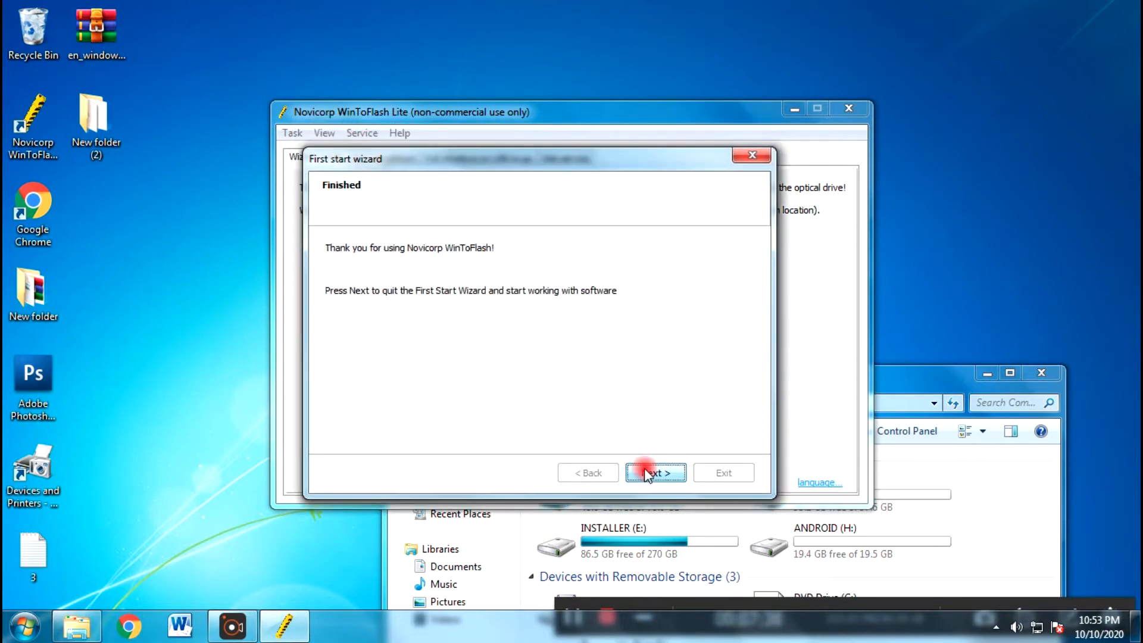
{"action": "left_click", "coordinate": [652, 469]}
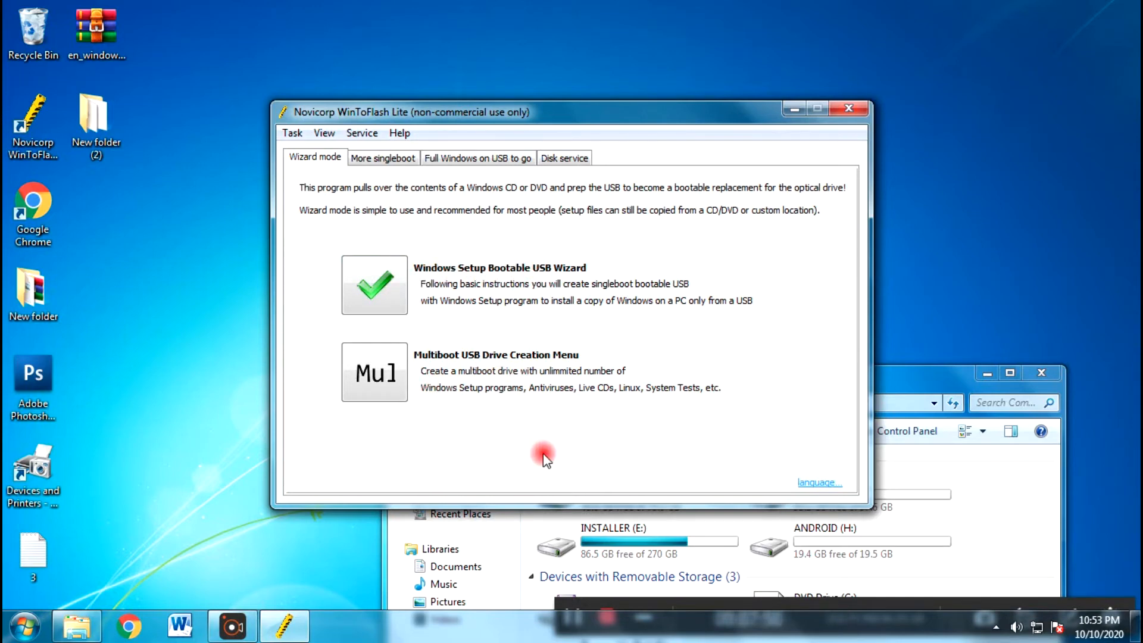
{"action": "left_click_drag", "start_coordinate": [567, 121], "coordinate": [575, 83]}
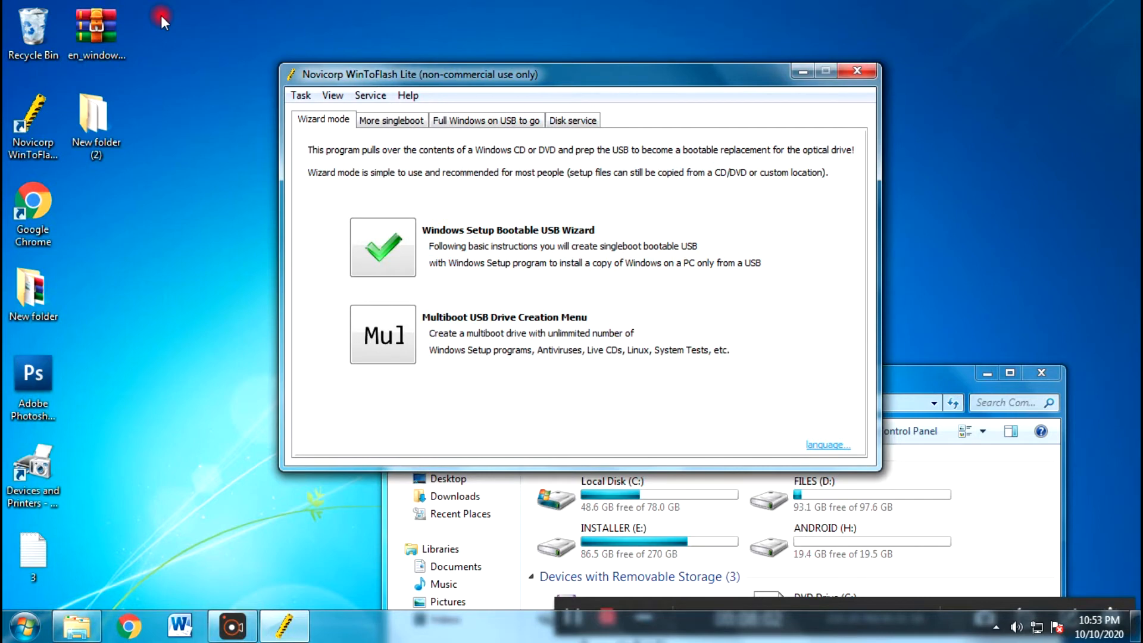
{"action": "left_click", "coordinate": [383, 331]}
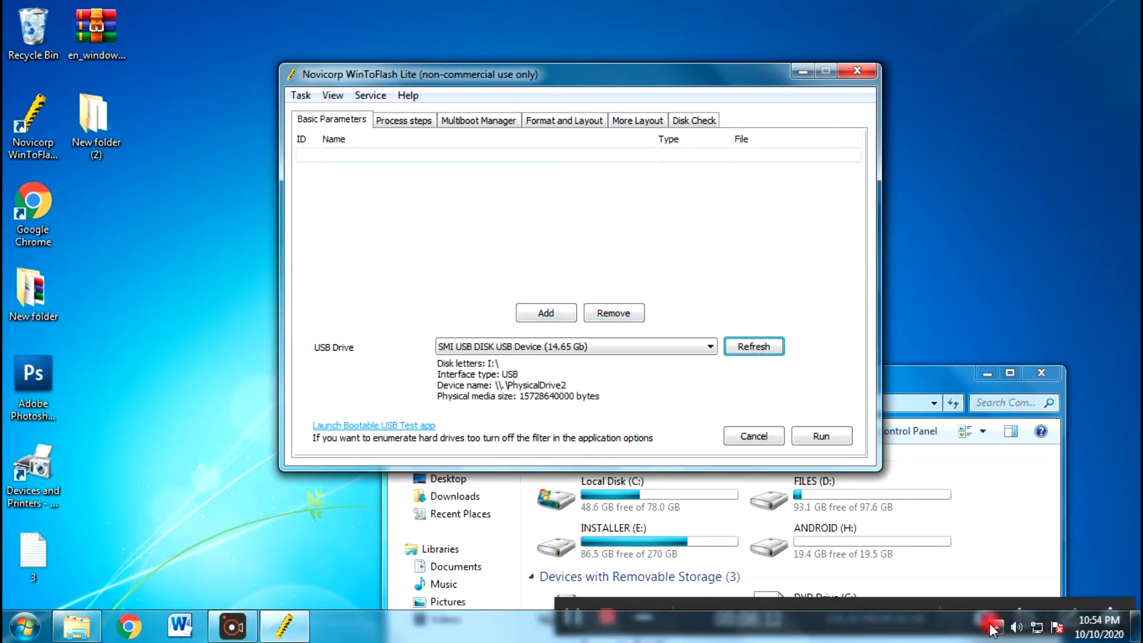
{"action": "left_click", "coordinate": [633, 256]}
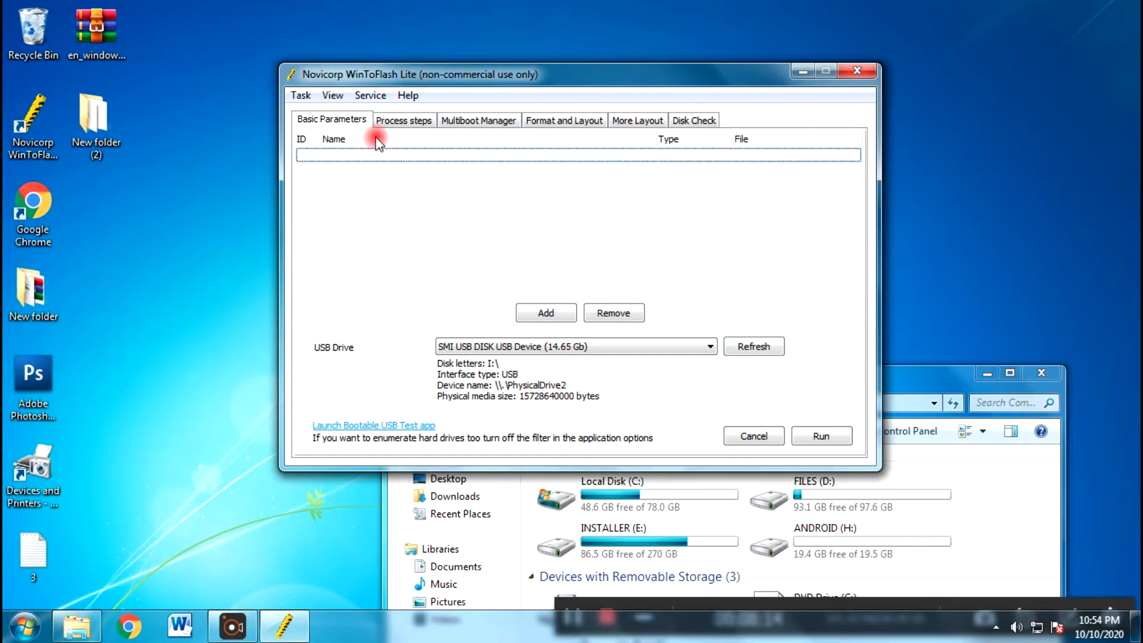
{"action": "left_click", "coordinate": [753, 437]}
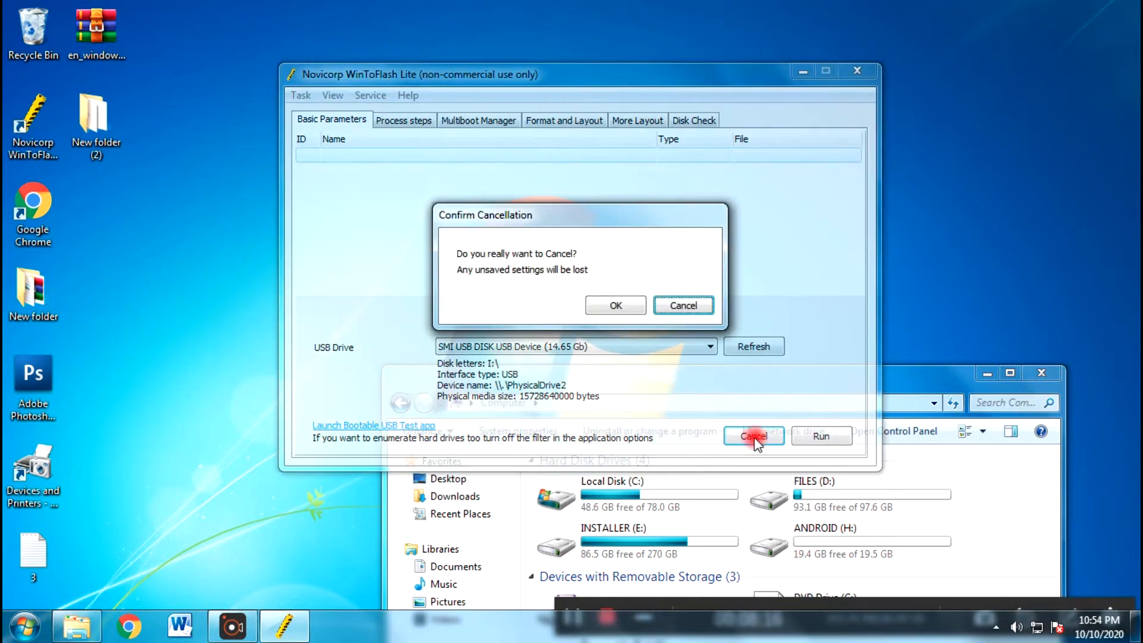
{"action": "left_click", "coordinate": [636, 307]}
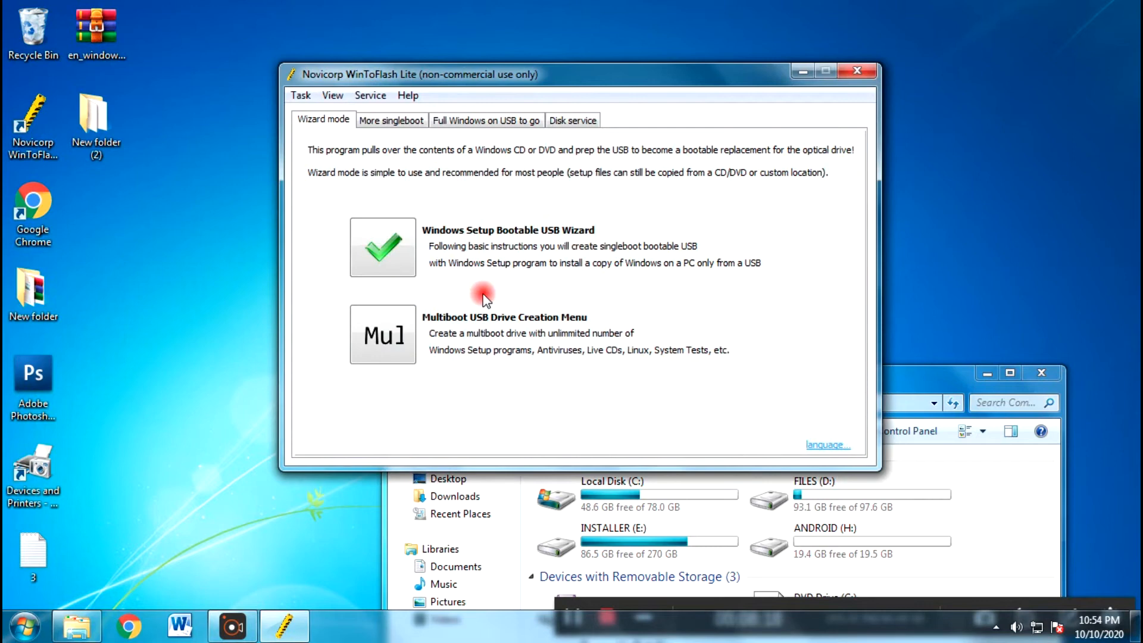
Step: Start the Windows Setup Bootable USB Wizard and use an inserted CD or extracted files as the source
{"action": "left_click", "coordinate": [384, 248]}
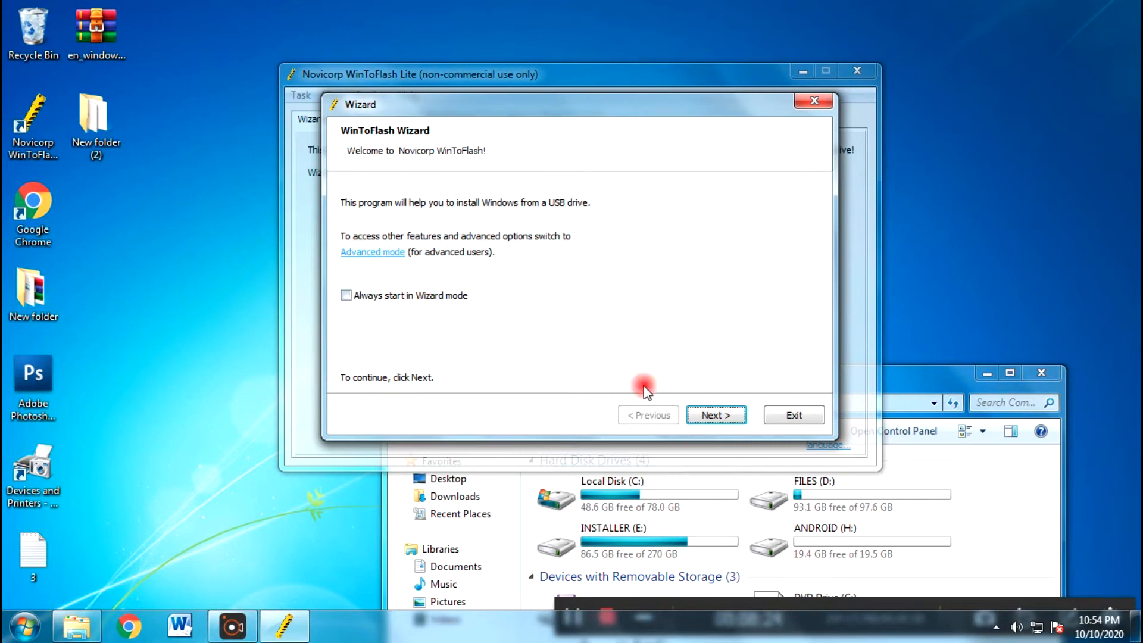
{"action": "left_click", "coordinate": [723, 415]}
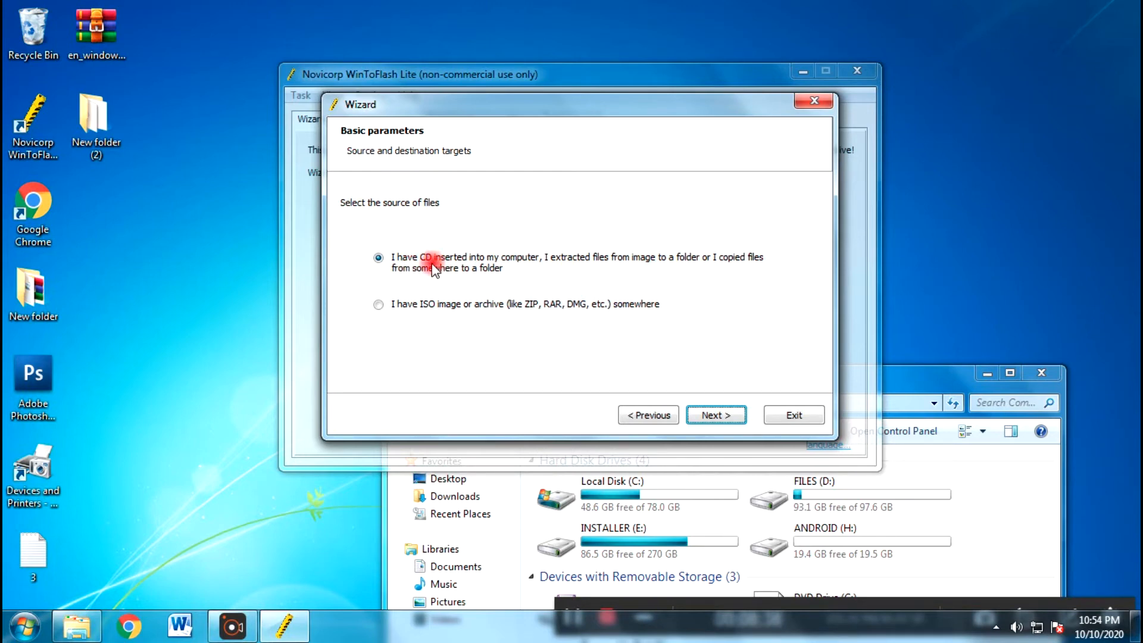
{"action": "left_click", "coordinate": [736, 416]}
{"action": "left_click_drag", "start_coordinate": [520, 109], "coordinate": [439, 91]}
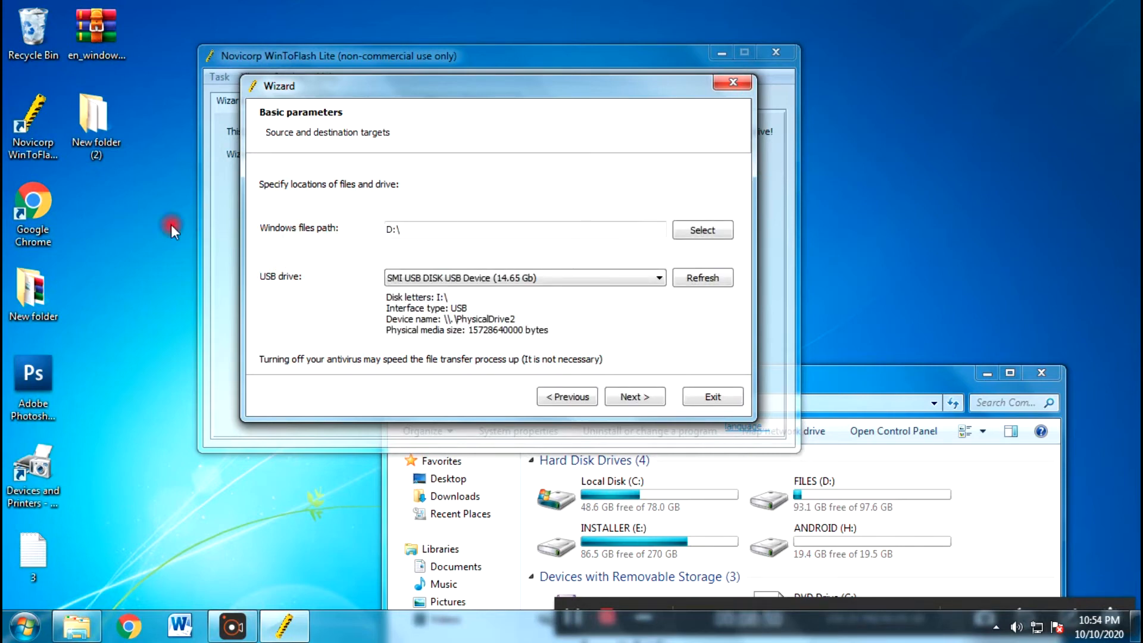
Step: Locate the mounted DVD Drive (G:) in the Computer window and set the wizard's Windows files path to G:\
{"action": "left_click", "coordinate": [123, 32]}
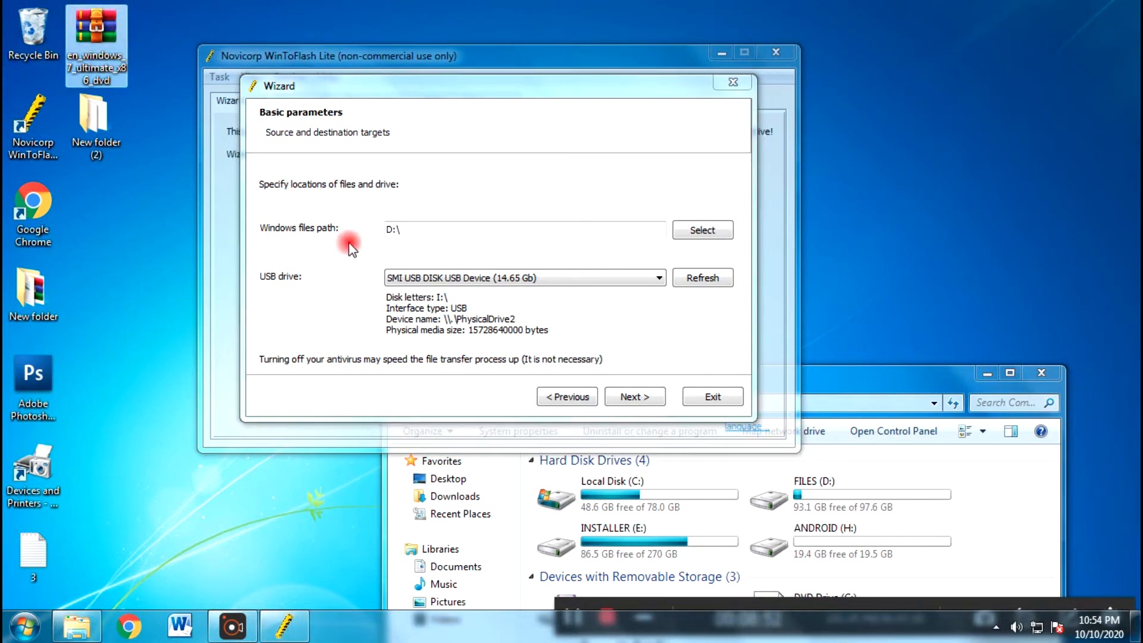
{"action": "left_click_drag", "start_coordinate": [899, 381], "coordinate": [633, 323]}
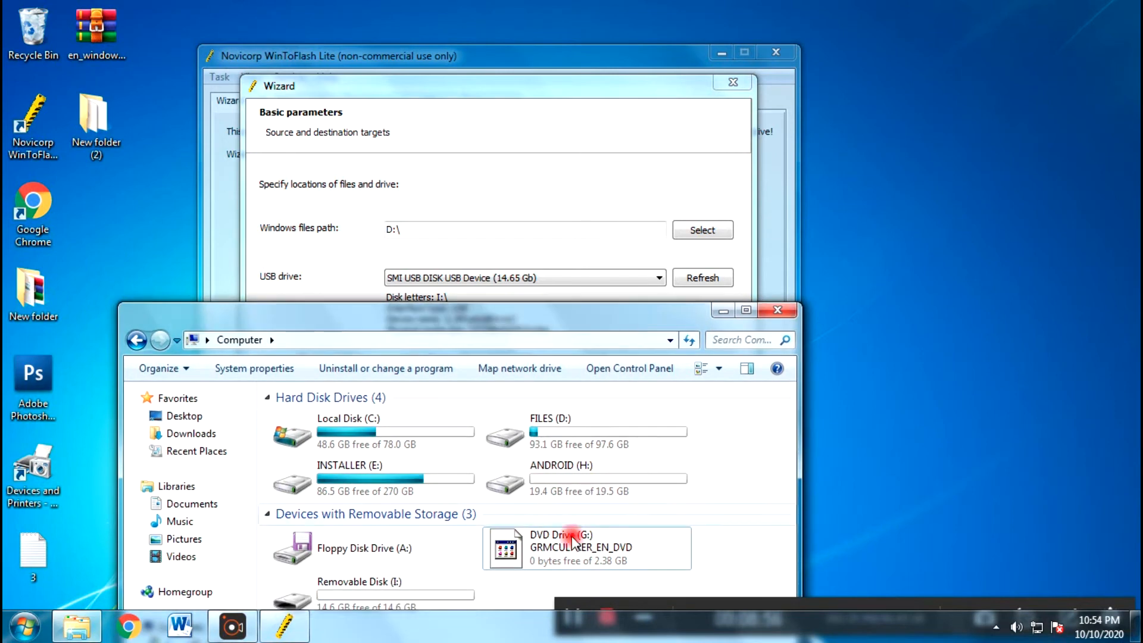
{"action": "left_click", "coordinate": [566, 557]}
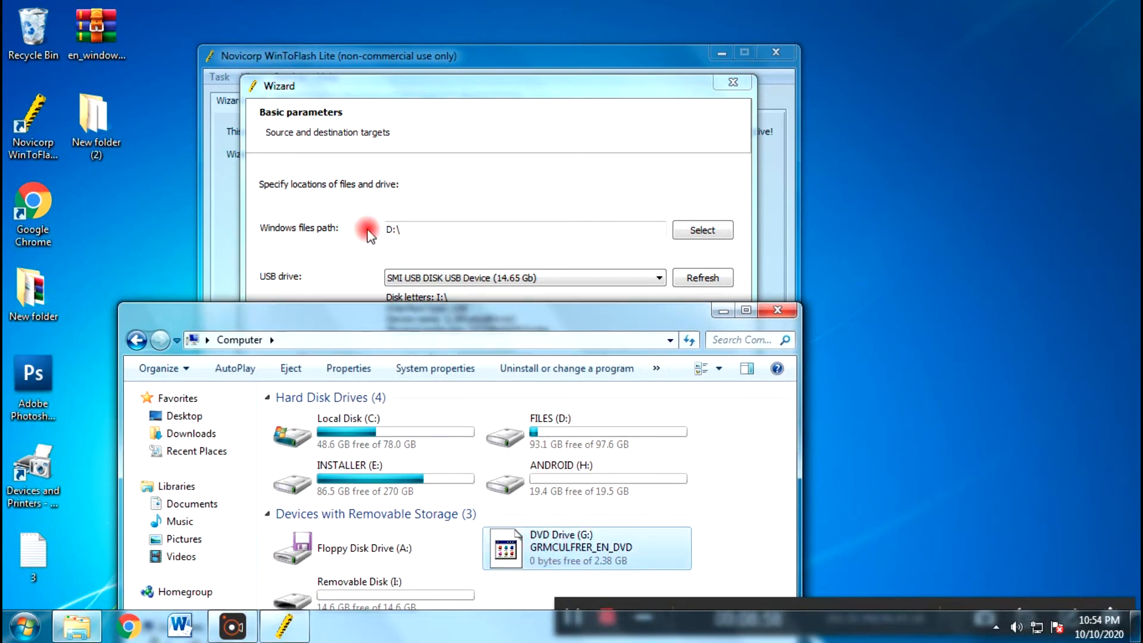
{"action": "left_click", "coordinate": [410, 232]}
{"action": "left_click_drag", "start_coordinate": [410, 233], "coordinate": [382, 245]}
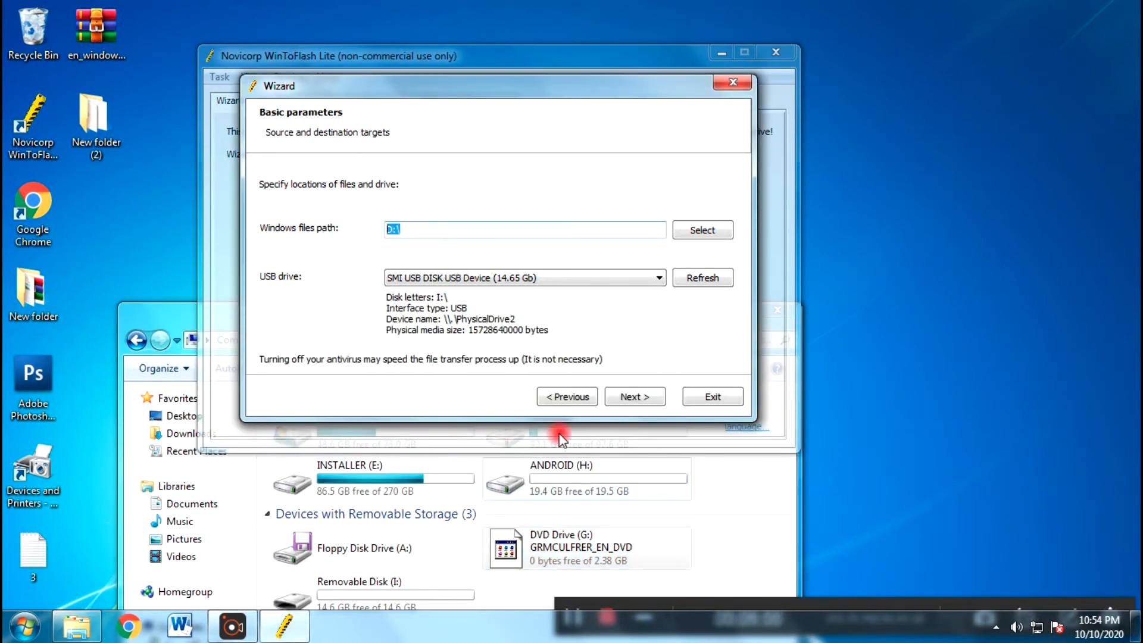
{"action": "left_click", "coordinate": [709, 230]}
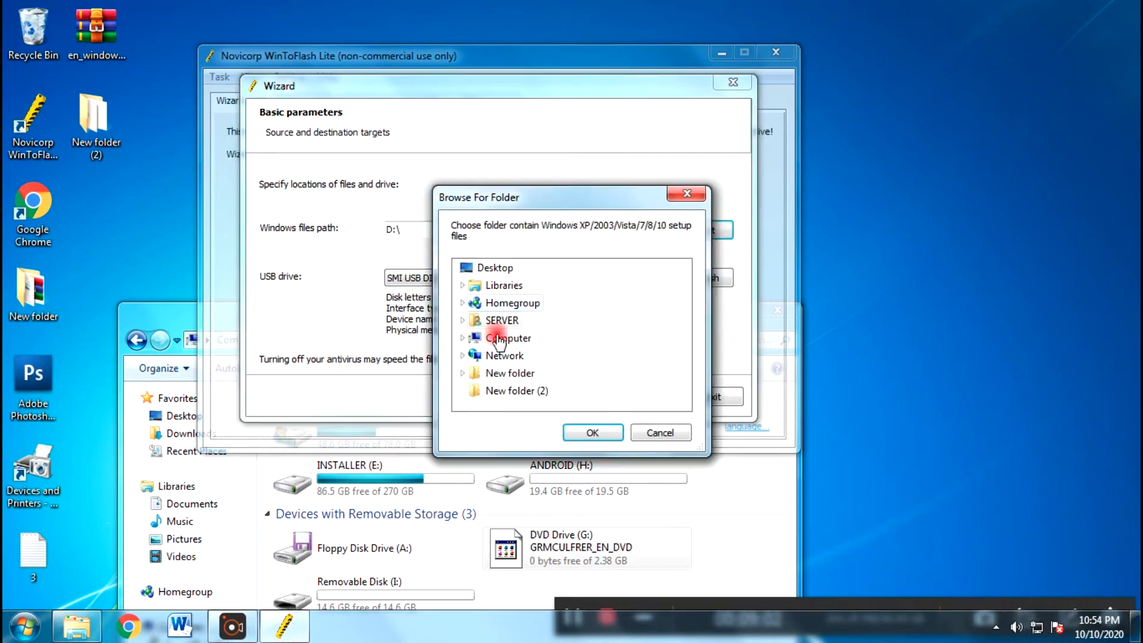
{"action": "left_click", "coordinate": [463, 338]}
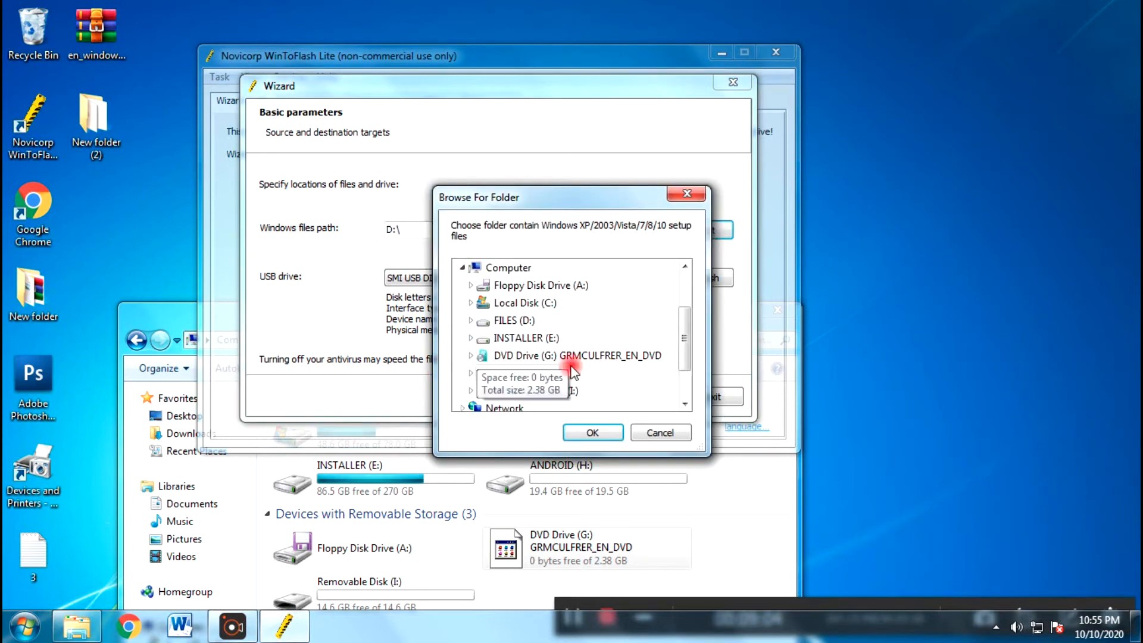
{"action": "left_click", "coordinate": [546, 357]}
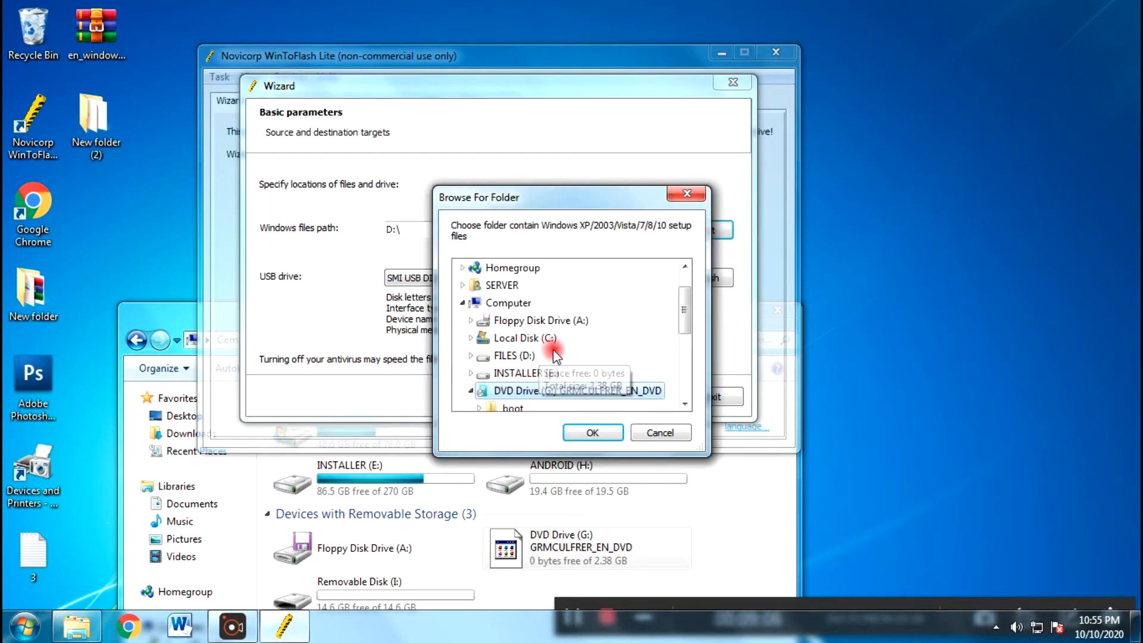
{"action": "left_click", "coordinate": [585, 433]}
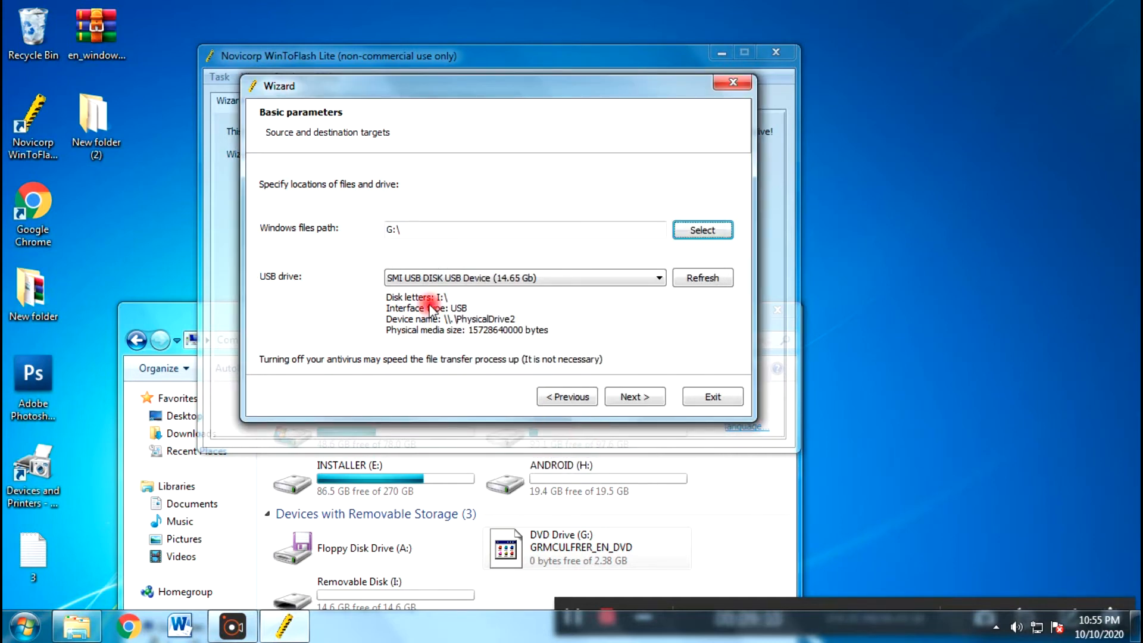
Step: Compare the wizard's Windows files path and USB drive with DVD Drive (G:) and Removable Disk (I:) in the Computer window
{"action": "left_click", "coordinate": [631, 532]}
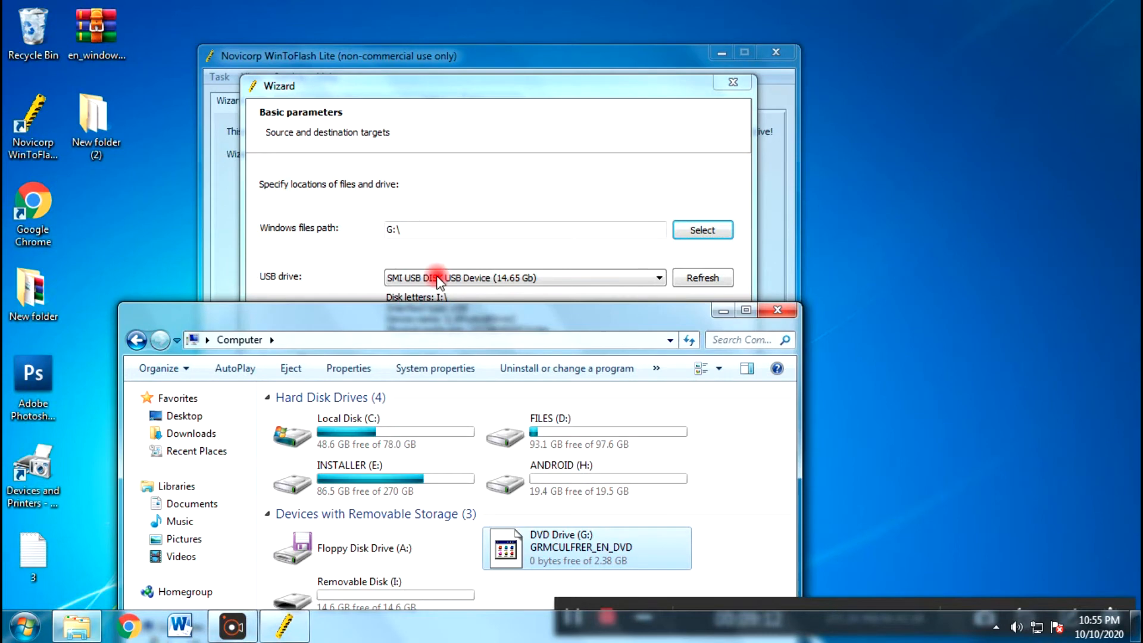
{"action": "left_click", "coordinate": [469, 232]}
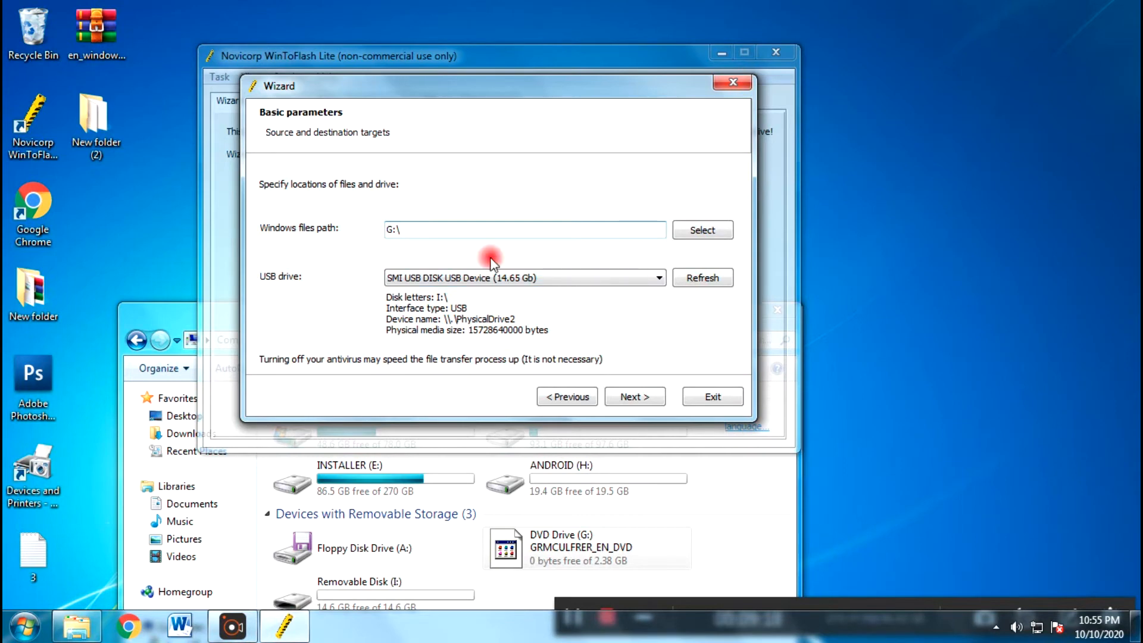
{"action": "left_click_drag", "start_coordinate": [188, 323], "coordinate": [227, 238]}
{"action": "left_click", "coordinate": [467, 499]}
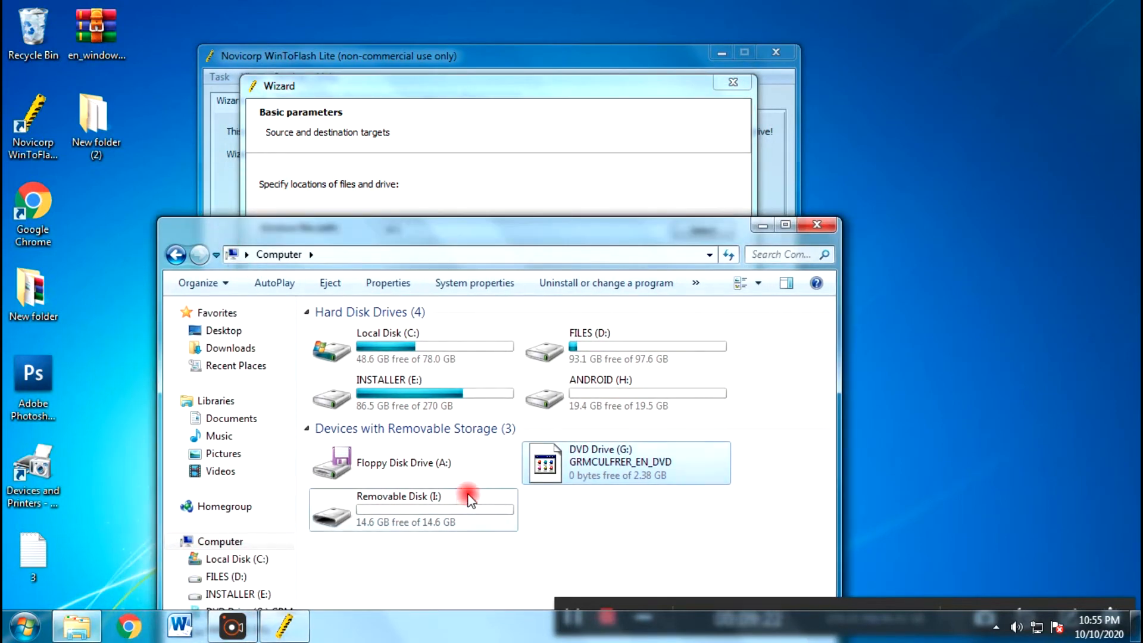
{"action": "left_click_drag", "start_coordinate": [517, 241], "coordinate": [534, 404]}
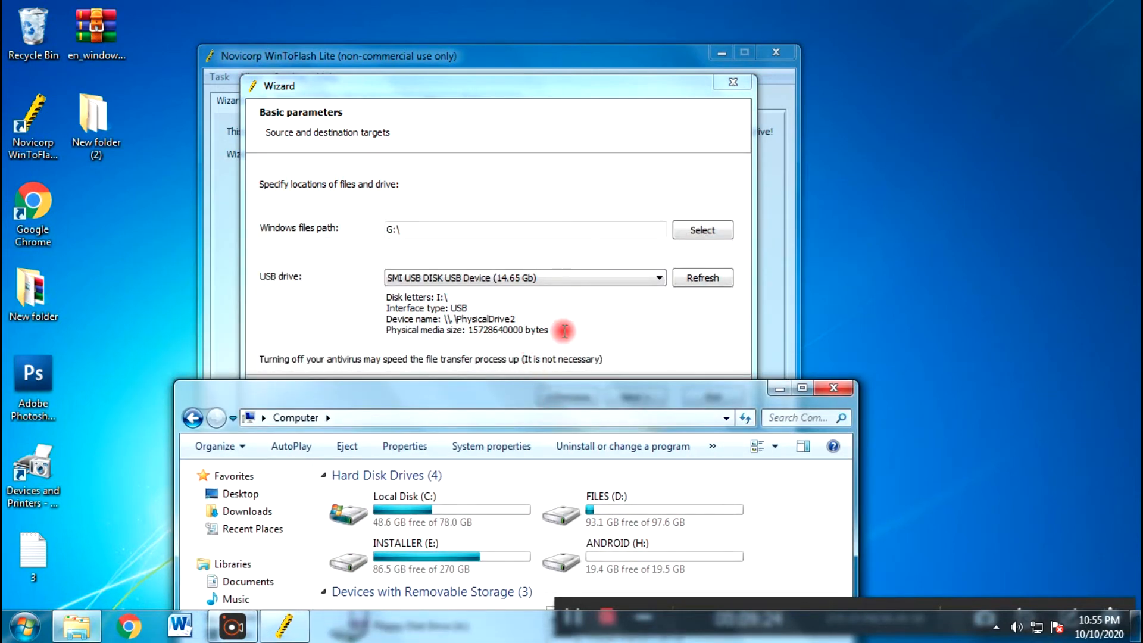
{"action": "left_click", "coordinate": [541, 327]}
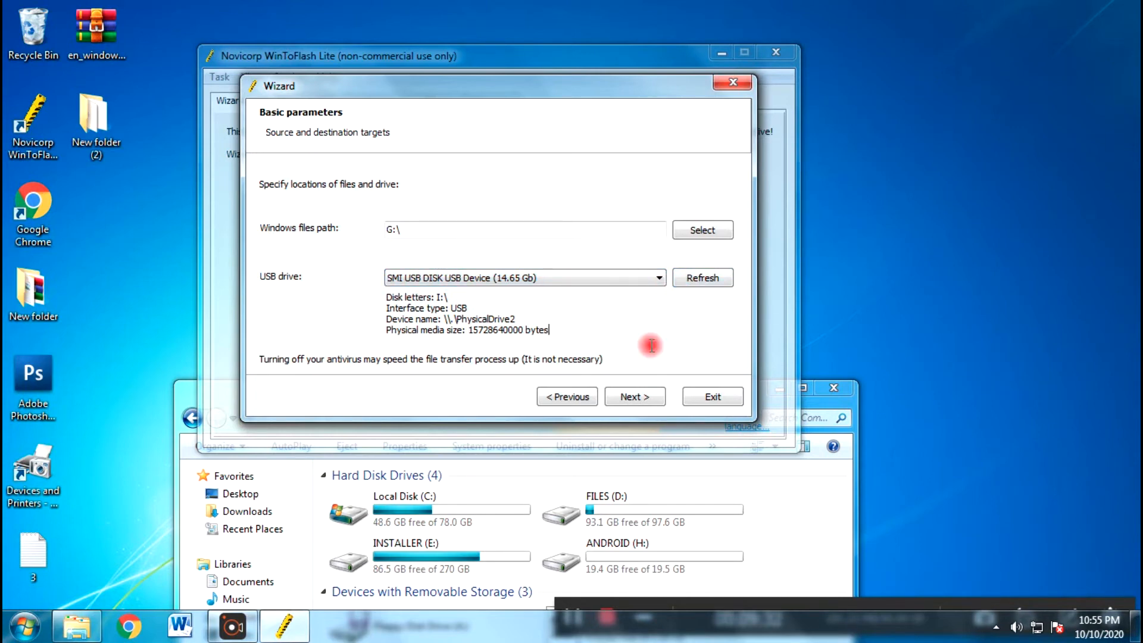
Step: Proceed with the chosen source and USB drive, start the bootable USB creation, and accept the Windows license terms
{"action": "left_click", "coordinate": [631, 397]}
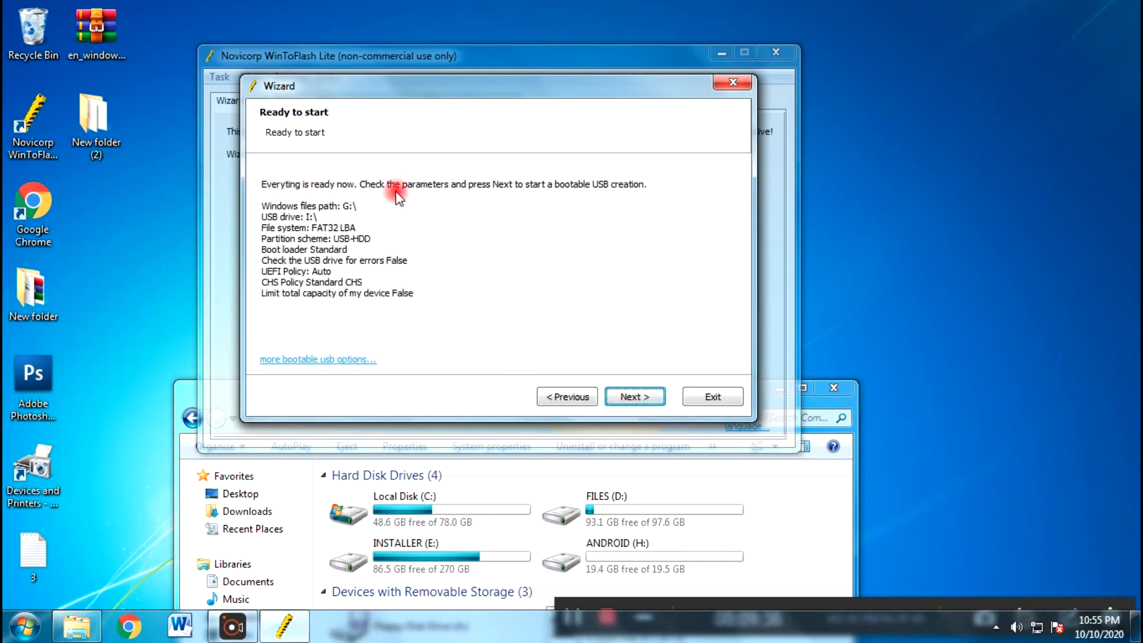
{"action": "left_click", "coordinate": [625, 397]}
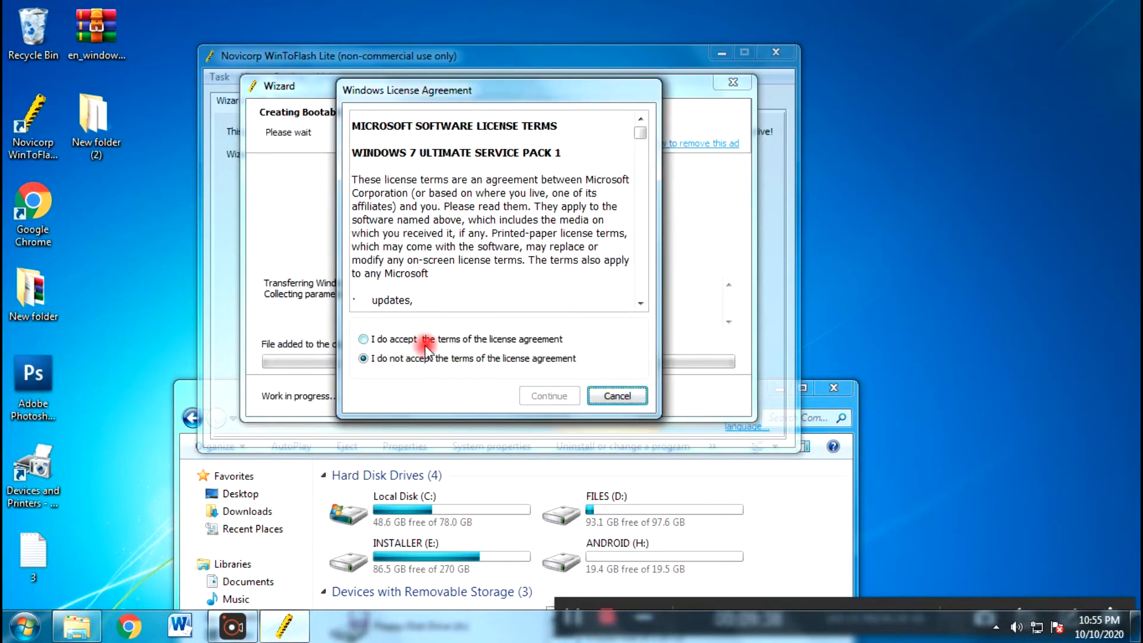
{"action": "left_click", "coordinate": [416, 342]}
{"action": "left_click", "coordinate": [565, 396]}
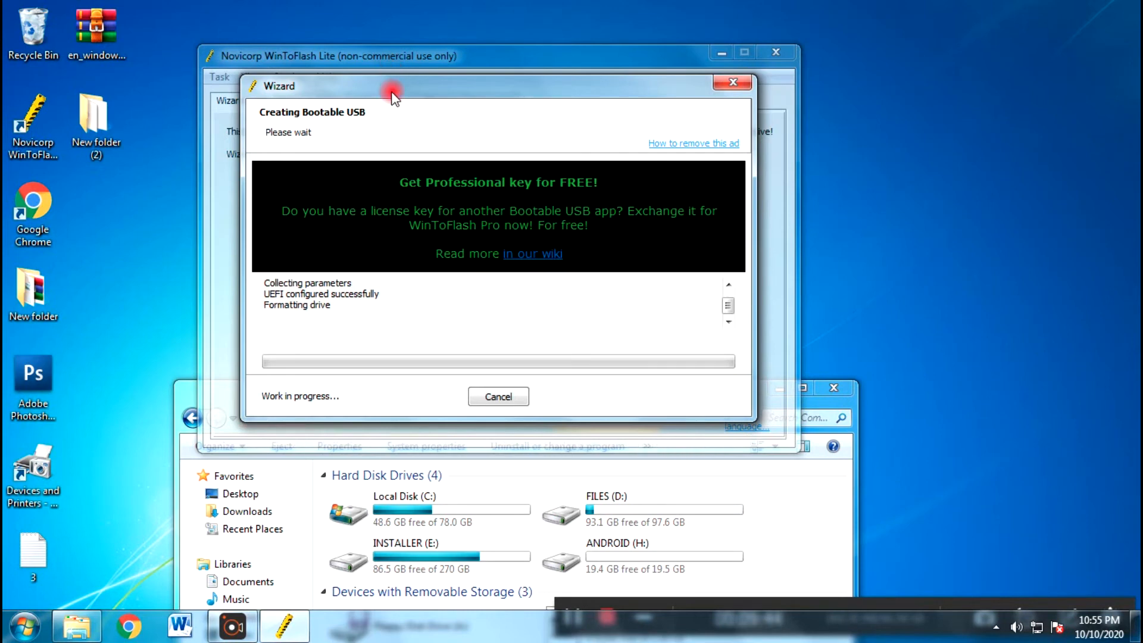
Step: Arrange the wizard and Computer windows side by side to check Removable Disk (I:) during the bootable USB creation
{"action": "left_click_drag", "start_coordinate": [392, 96], "coordinate": [391, 75]}
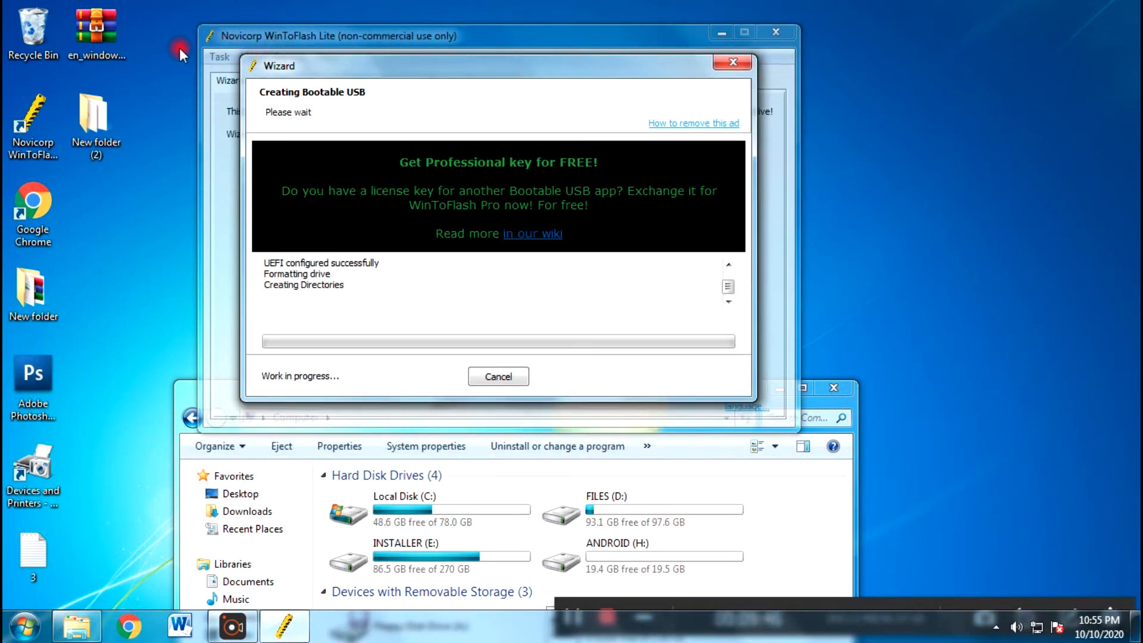
{"action": "left_click_drag", "start_coordinate": [219, 37], "coordinate": [632, 407]}
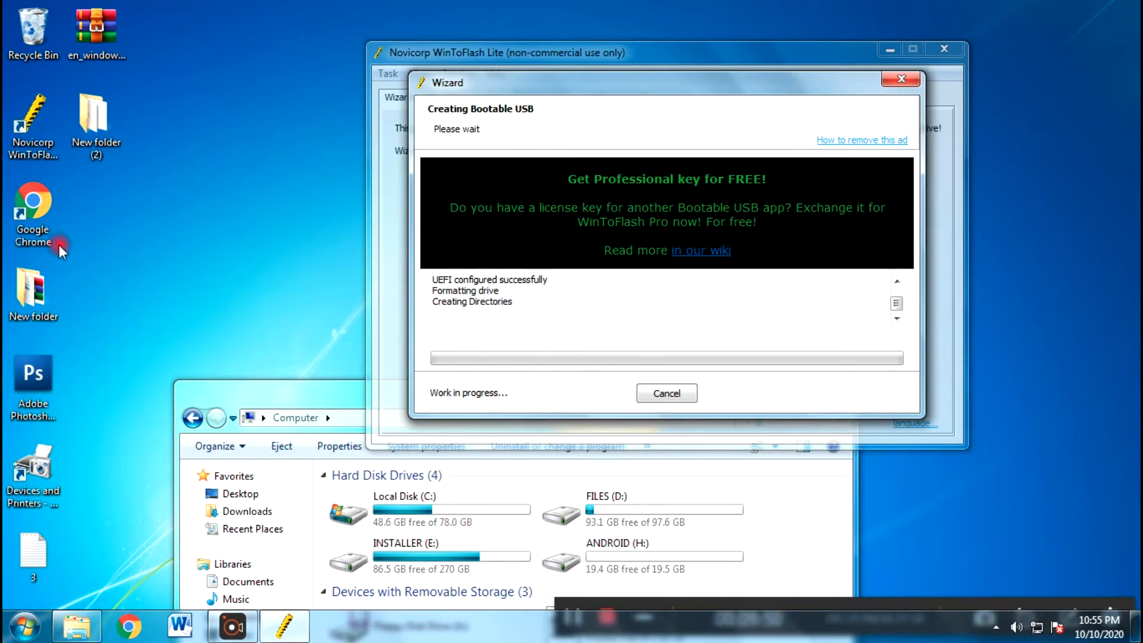
{"action": "left_click_drag", "start_coordinate": [274, 385], "coordinate": [173, 131]}
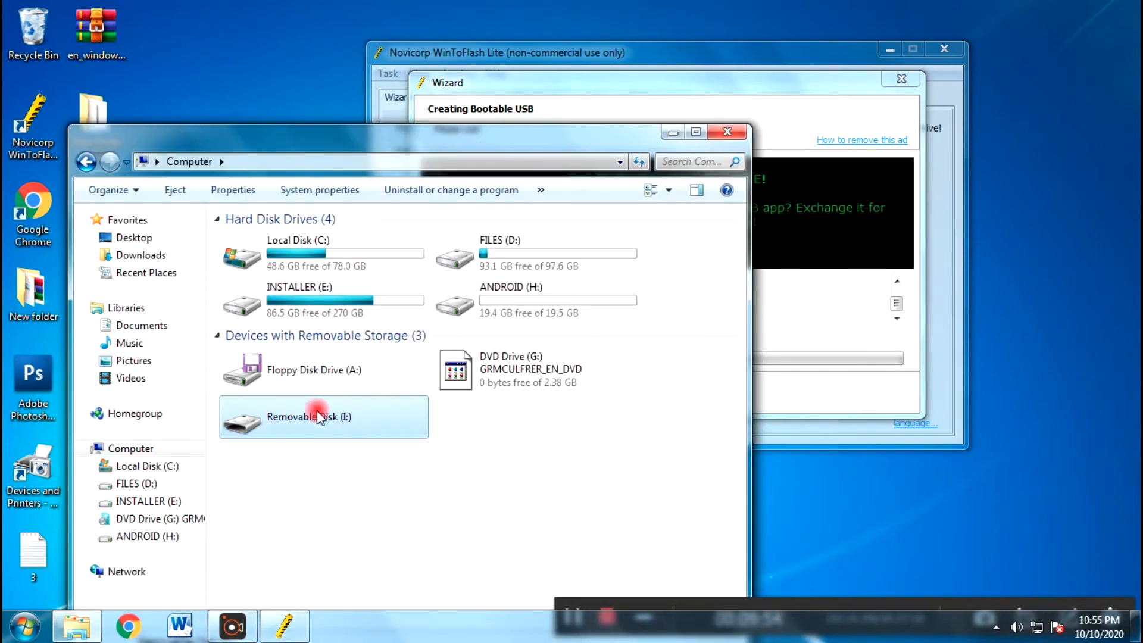
{"action": "left_click_drag", "start_coordinate": [501, 89], "coordinate": [536, 83]}
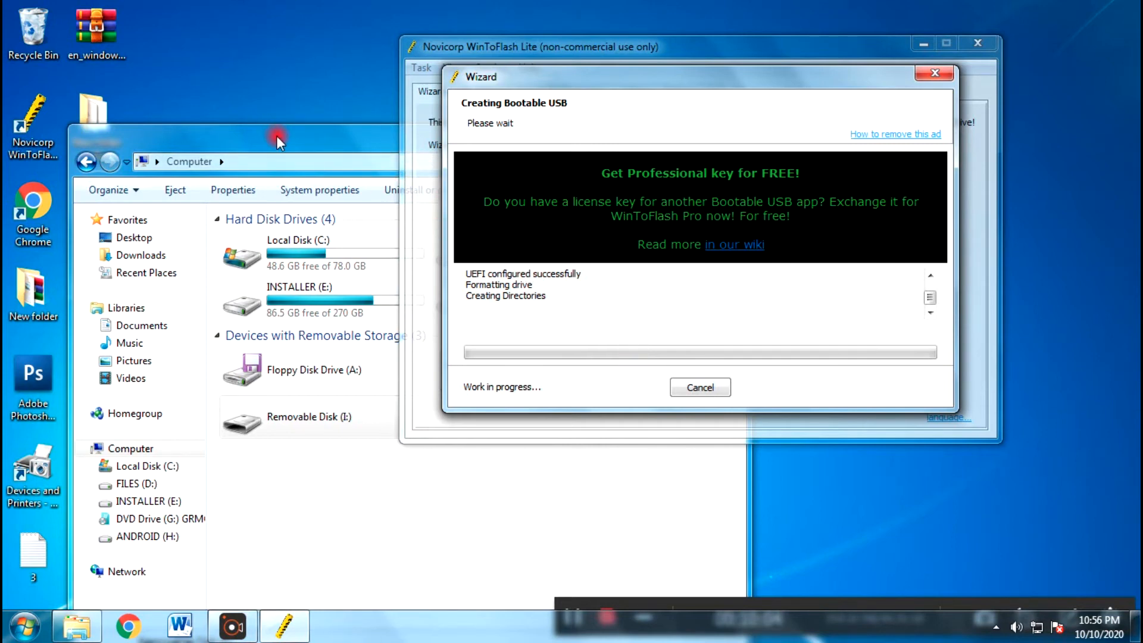
Step: Monitor the copying of Windows files beside the Computer window until it finishes, and inspect the space details of Removable Disk (I:)
{"action": "left_click_drag", "start_coordinate": [277, 136], "coordinate": [266, 129]}
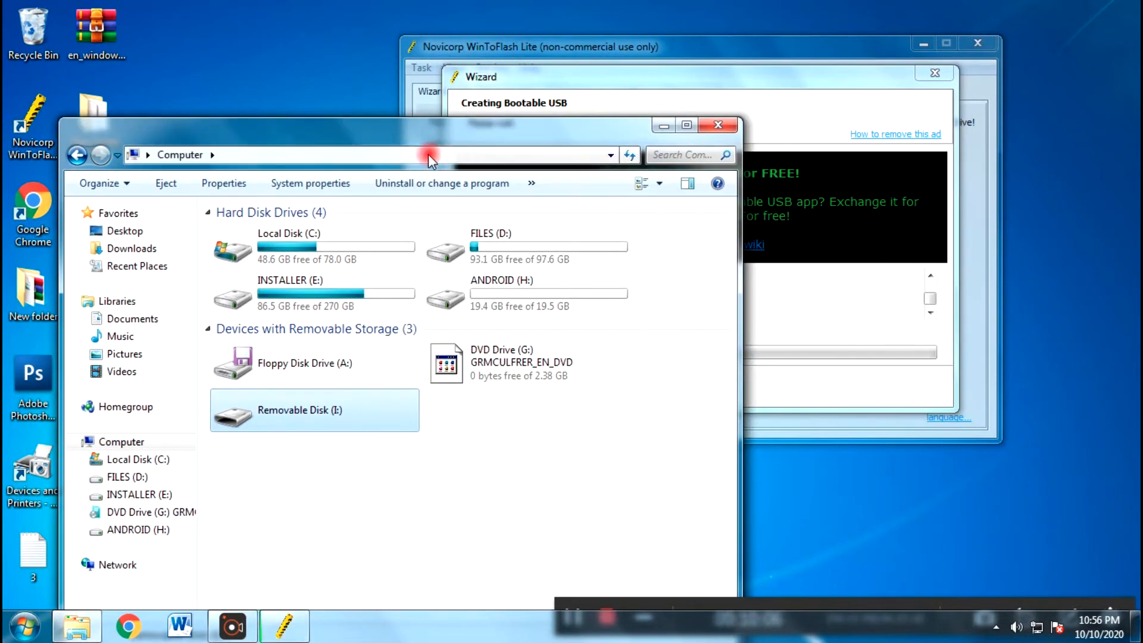
{"action": "left_click_drag", "start_coordinate": [402, 132], "coordinate": [413, 140]}
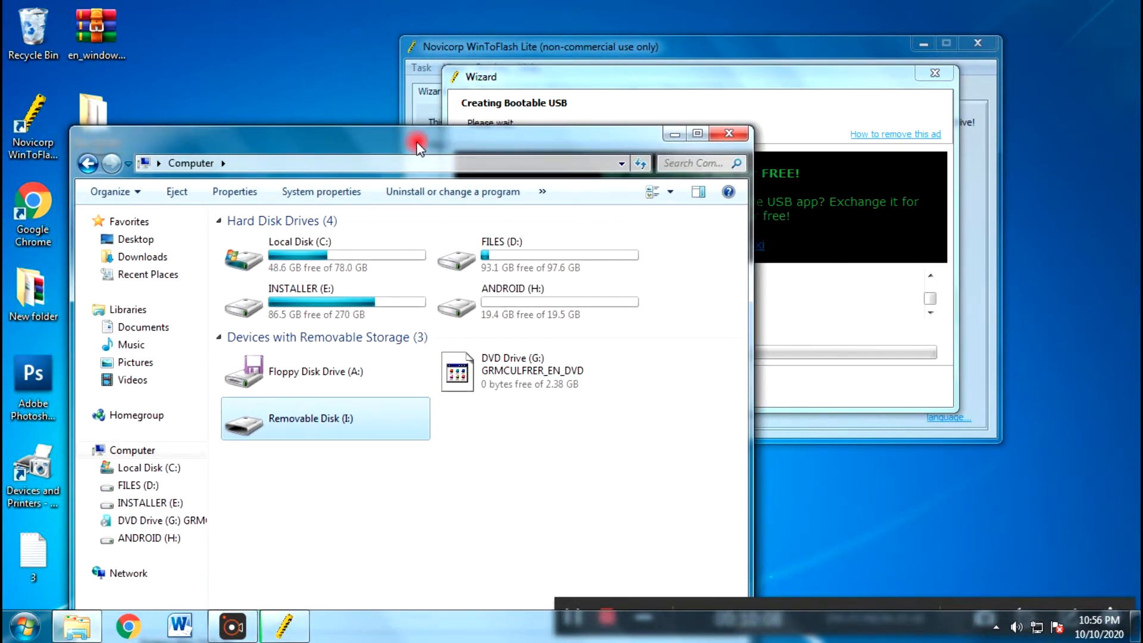
{"action": "left_click_drag", "start_coordinate": [446, 140], "coordinate": [404, 48]}
{"action": "left_click", "coordinate": [722, 92]}
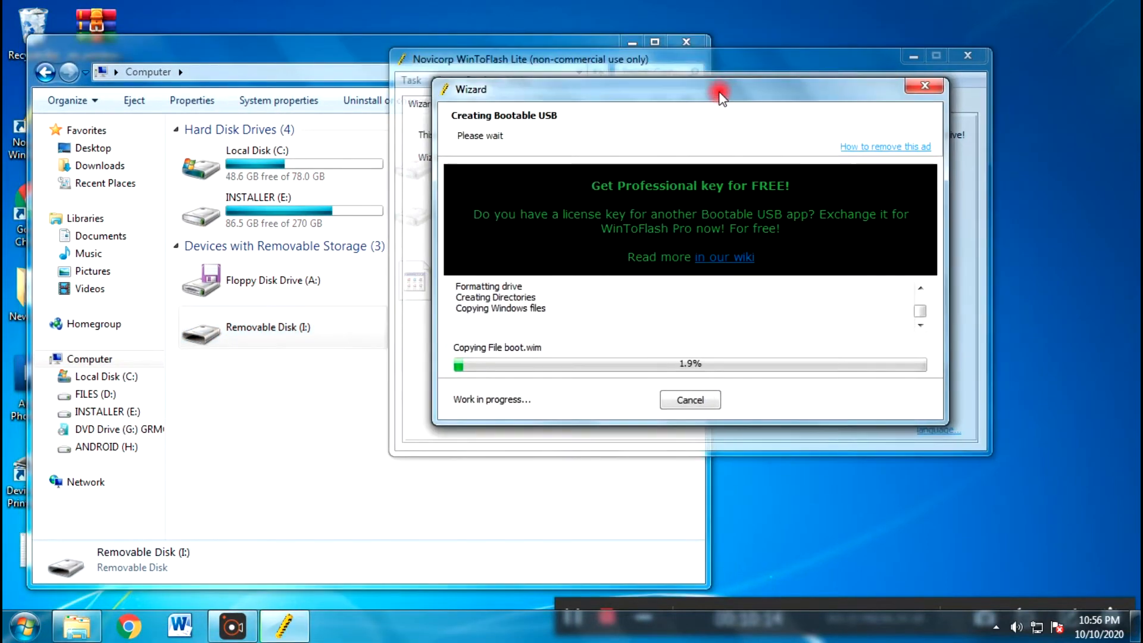
{"action": "left_click_drag", "start_coordinate": [719, 93], "coordinate": [738, 104]}
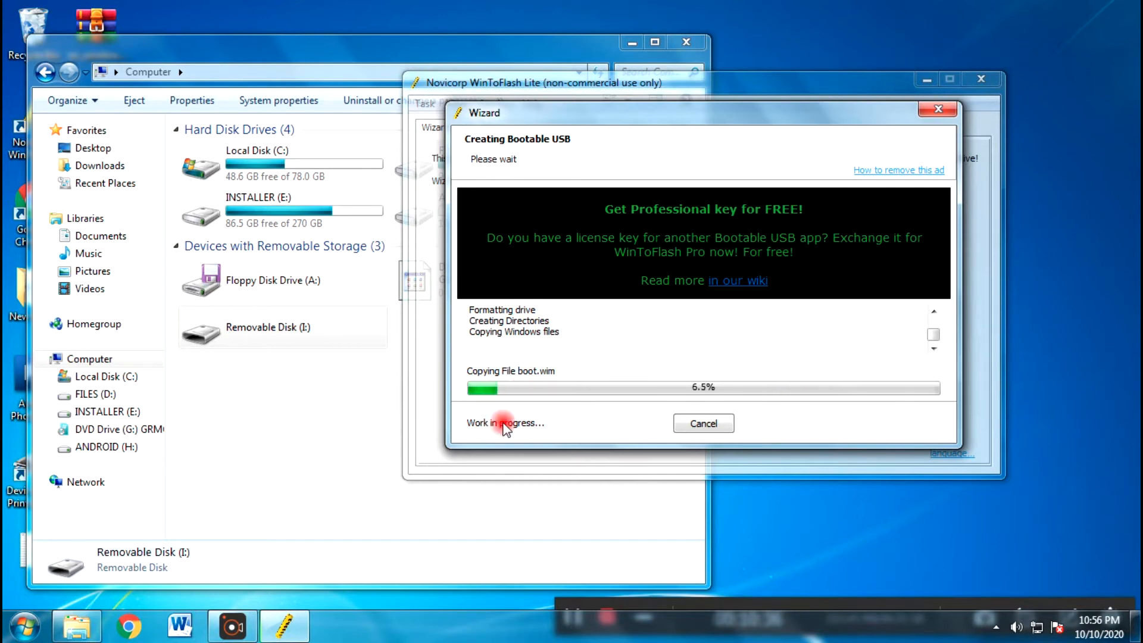
{"action": "left_click_drag", "start_coordinate": [554, 122], "coordinate": [627, 110]}
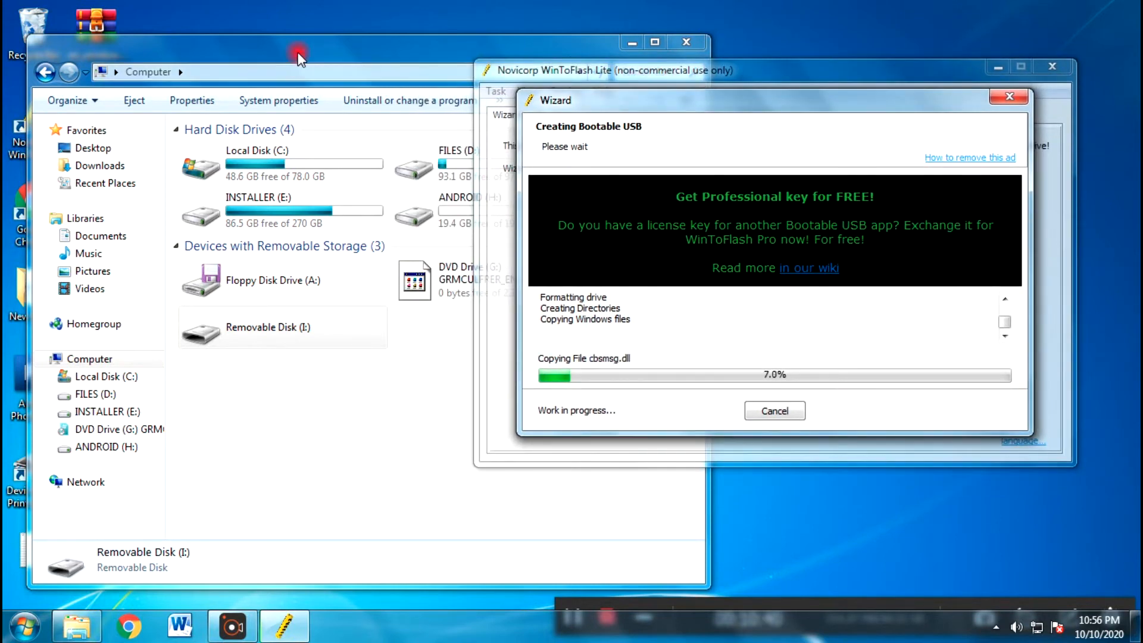
{"action": "left_click", "coordinate": [286, 77]}
{"action": "left_click_drag", "start_coordinate": [282, 78], "coordinate": [281, 78]}
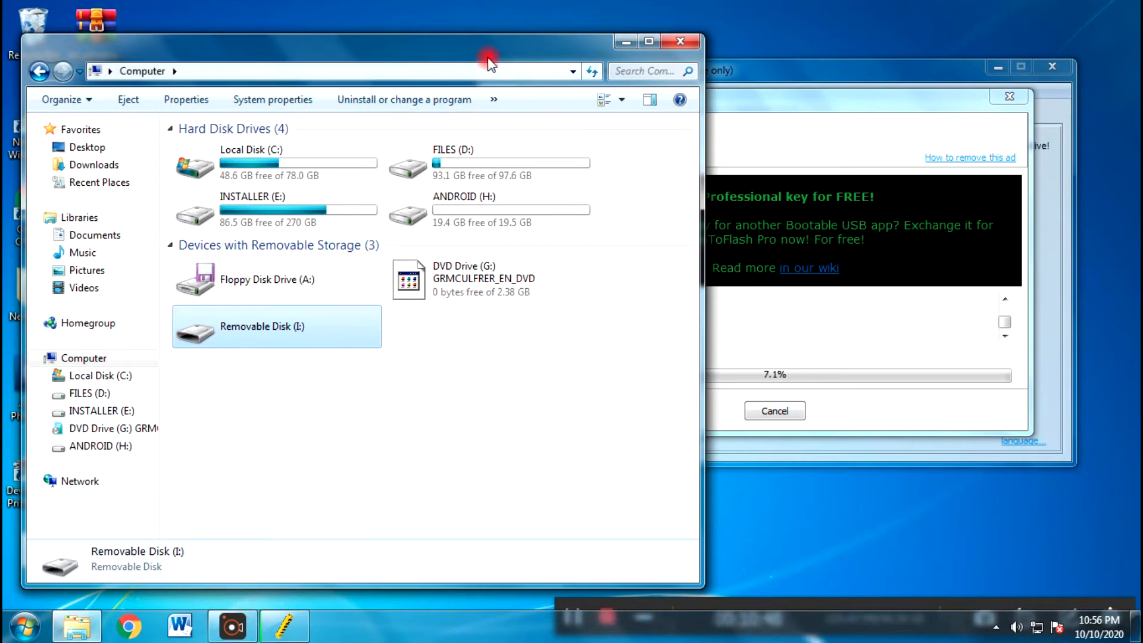
{"action": "left_click_drag", "start_coordinate": [484, 51], "coordinate": [400, 45]}
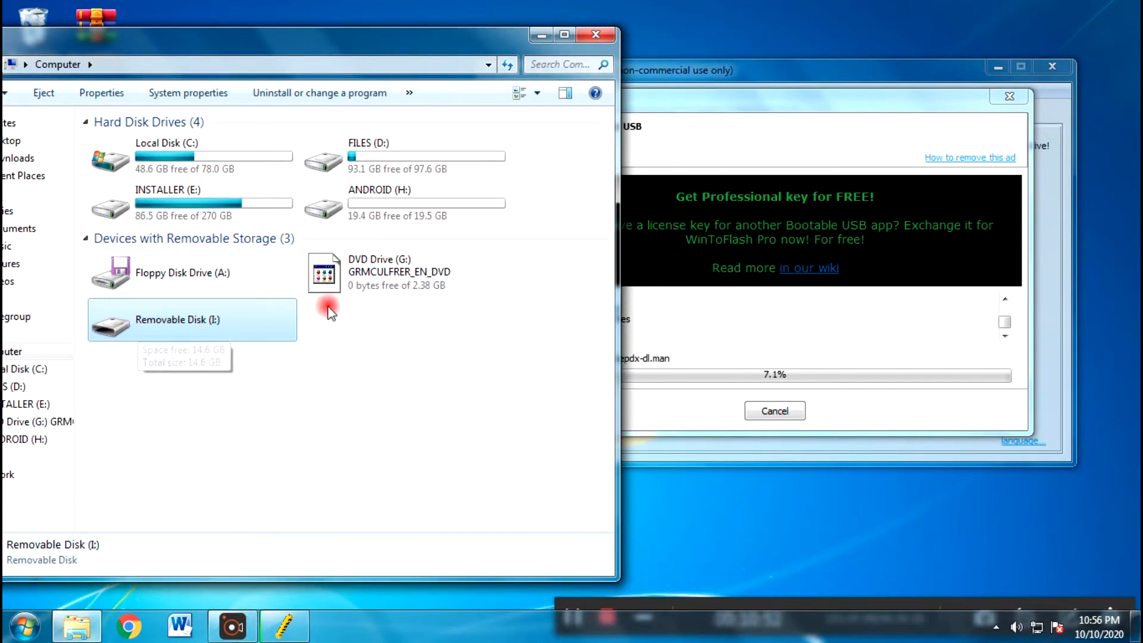
{"action": "left_click_drag", "start_coordinate": [656, 96], "coordinate": [641, 141]}
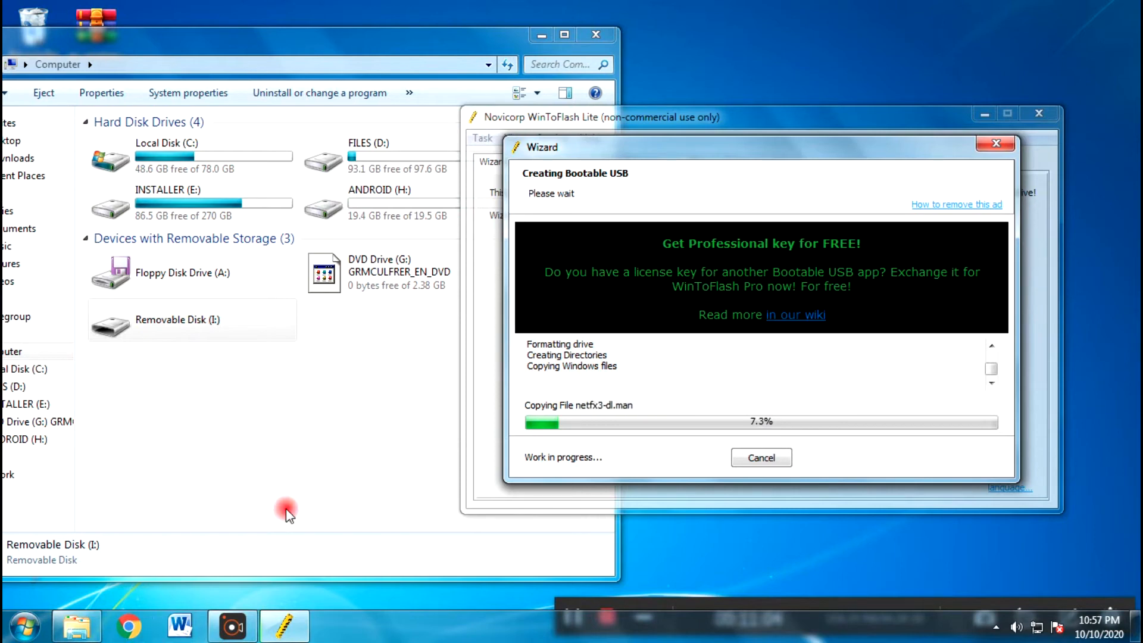
{"action": "left_click_drag", "start_coordinate": [88, 33], "coordinate": [101, 18]}
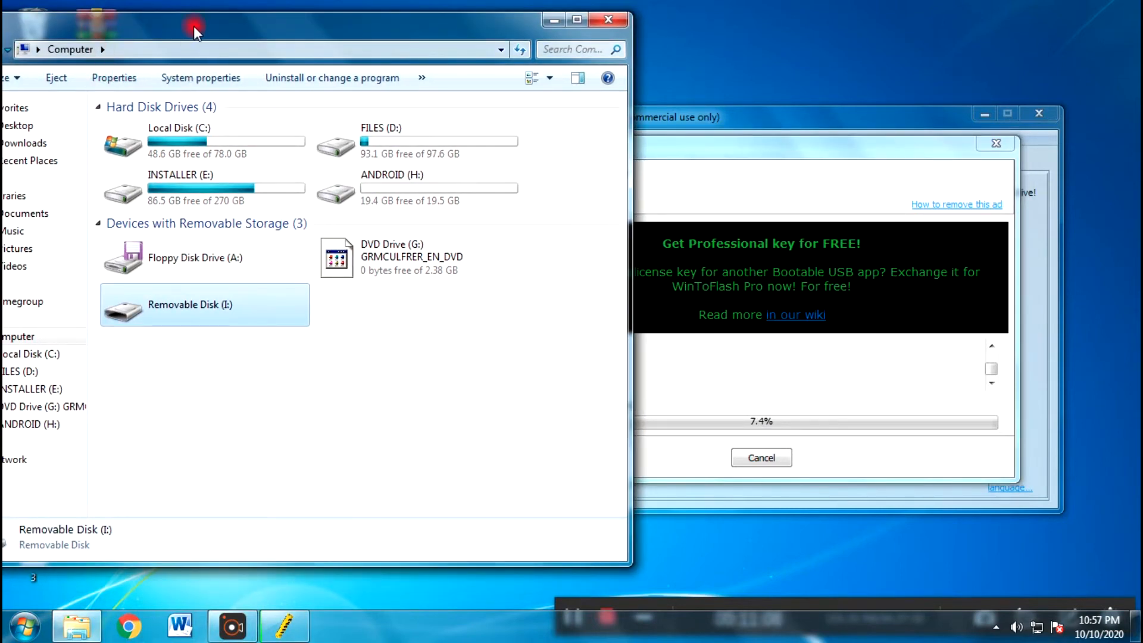
{"action": "left_click_drag", "start_coordinate": [194, 26], "coordinate": [199, 50]}
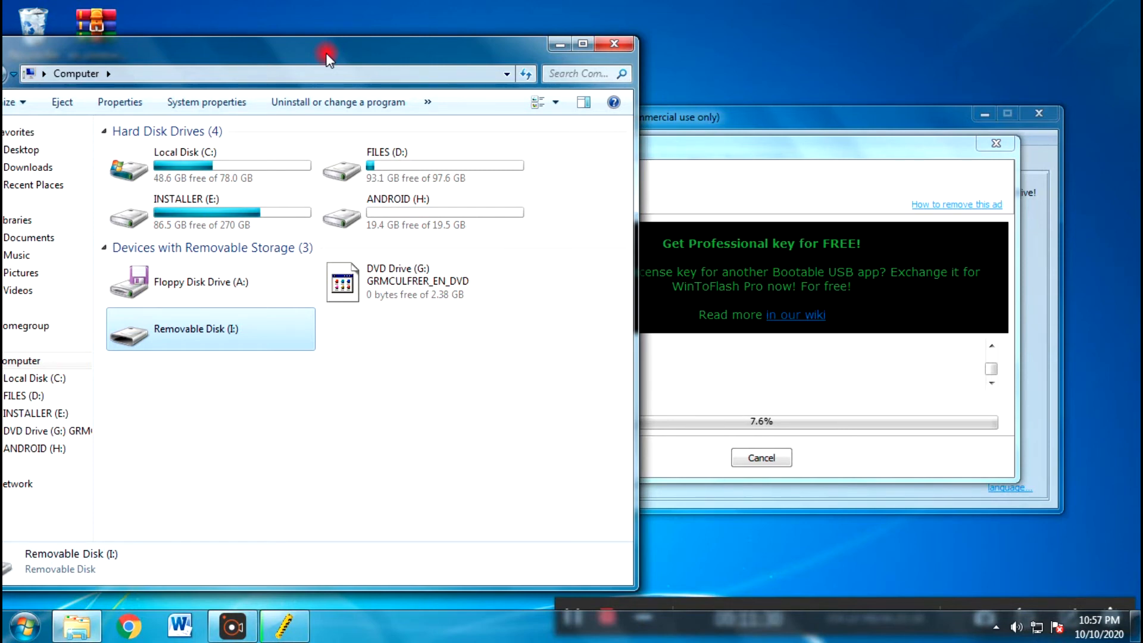
{"action": "left_click", "coordinate": [665, 147]}
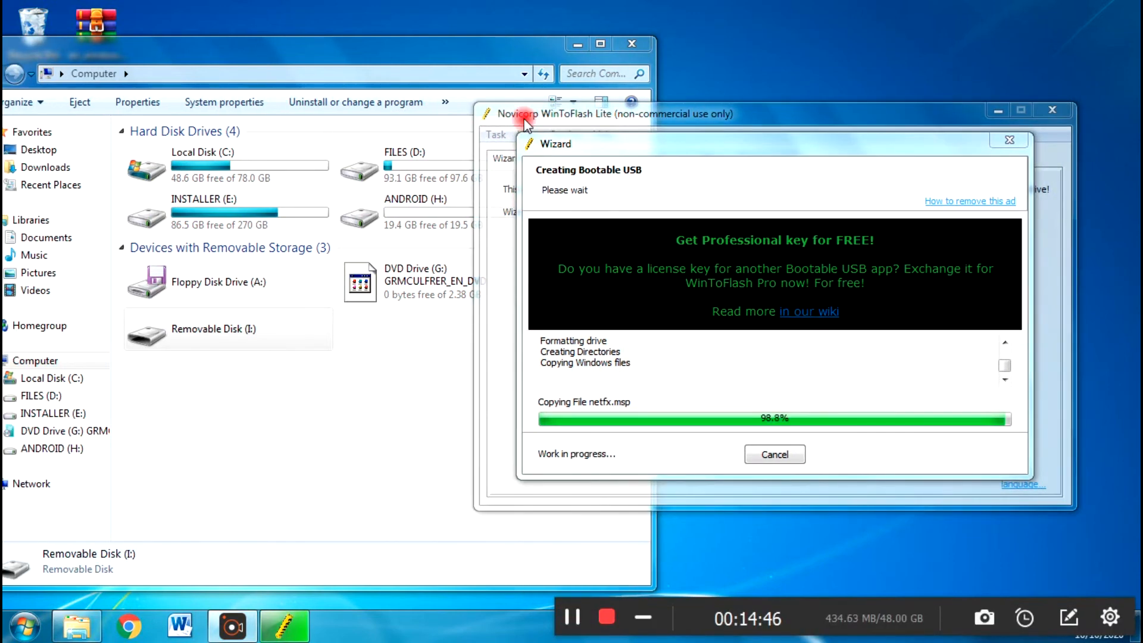
{"action": "left_click_drag", "start_coordinate": [580, 139], "coordinate": [549, 138]}
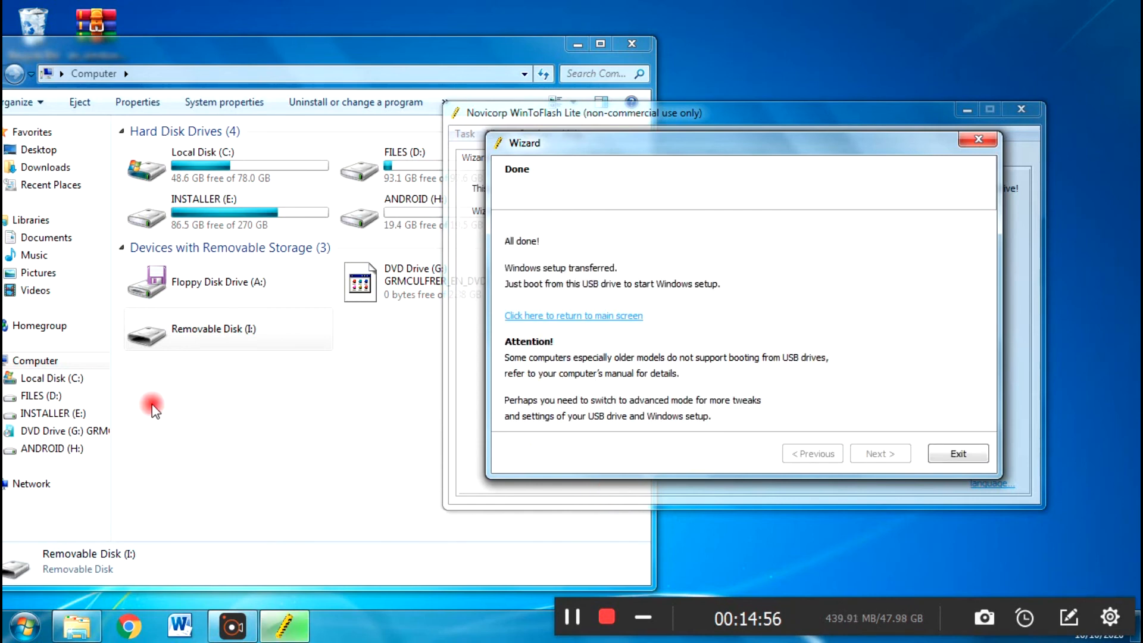
{"action": "left_click", "coordinate": [204, 353]}
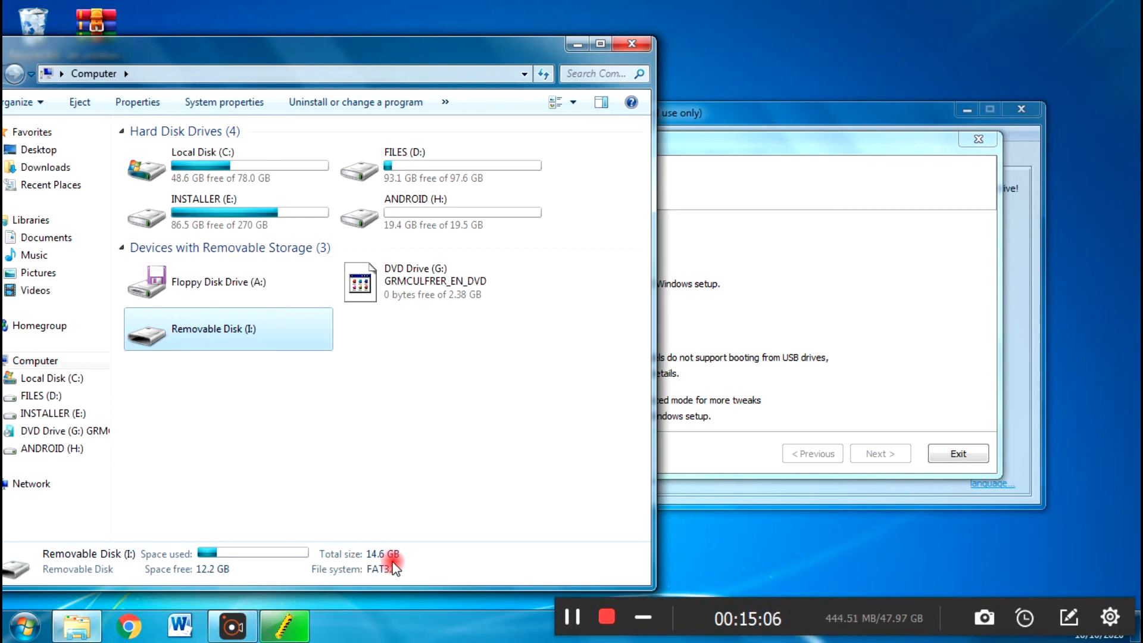
{"action": "left_click", "coordinate": [415, 332]}
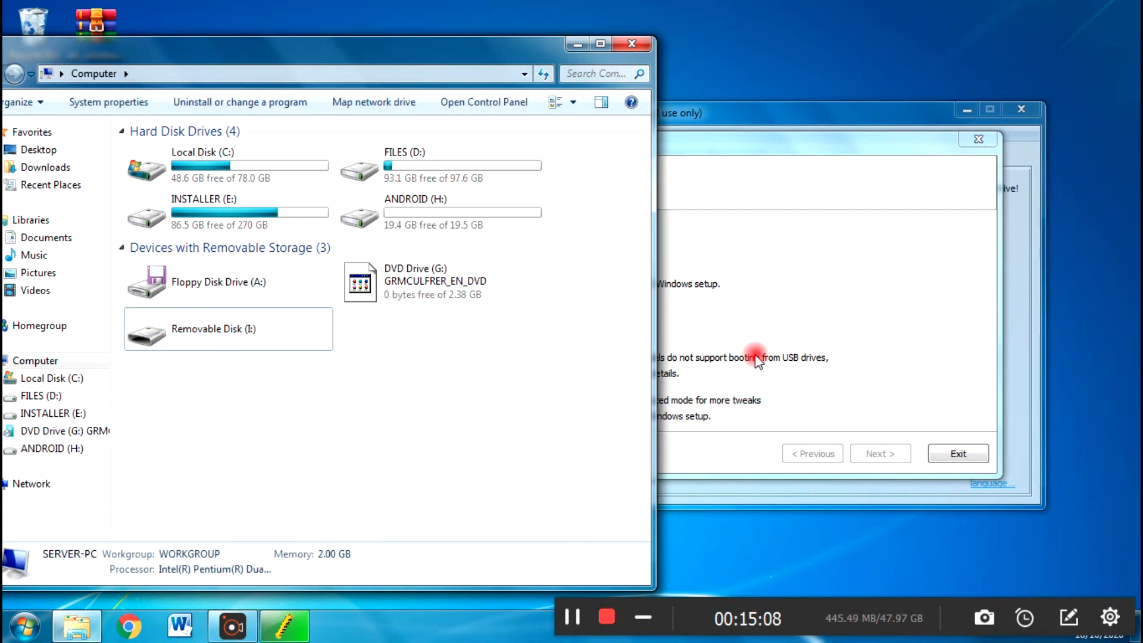
Step: Exit the finished bootable USB wizard and close WinToFlash Lite
{"action": "left_click", "coordinate": [869, 274]}
{"action": "mouse_move", "coordinate": [625, 153]}
{"action": "left_mouse_down"}
{"action": "mouse_move", "coordinate": [593, 186]}
{"action": "mouse_move", "coordinate": [630, 172]}
{"action": "left_mouse_up"}
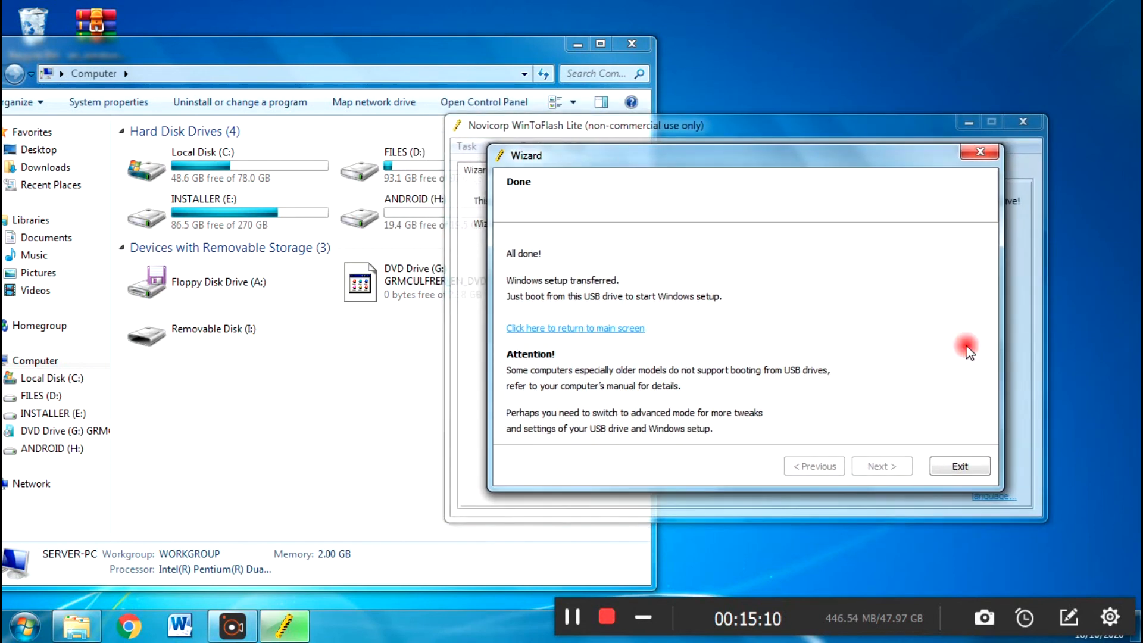
{"action": "left_click", "coordinate": [956, 476]}
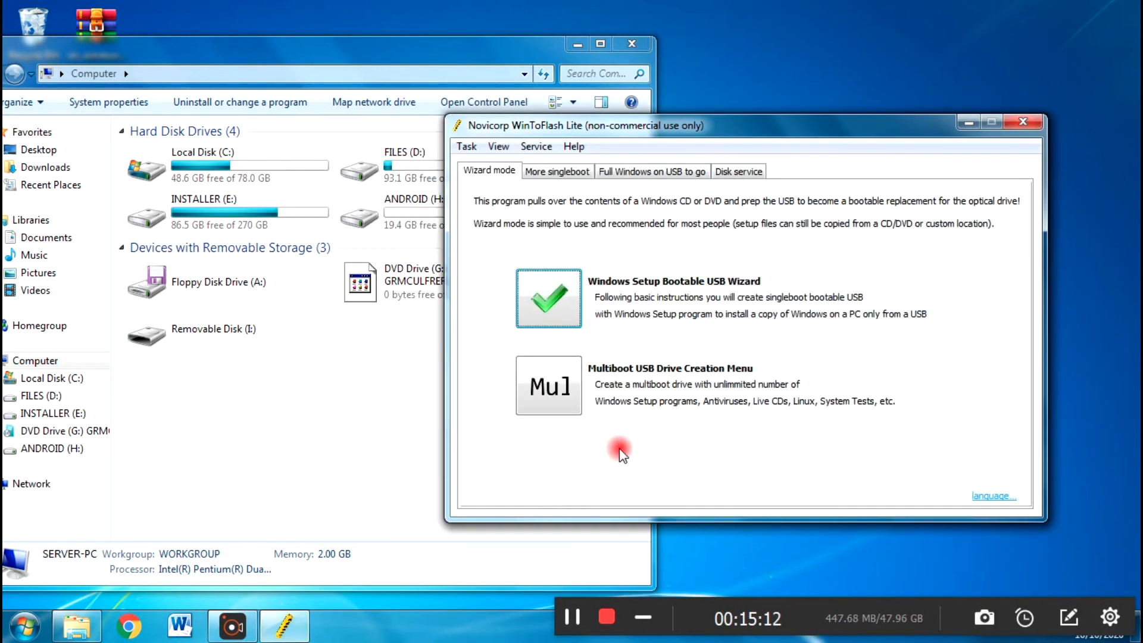
{"action": "left_click", "coordinate": [1031, 127]}
{"action": "left_click", "coordinate": [811, 396]}
Step: Refresh the Computer window and check the used space of Removable Disk (I:)
{"action": "right_click", "coordinate": [409, 366]}
{"action": "left_click", "coordinate": [420, 411]}
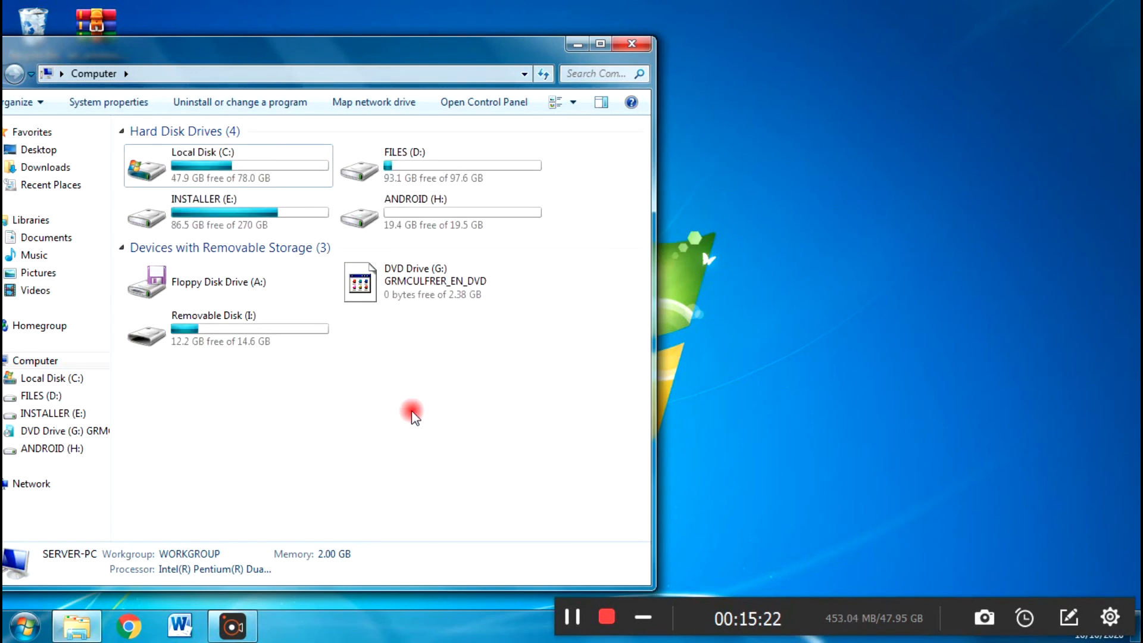
{"action": "left_click", "coordinate": [165, 327]}
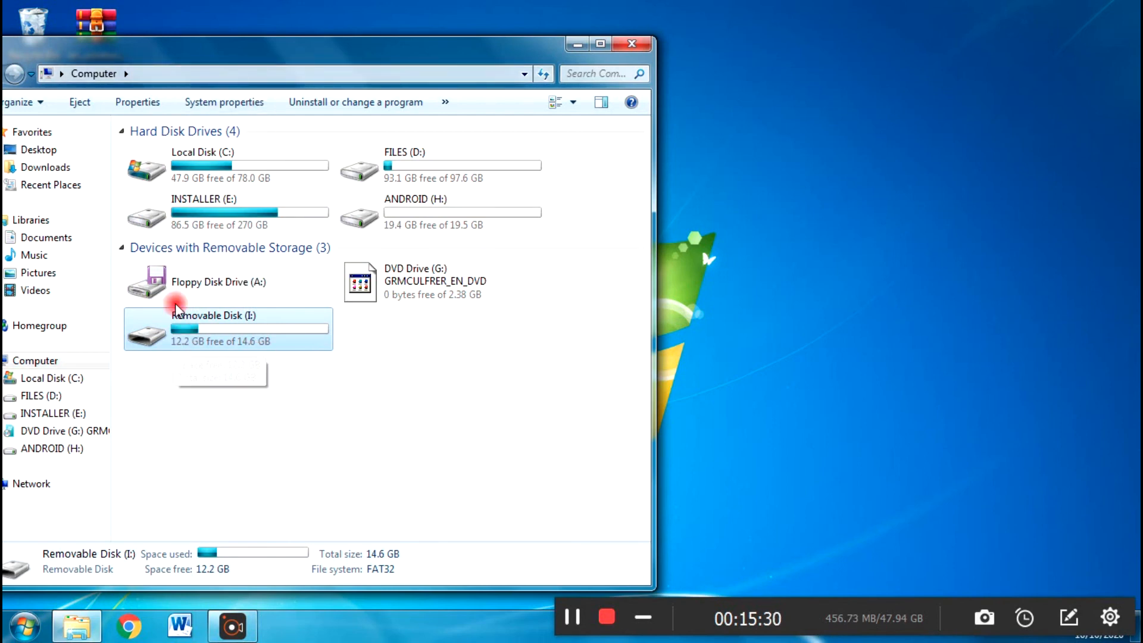
Step: Open Removable Disk (I:), review the transferred Windows setup files and folders, and return to the Computer window
{"action": "left_click_drag", "start_coordinate": [238, 53], "coordinate": [347, 55]}
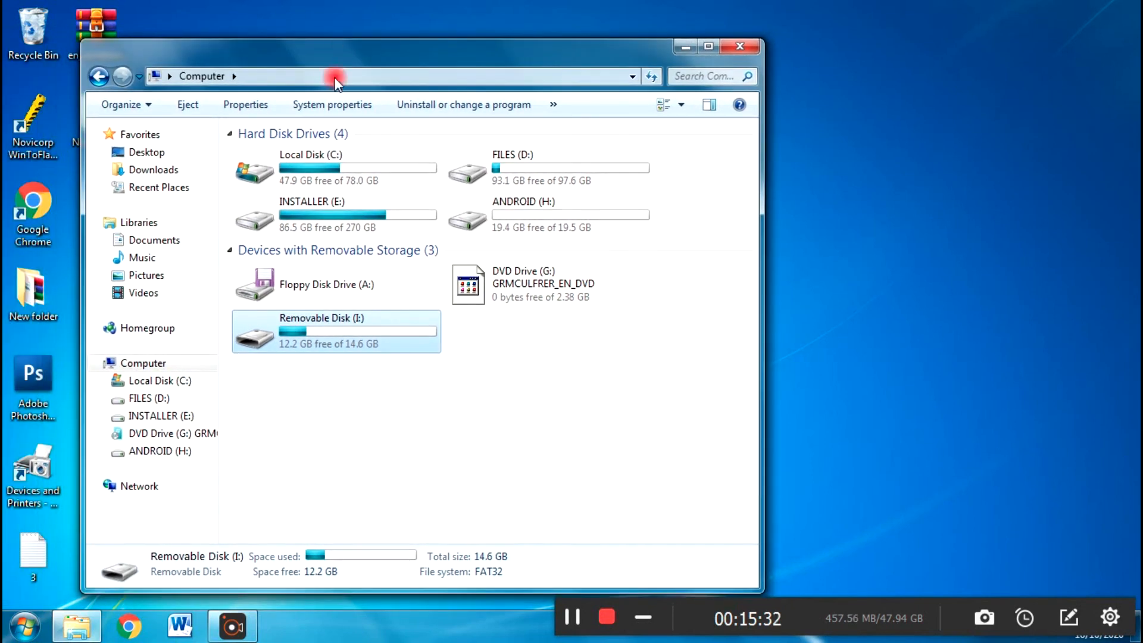
{"action": "double_click", "coordinate": [319, 337]}
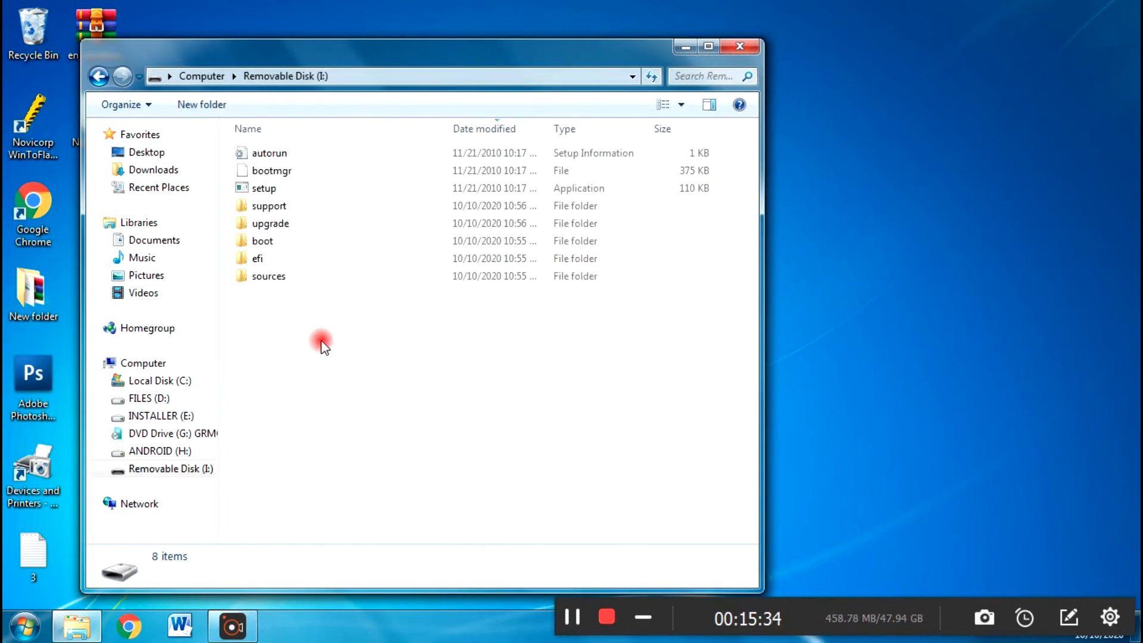
{"action": "left_click_drag", "start_coordinate": [629, 343], "coordinate": [245, 145]}
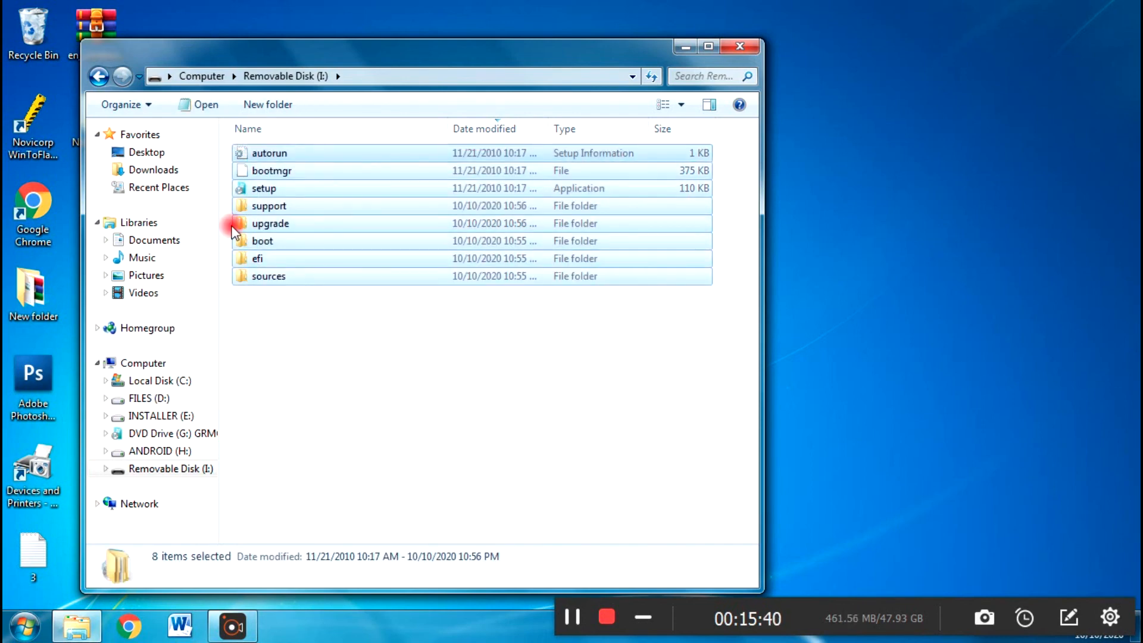
{"action": "left_click", "coordinate": [257, 190]}
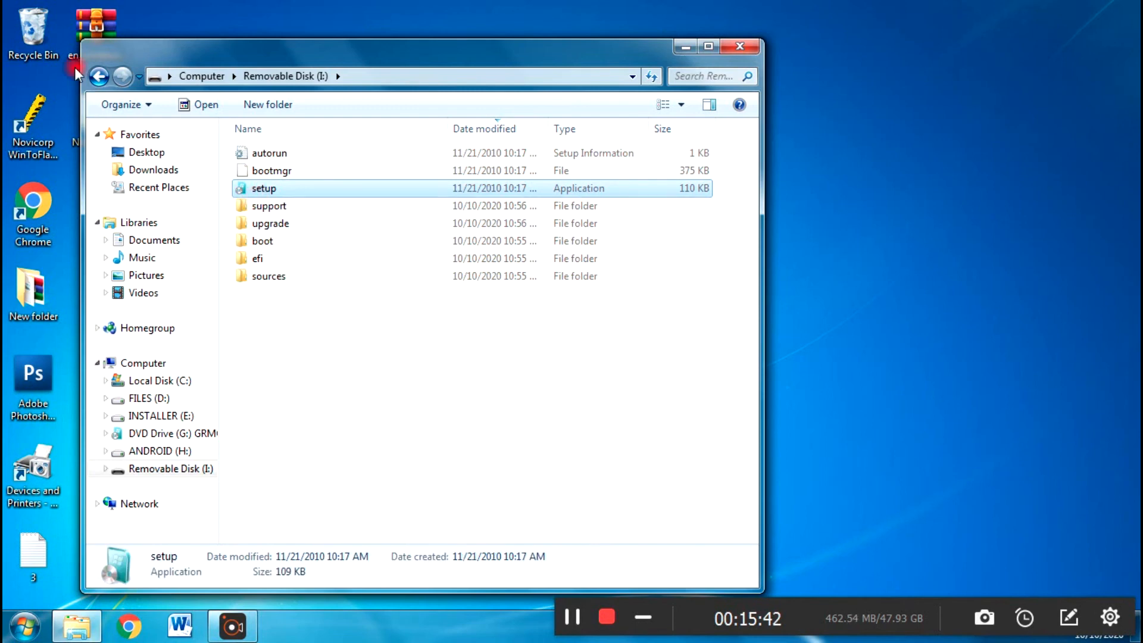
{"action": "left_click", "coordinate": [99, 77]}
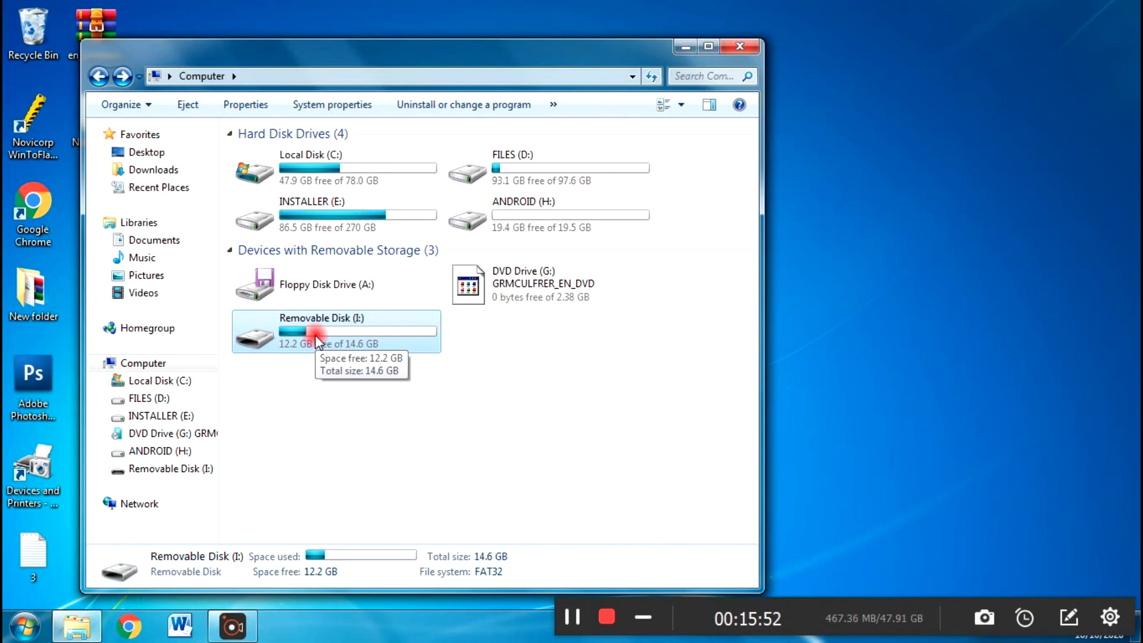
Step: Unmount the Windows 7 ISO from virtual drive G: in gBurner Virtual Drive
{"action": "left_click_drag", "start_coordinate": [459, 49], "coordinate": [300, 59]}
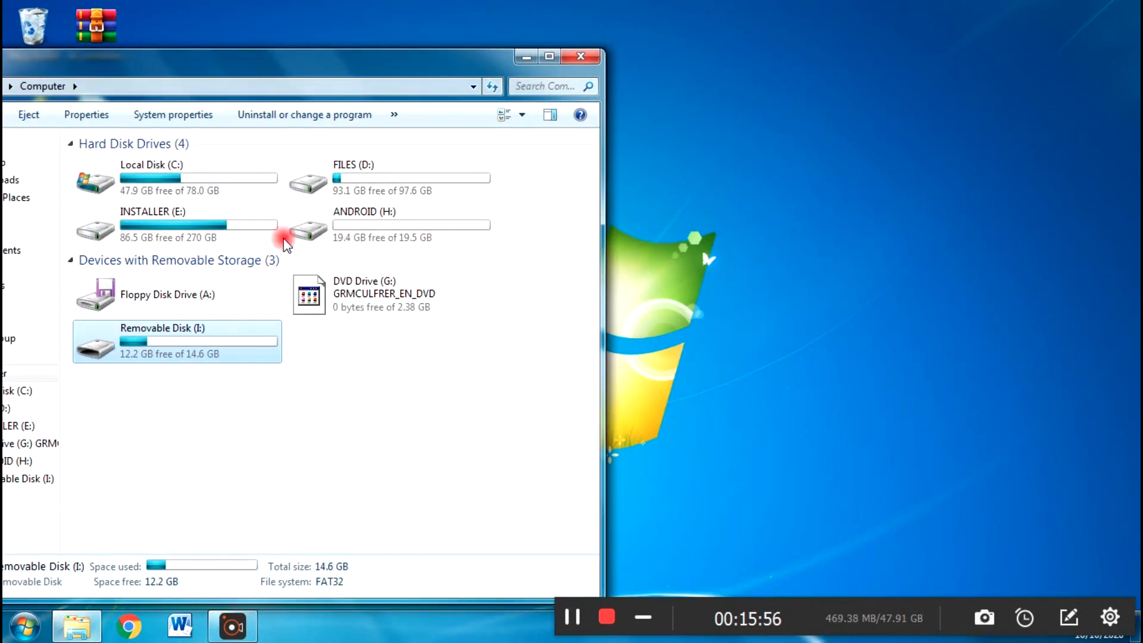
{"action": "left_click", "coordinate": [303, 226]}
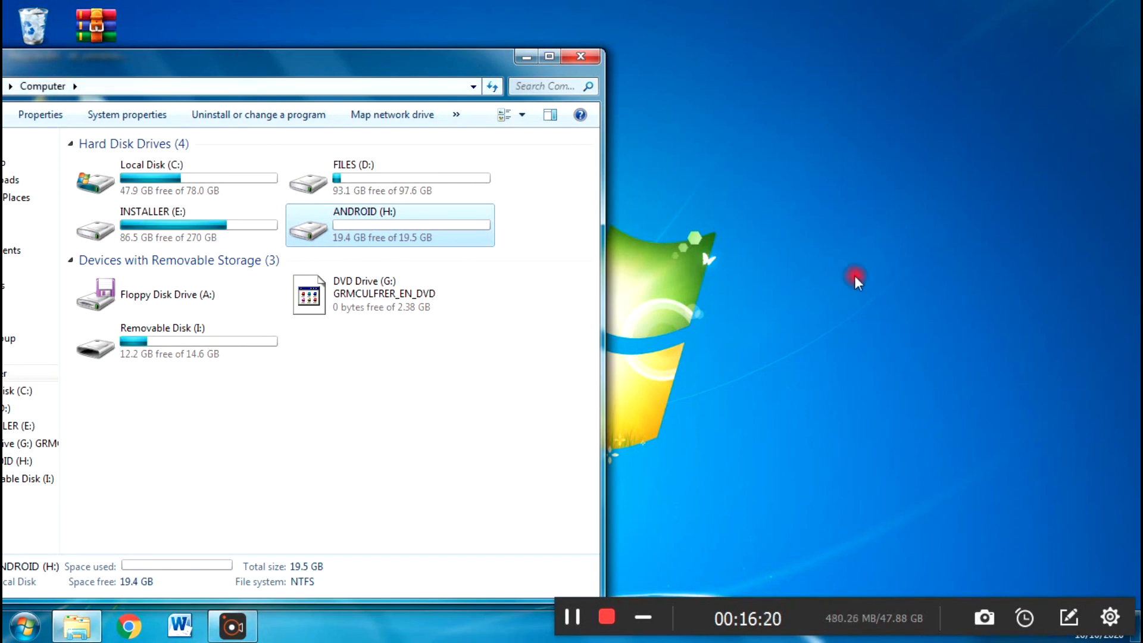
{"action": "left_click", "coordinate": [369, 623]}
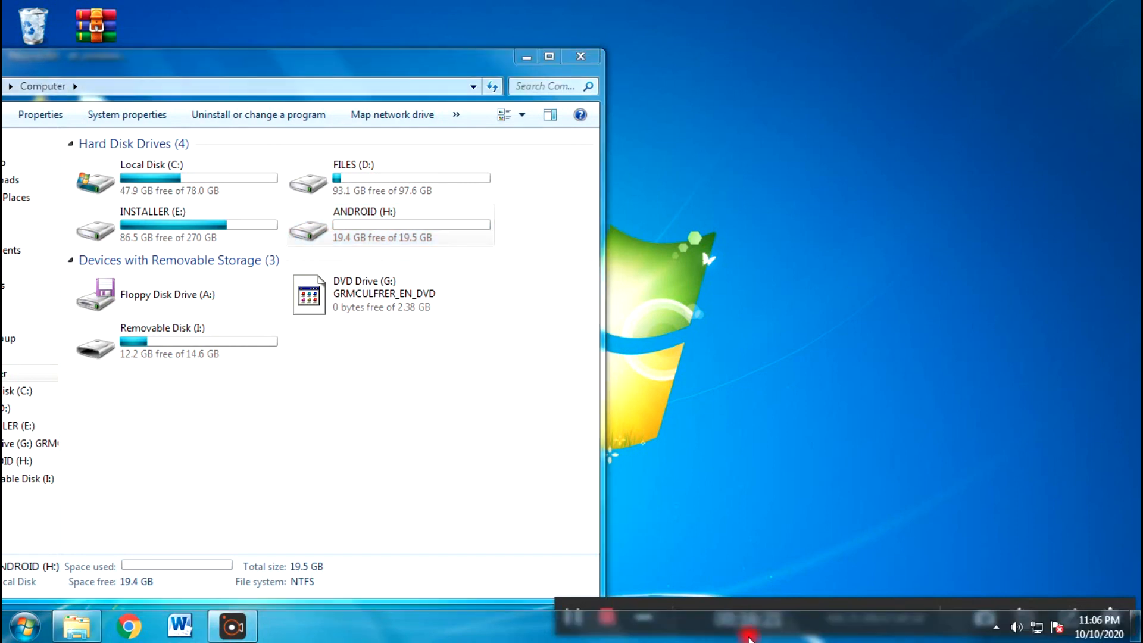
{"action": "left_click", "coordinate": [996, 627]}
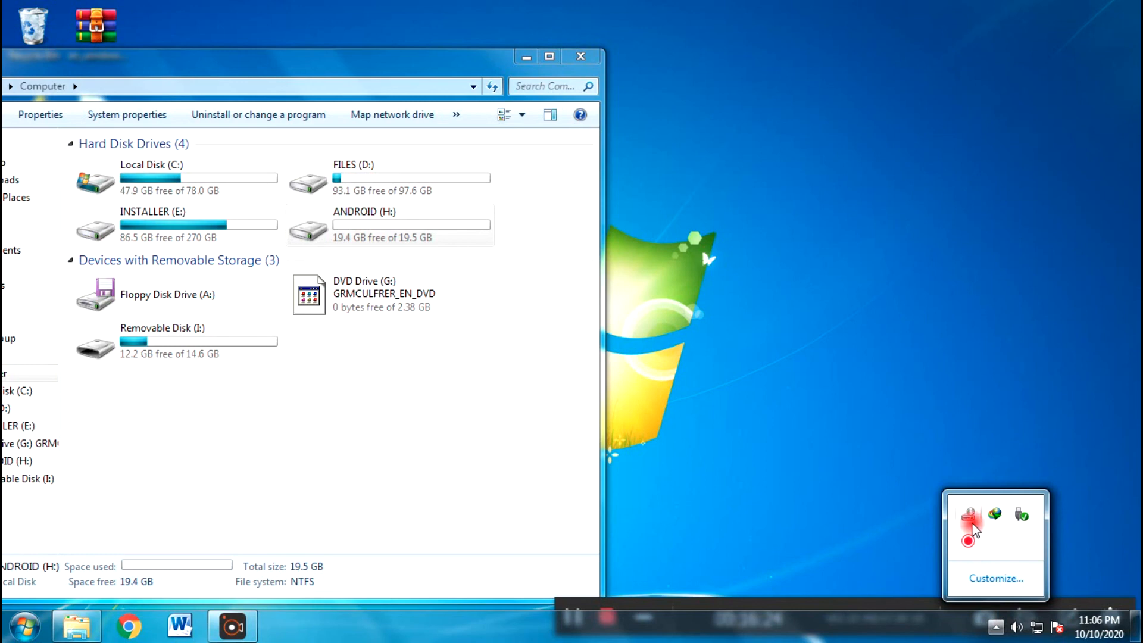
{"action": "right_click", "coordinate": [970, 518]}
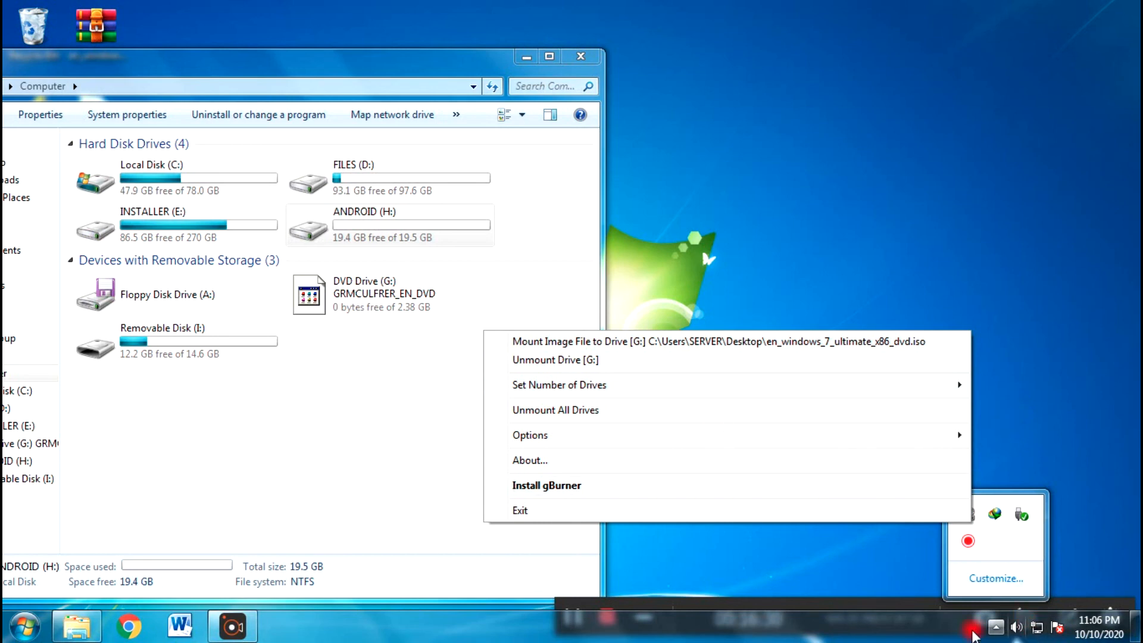
{"action": "left_click", "coordinate": [586, 365]}
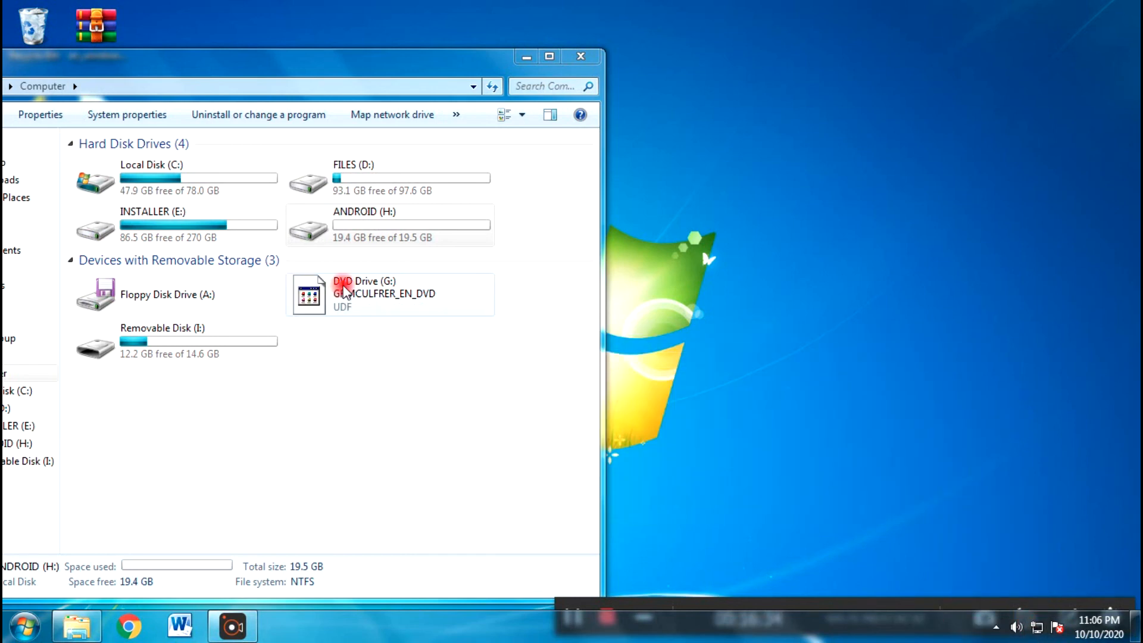
{"action": "left_click", "coordinate": [360, 326]}
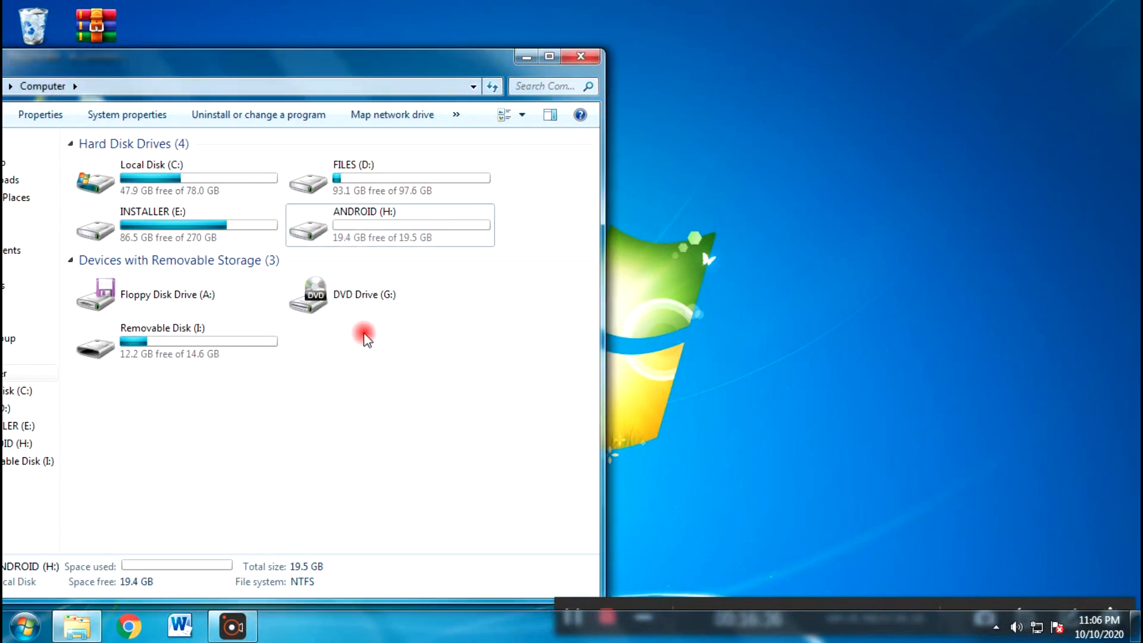
Step: Refresh the drive list after unmounting the ISO and recheck the details of Removable Disk (I:)
{"action": "left_click_drag", "start_coordinate": [255, 76], "coordinate": [562, 40]}
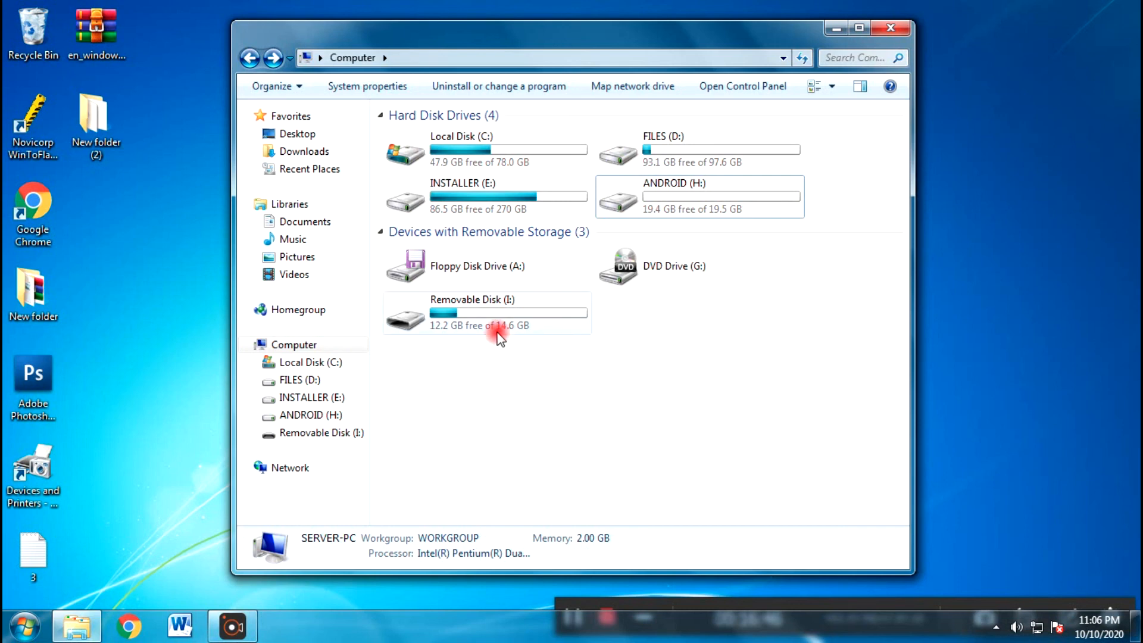
{"action": "left_click", "coordinate": [501, 316]}
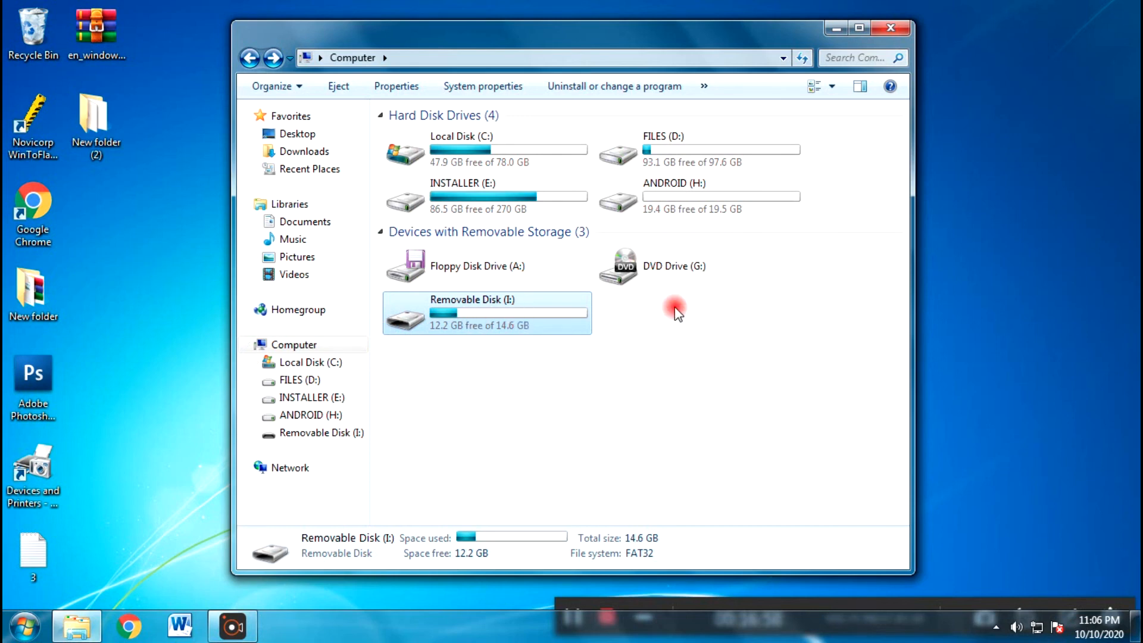
{"action": "right_click", "coordinate": [665, 319]}
{"action": "left_click", "coordinate": [720, 388]}
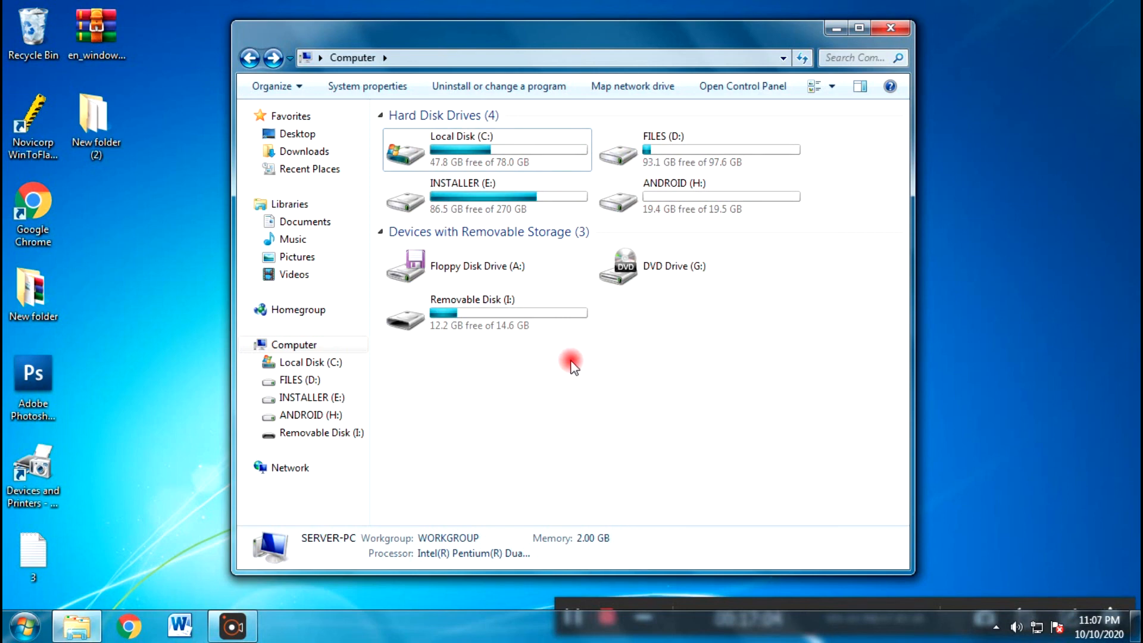
{"action": "left_click", "coordinate": [487, 322]}
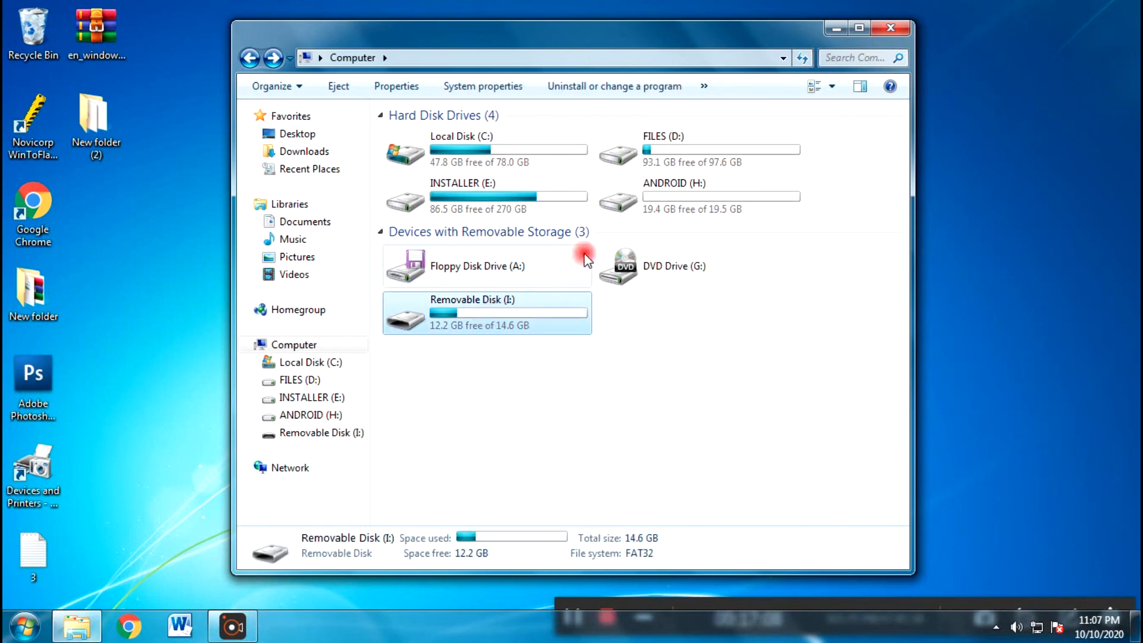